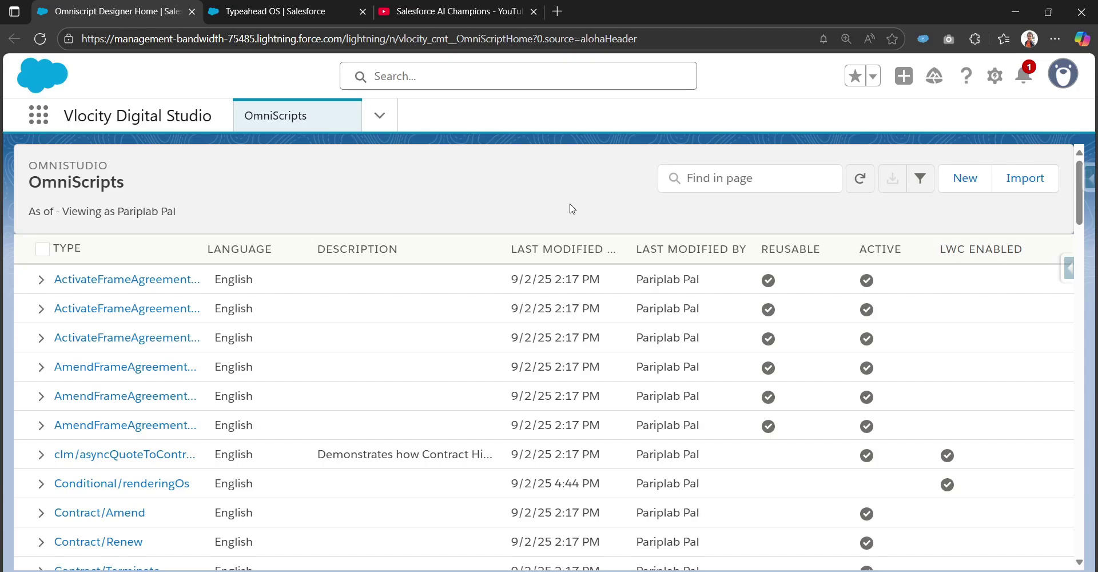
- Start a new OmniScript and name it Conditional Rendering OS
click(944, 177)
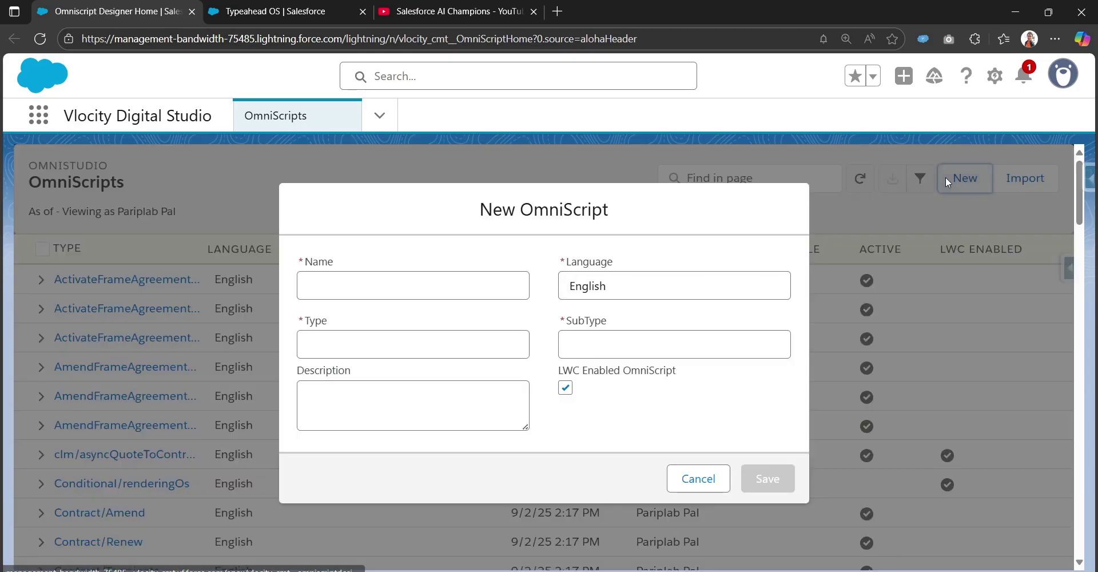
click(400, 288)
text(C)
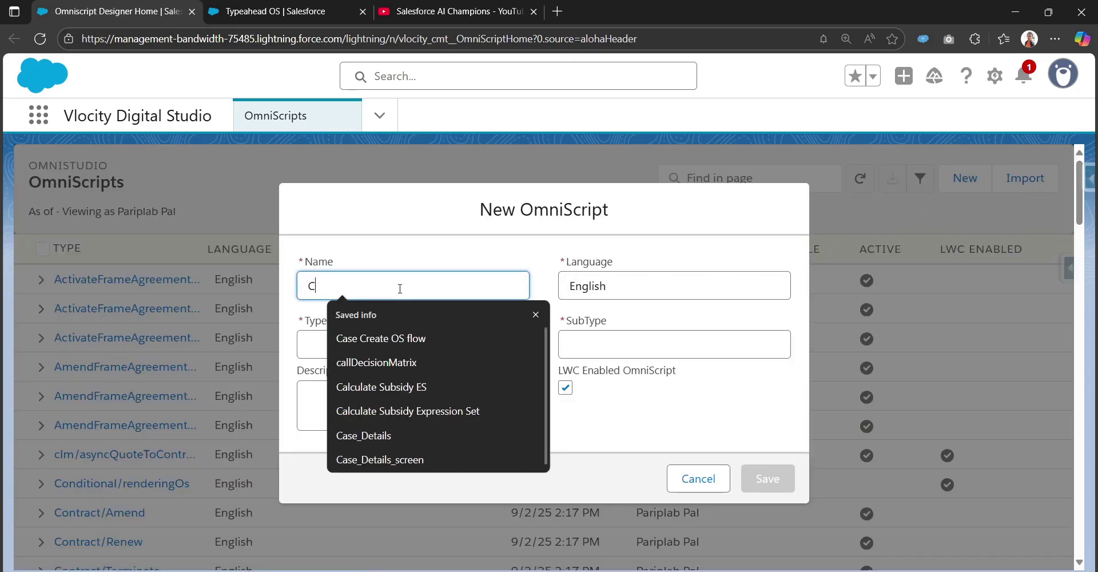
text(onditiona)
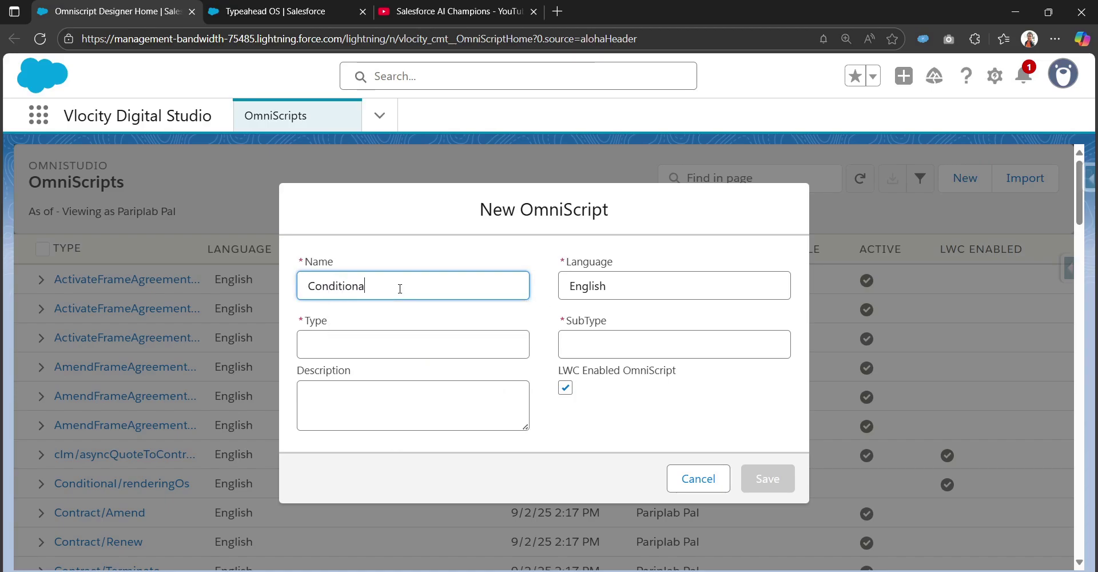
text(l Rendering)
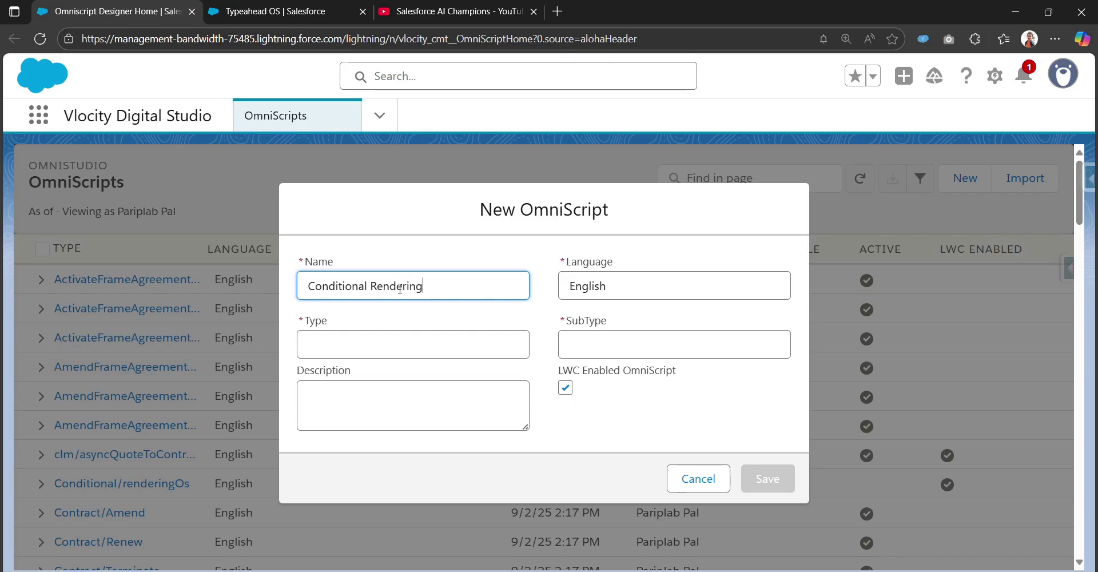
text( OS)
key(Tab)
key(Tab)
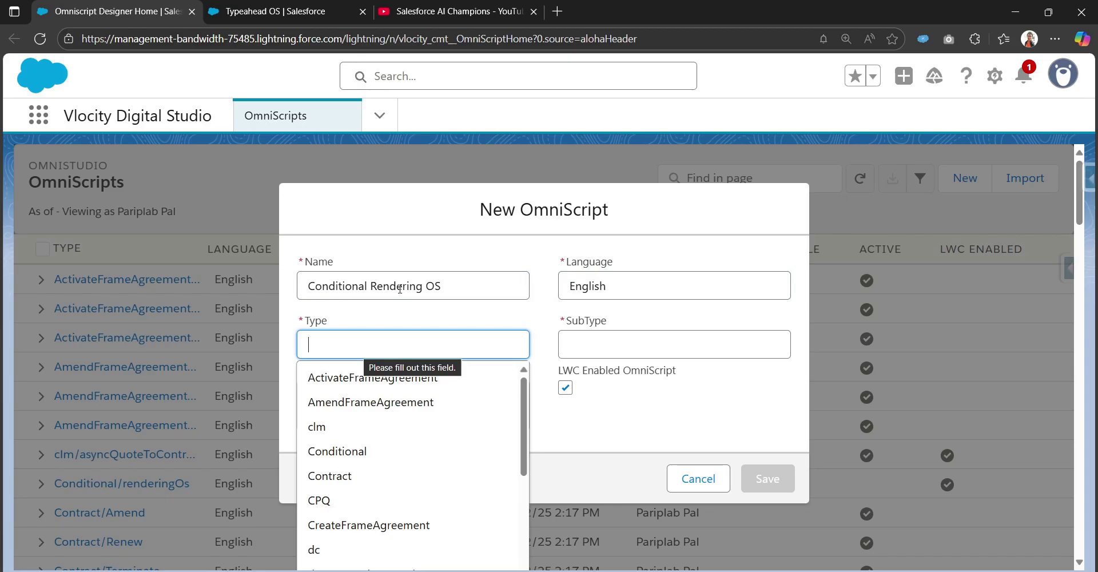
- Set the OmniScript's type to condition and subtype to rendering, and save it
text(condf)
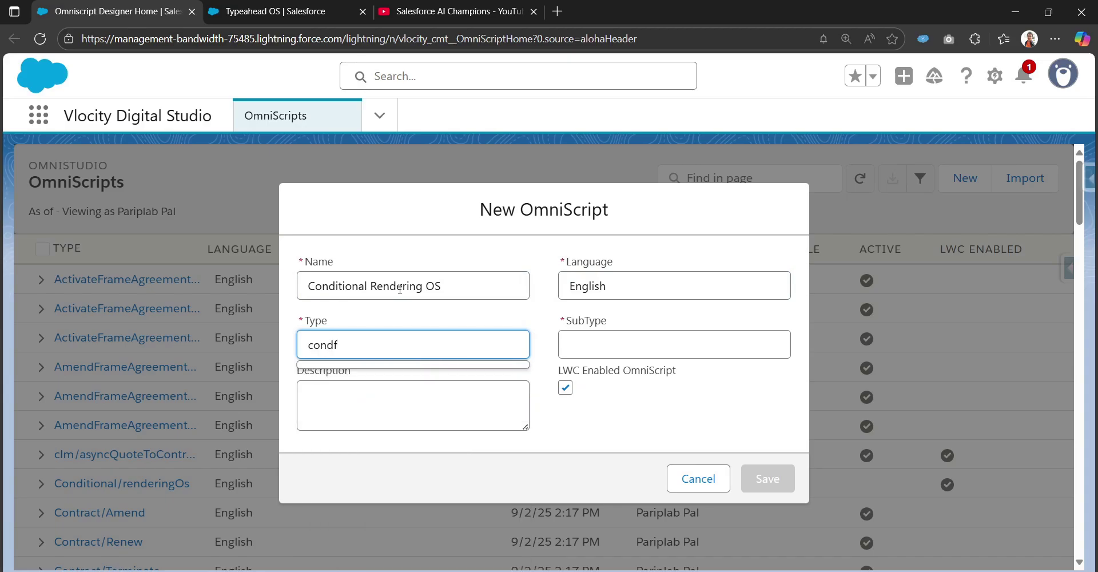
key(BackSpace)
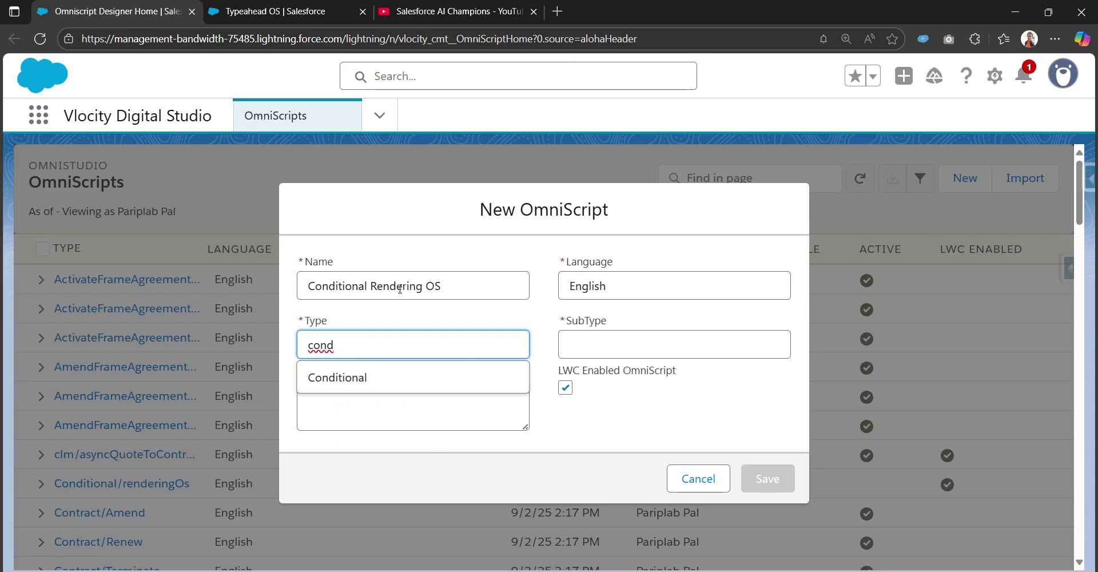
text(ition)
key(Tab)
text(ren)
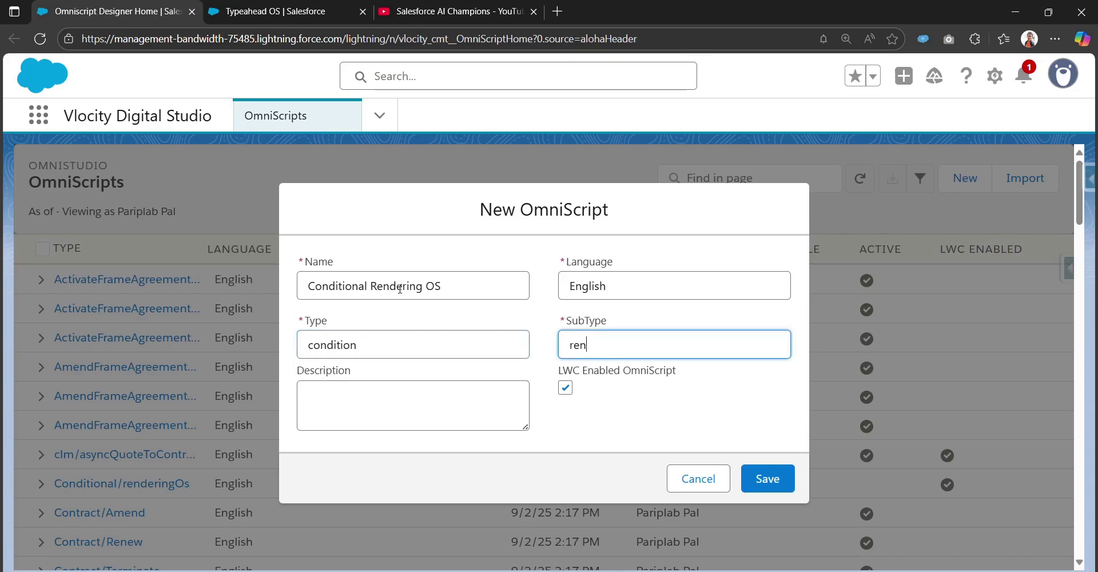
text(dering)
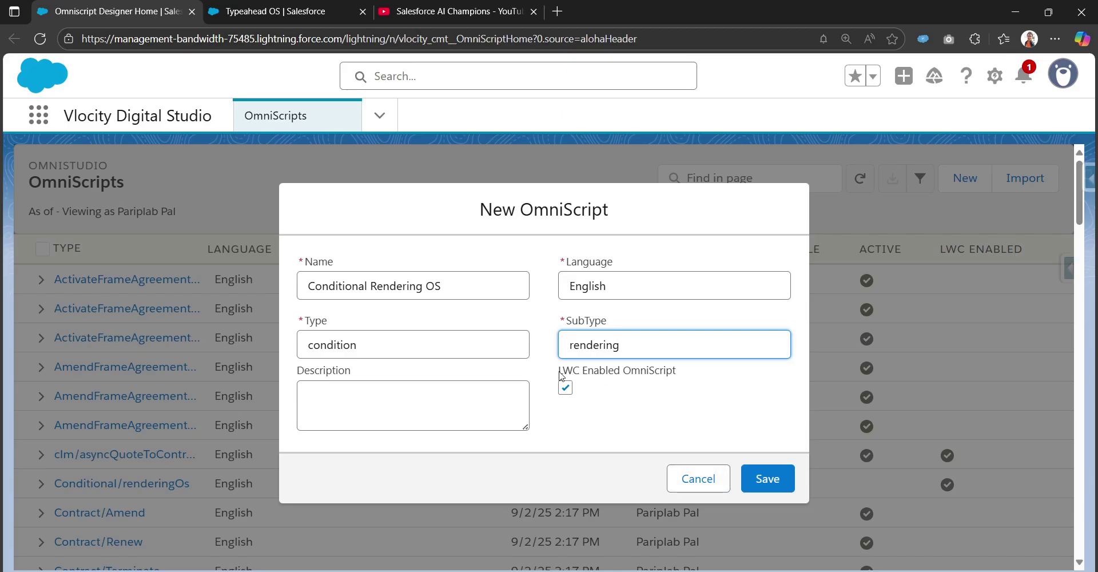
click(776, 478)
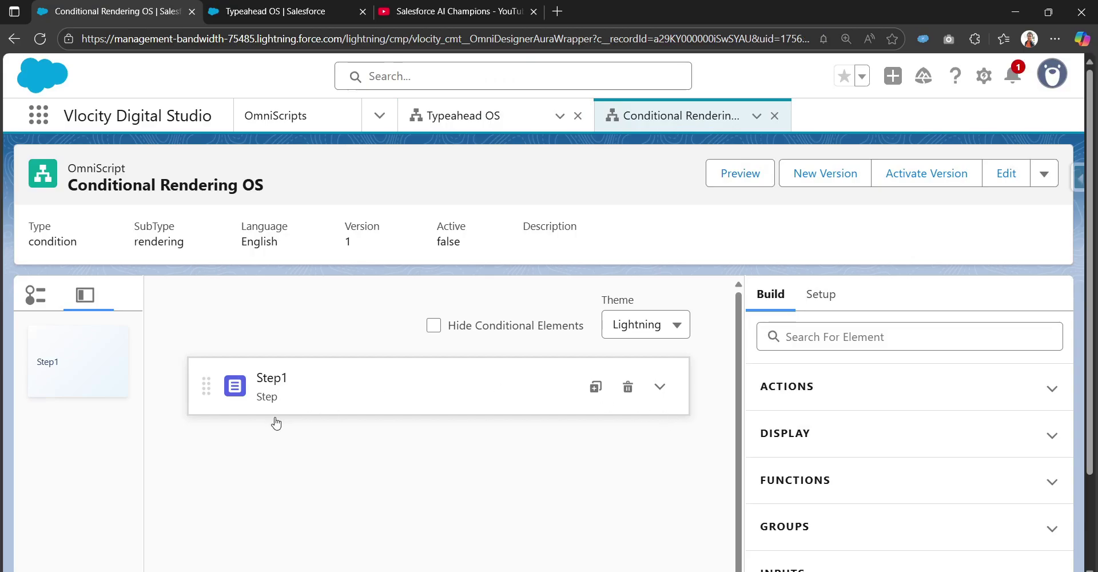
- Search the elements for Num and add a Number input to Step1
click(669, 392)
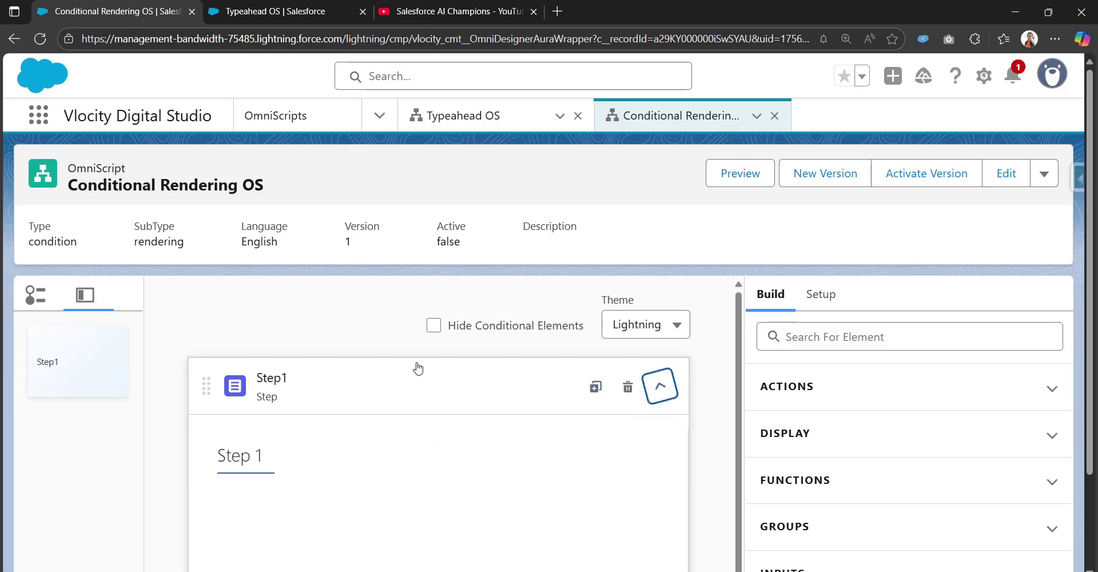
click(657, 384)
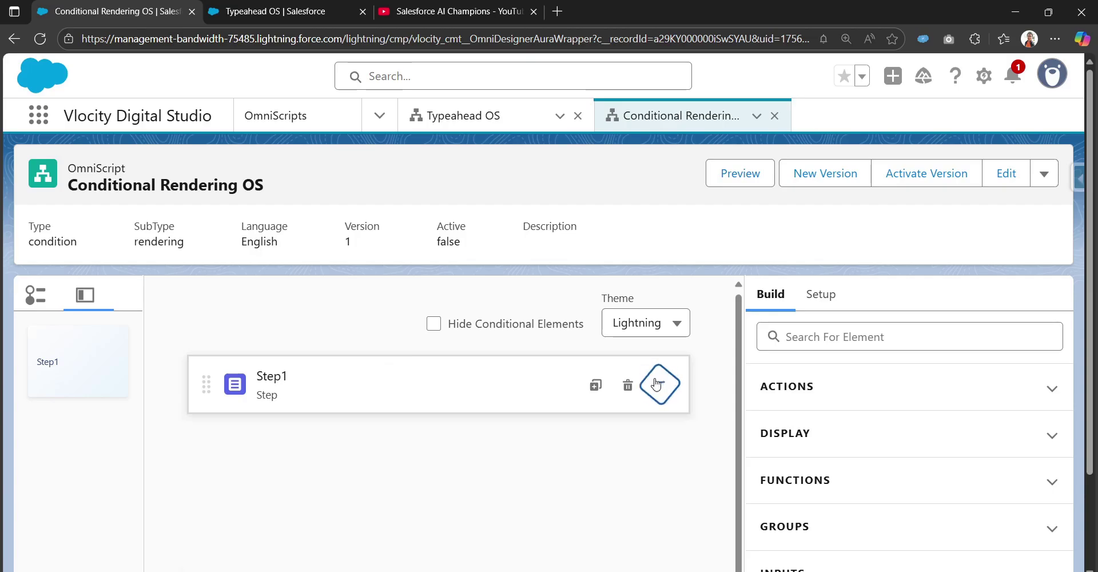
click(846, 343)
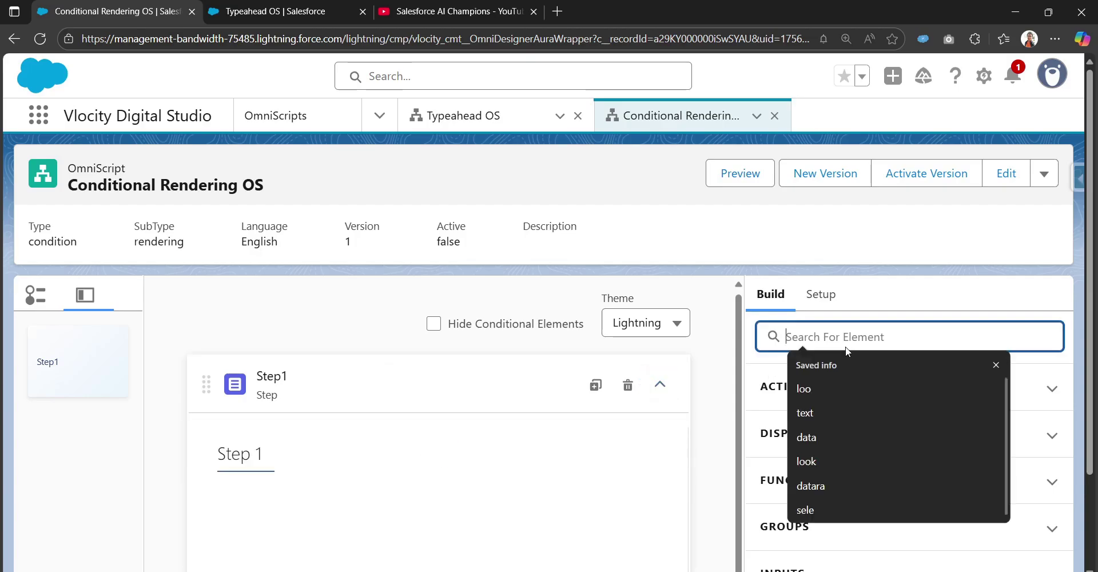
text(Num)
scroll(829, 392, down, 2)
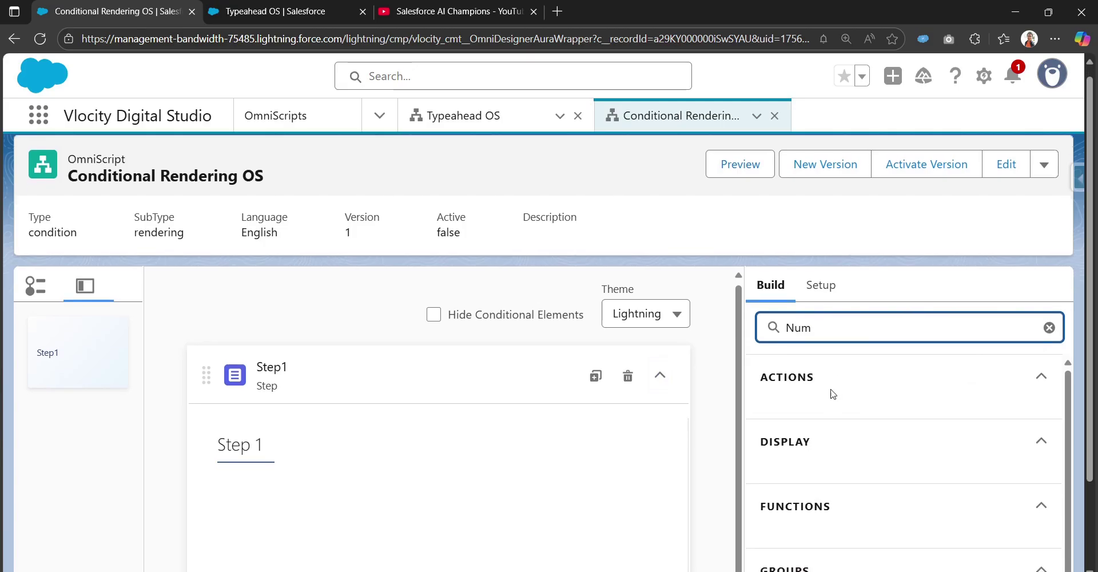
scroll(798, 215, up, 1)
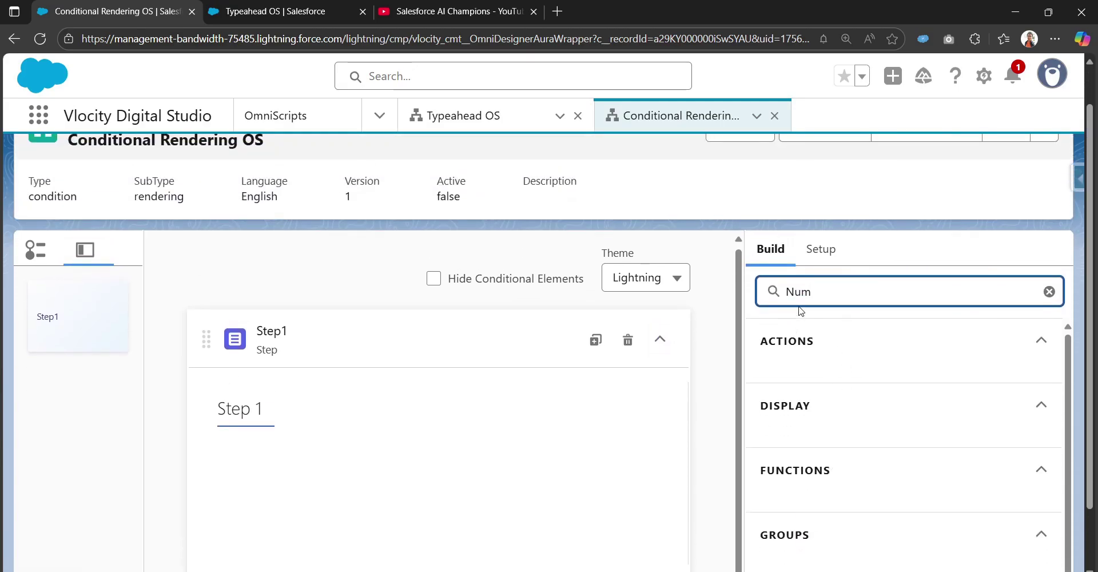
scroll(779, 326, down, 3)
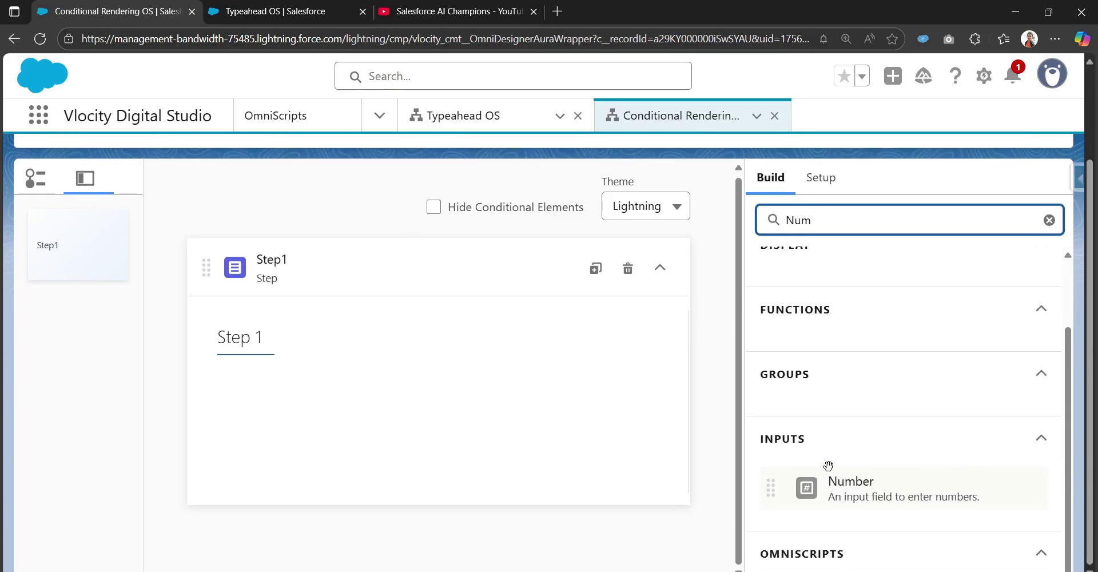
drag(801, 481, 335, 388)
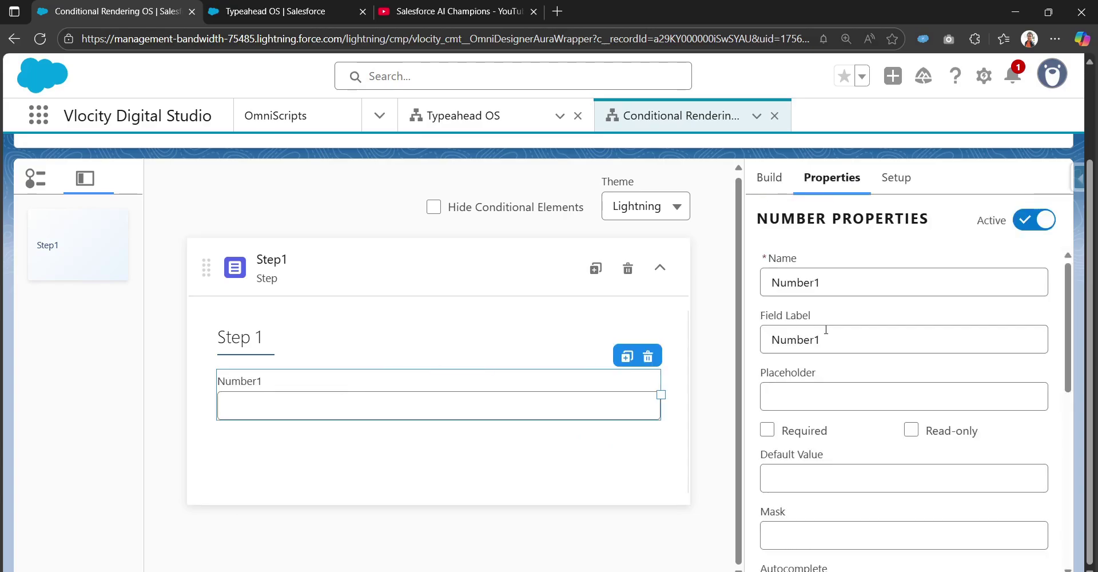
- Rename the number input in Step1 as EnterNumber
double_click(852, 282)
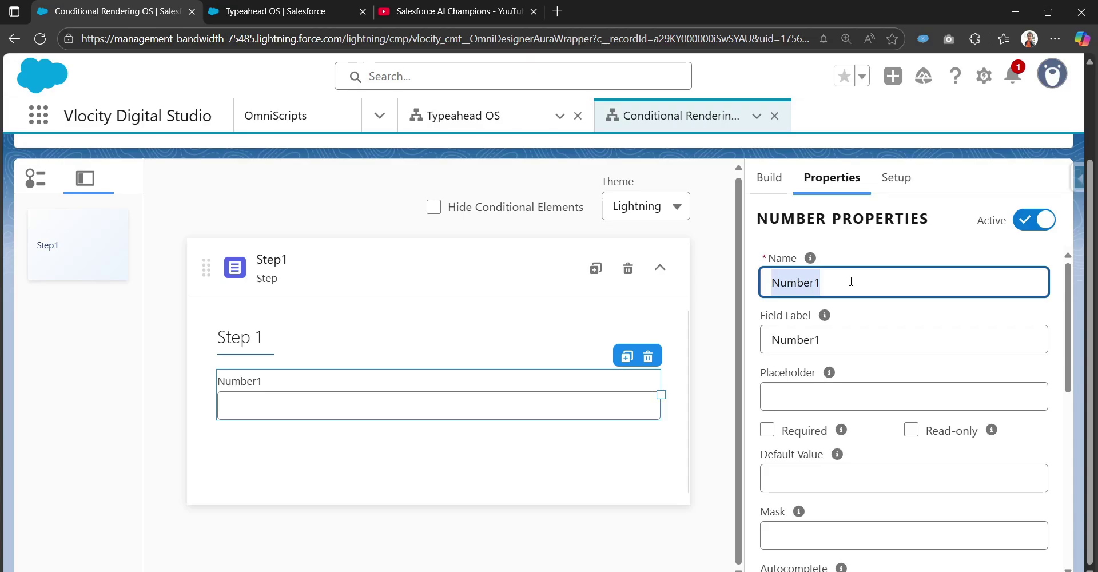
text(E)
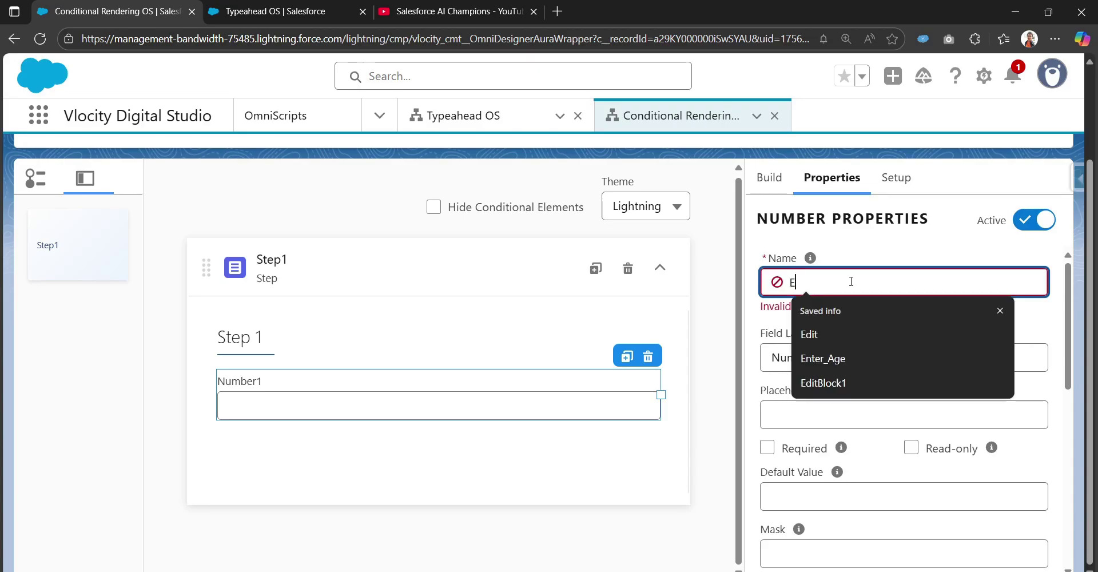
text(nterN)
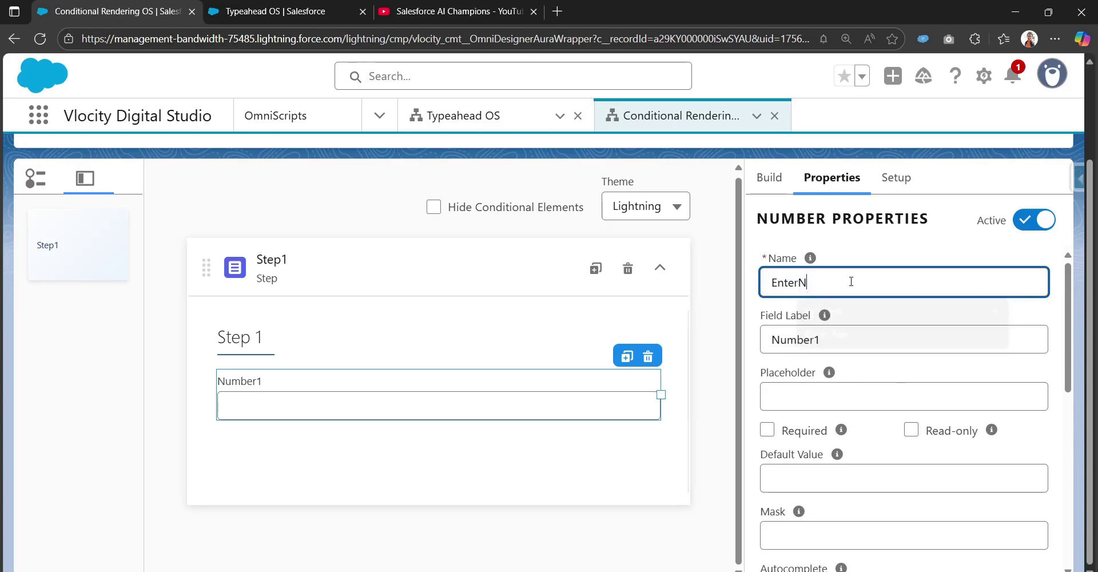
text(umber)
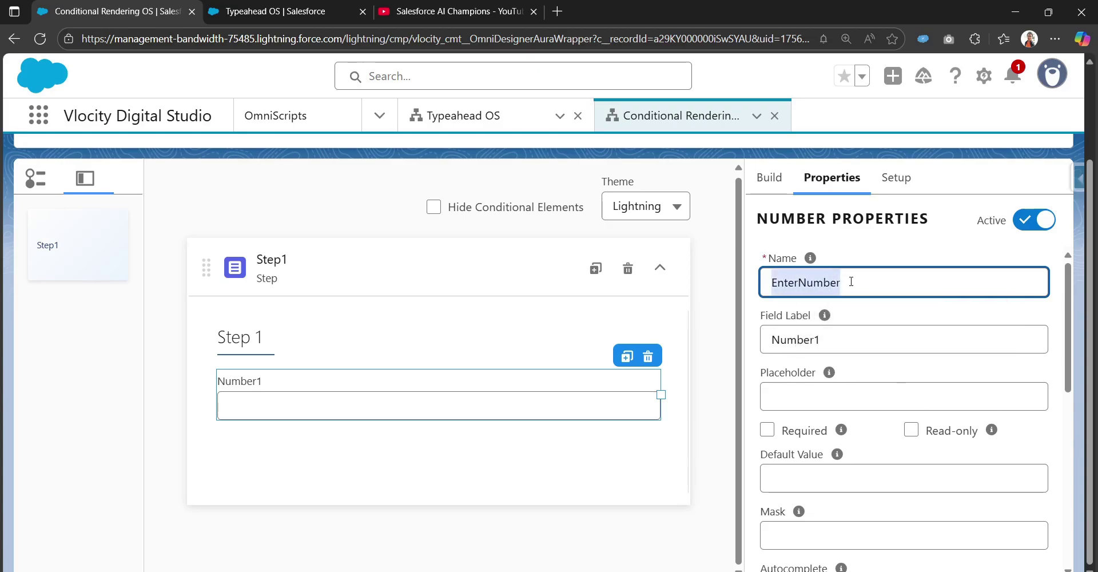
- Set the number input's field label to "Enter a Number" and make the field required
key(Tab)
key(Tab)
text(EnterNumber)
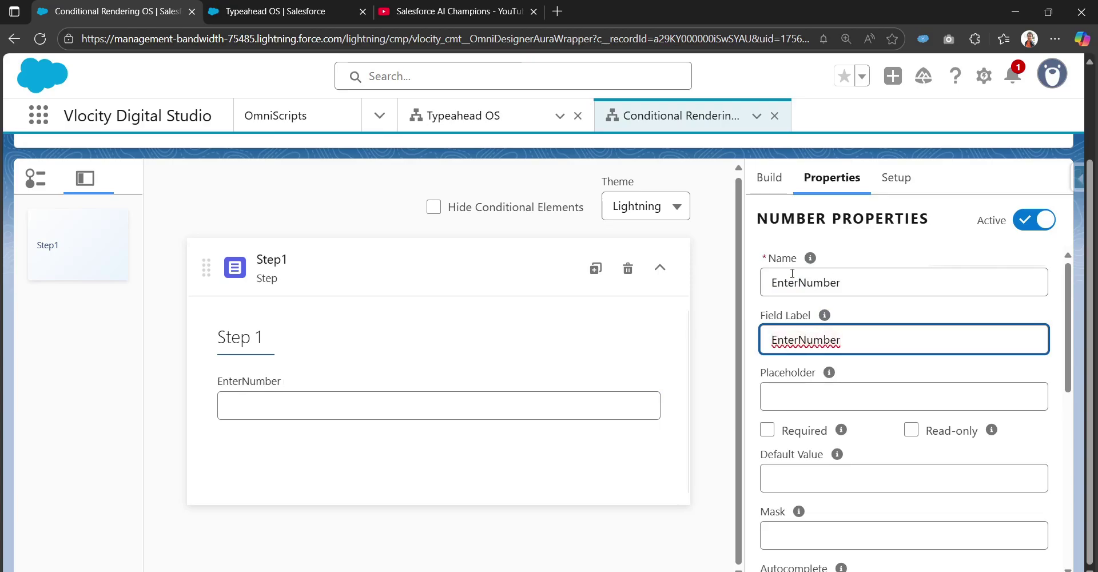
click(798, 339)
text(a)
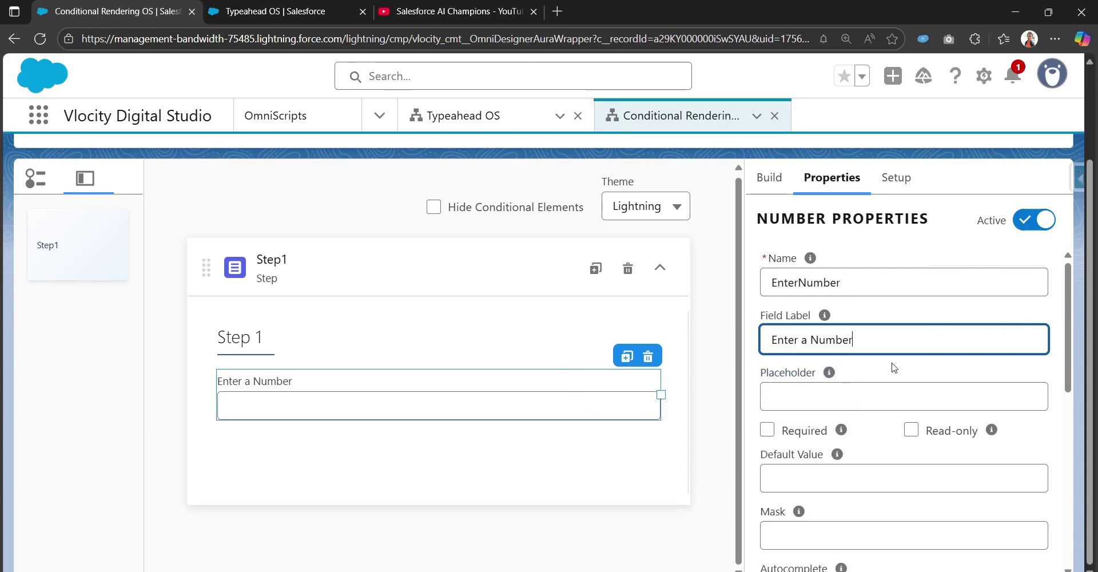
click(767, 430)
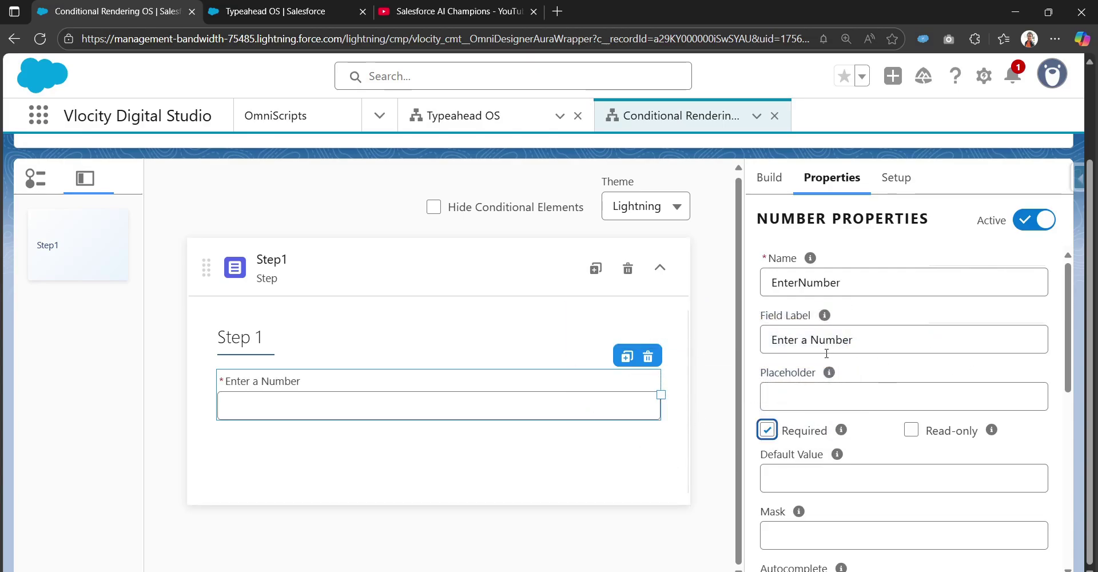
click(884, 343)
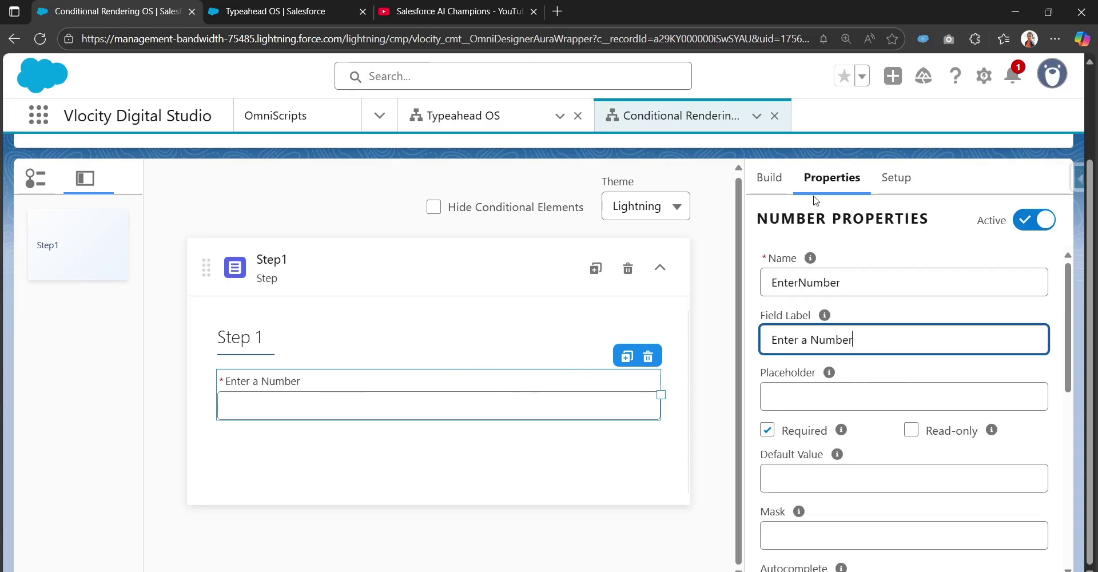
- Search the elements for text and add a Text Block below the number input in Step1
click(768, 178)
click(827, 222)
key(BackSpace)
key(BackSpace)
key(BackSpace)
text(te)
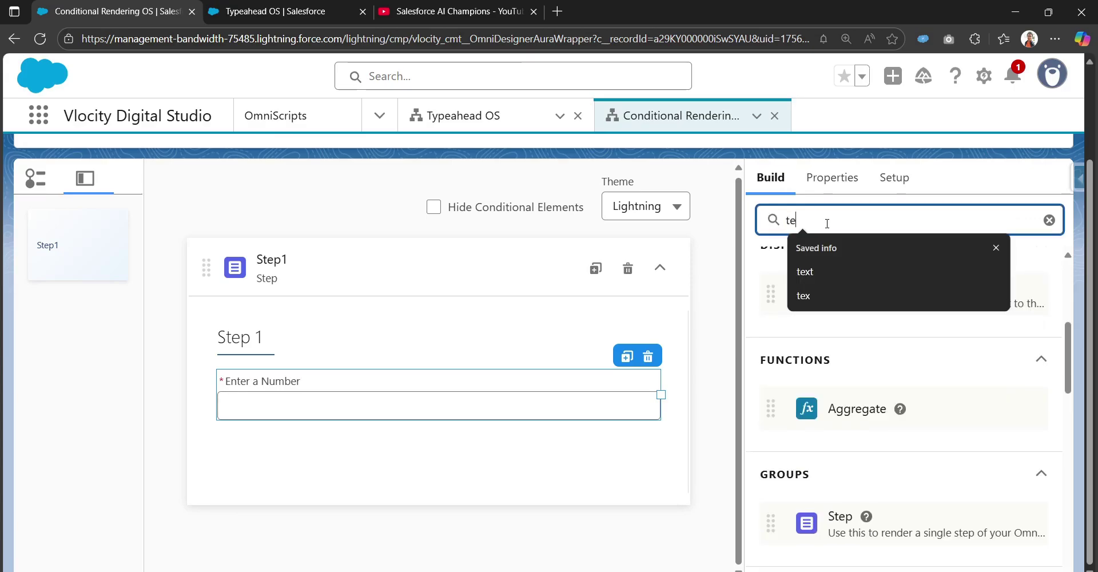
text(xt)
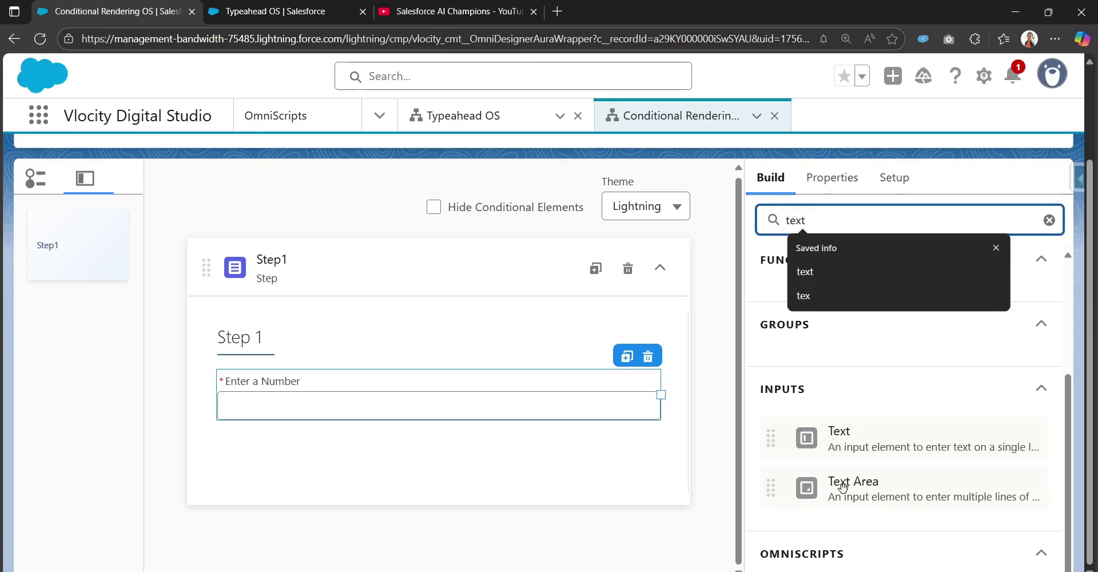
scroll(820, 411, up, 4)
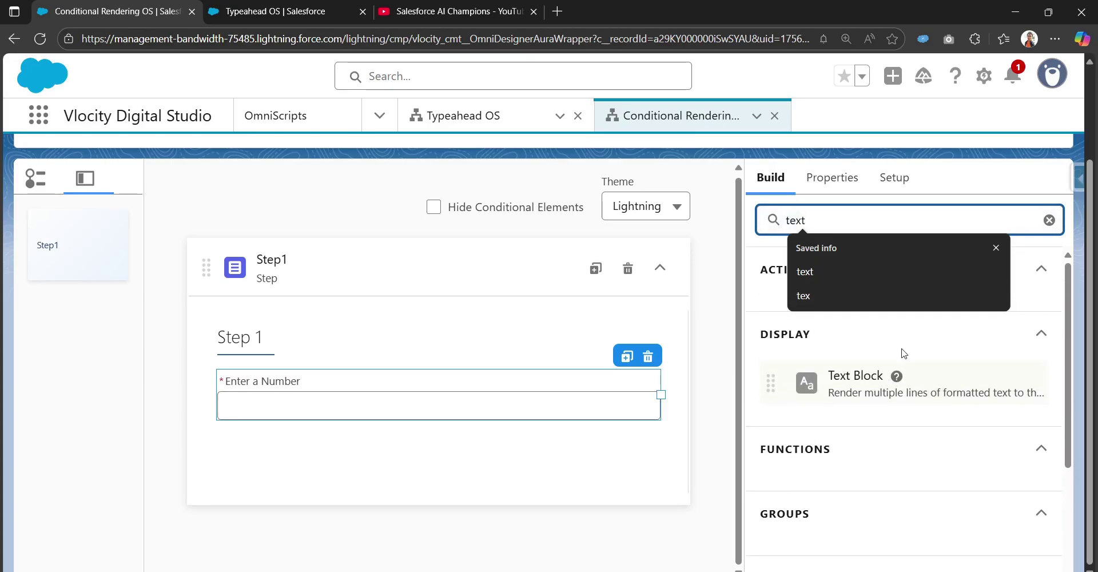
drag(837, 392, 267, 414)
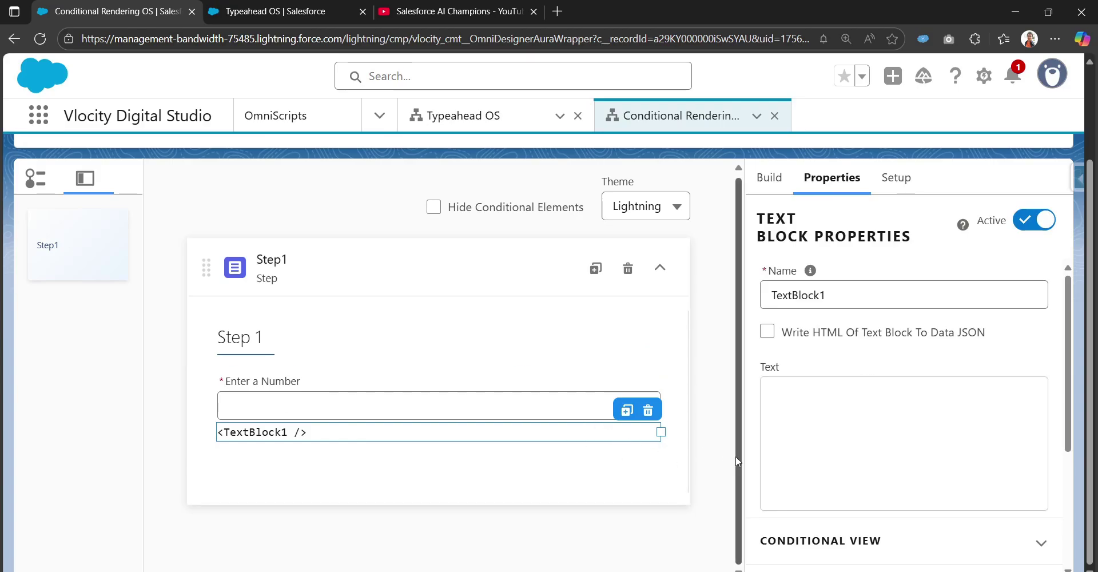
- Open the rich text of the text block in Step1 and enter "The entered number is"
click(508, 381)
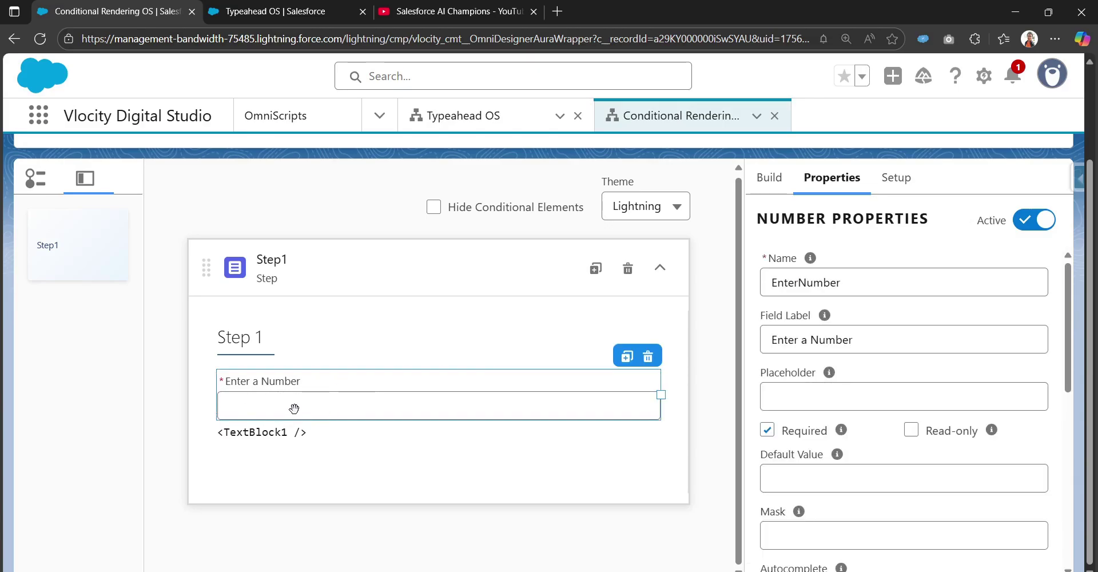
click(368, 432)
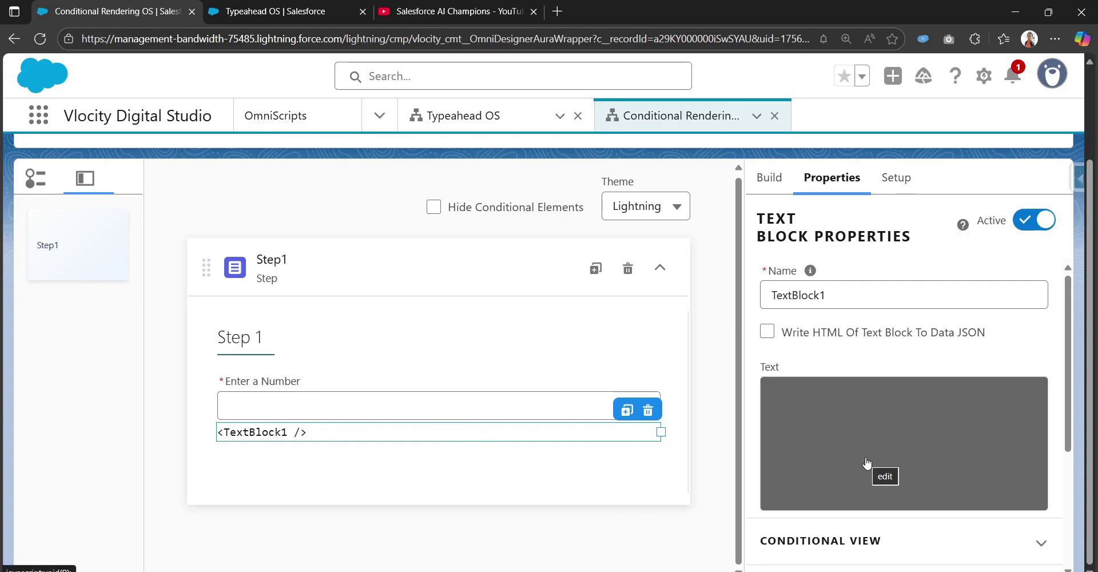
scroll(874, 461, down, 1)
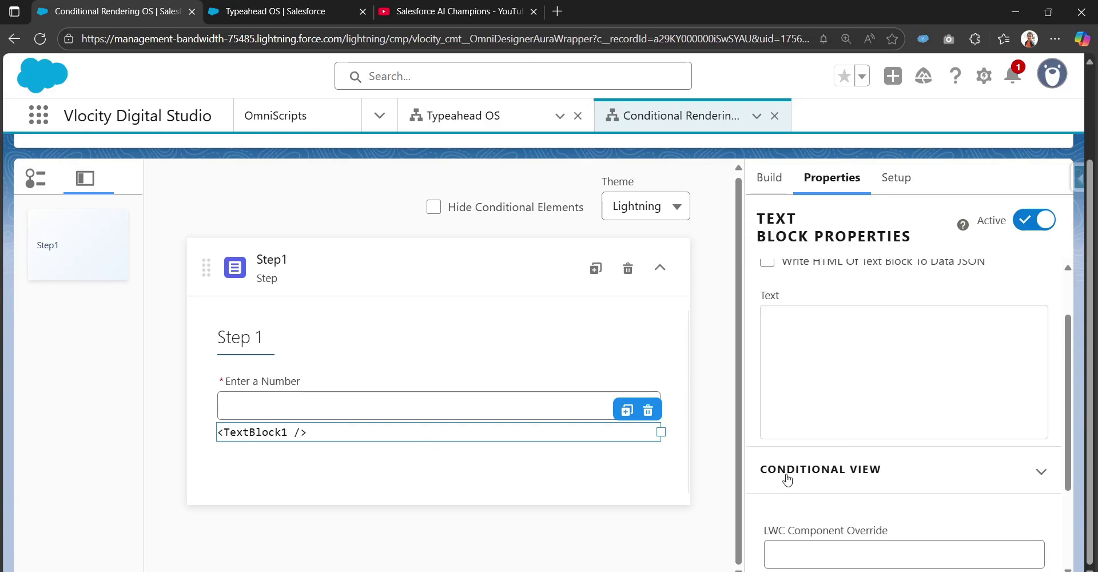
scroll(868, 473, up, 1)
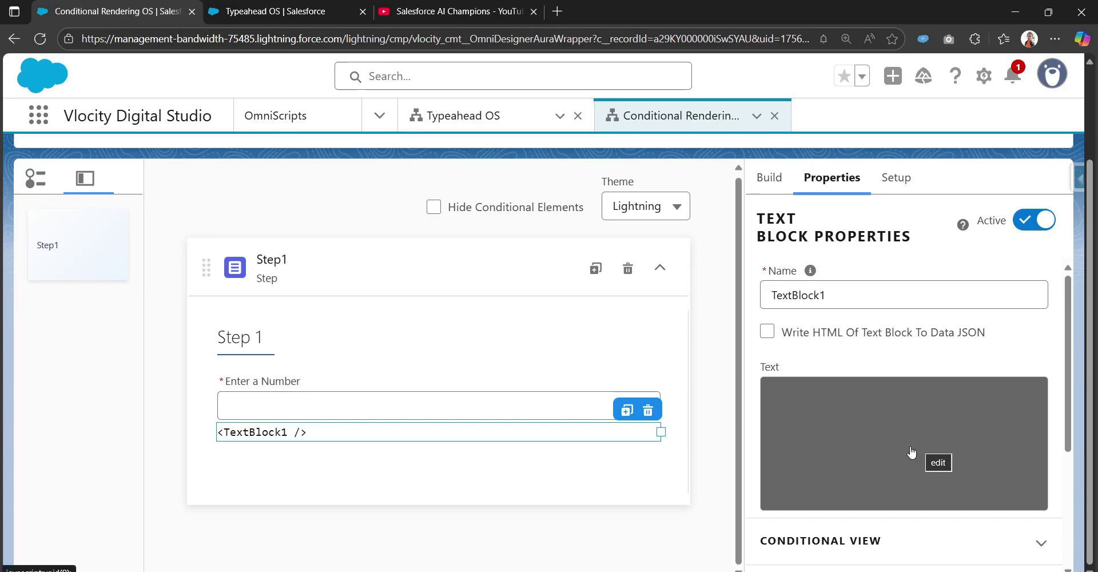
click(911, 452)
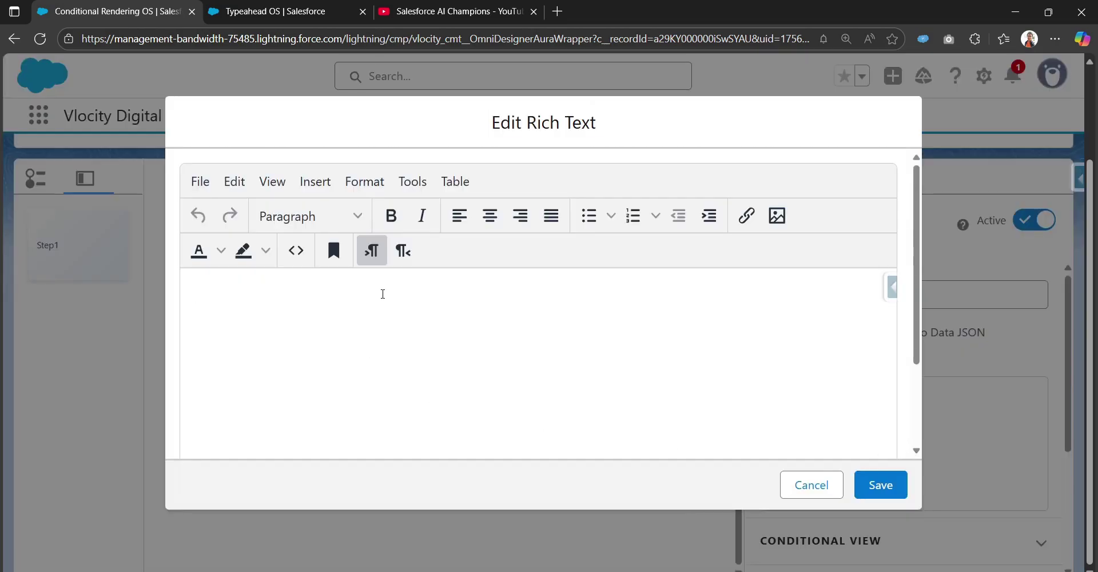
text(EN)
text(The )
text(ent)
text(ered number is)
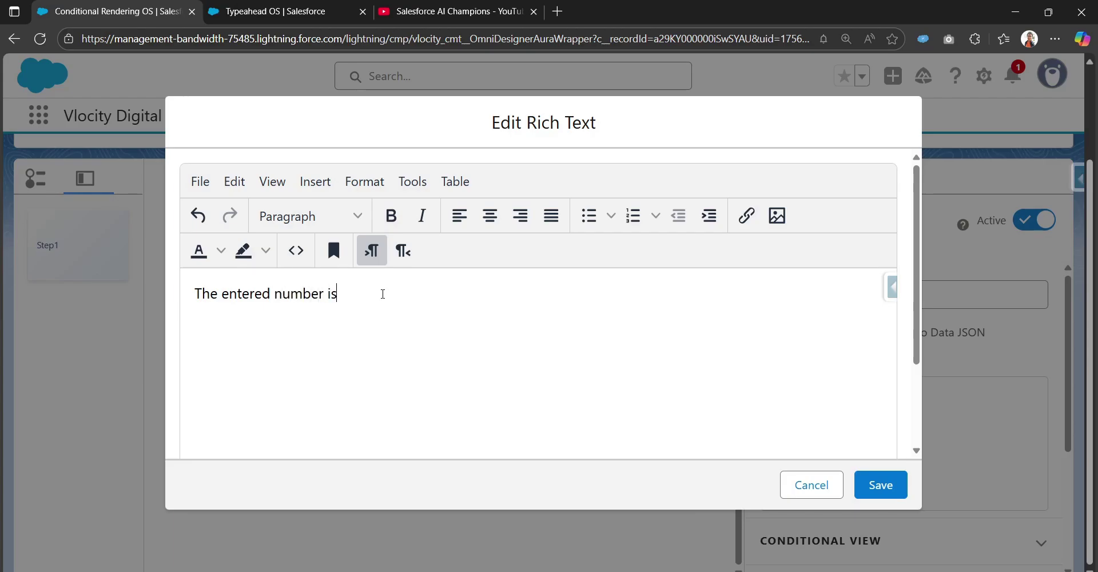
- Append the merge field %EnterNumber% to the text block's sentence and save the rich text
text( %%)
key(Left)
text(EnterMN)
key(BackSpace)
key(BackSpace)
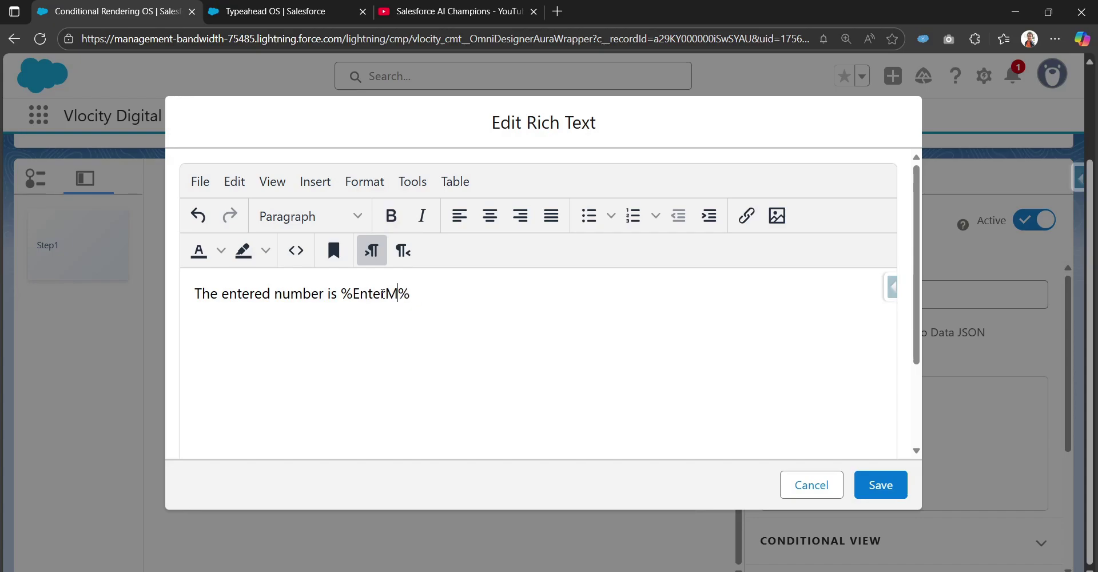
text(Number)
double_click(393, 298)
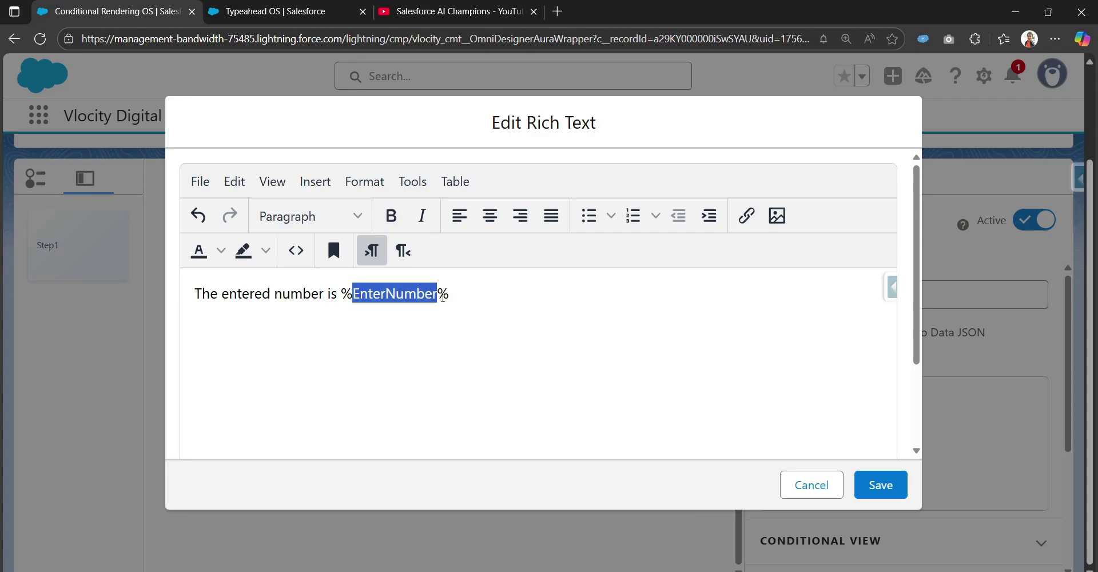
click(344, 294)
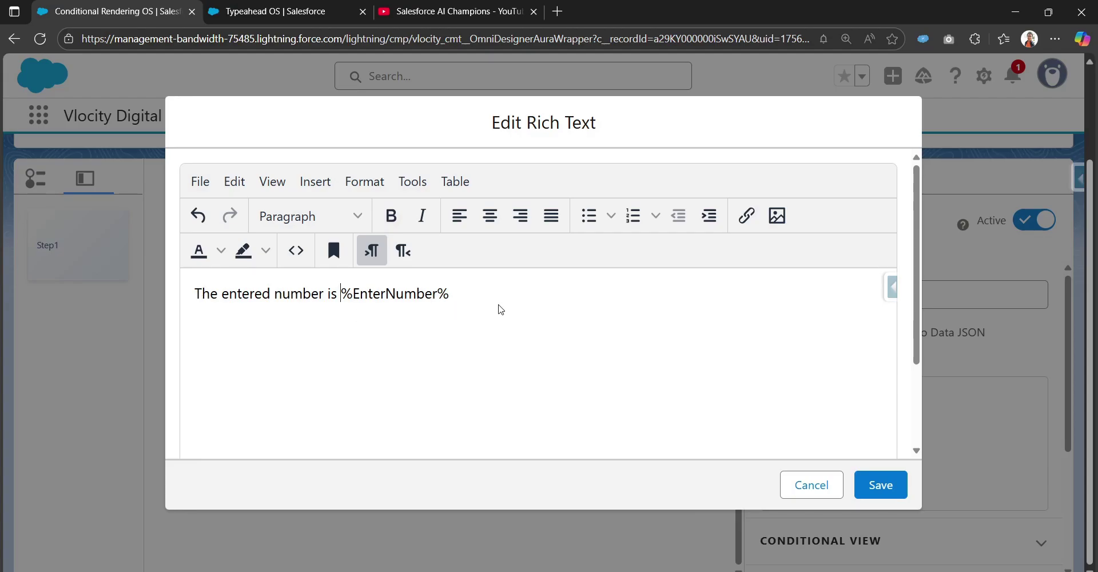
click(880, 485)
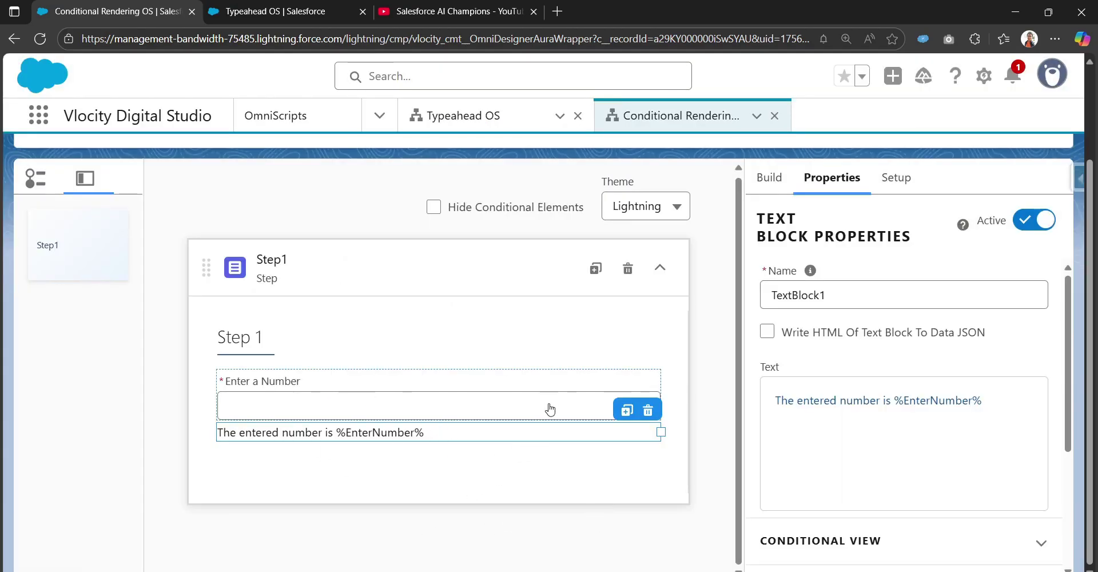
- Open the show/hide rules for the text block's conditional view, keeping the condition type Show Element if True
scroll(852, 432, down, 3)
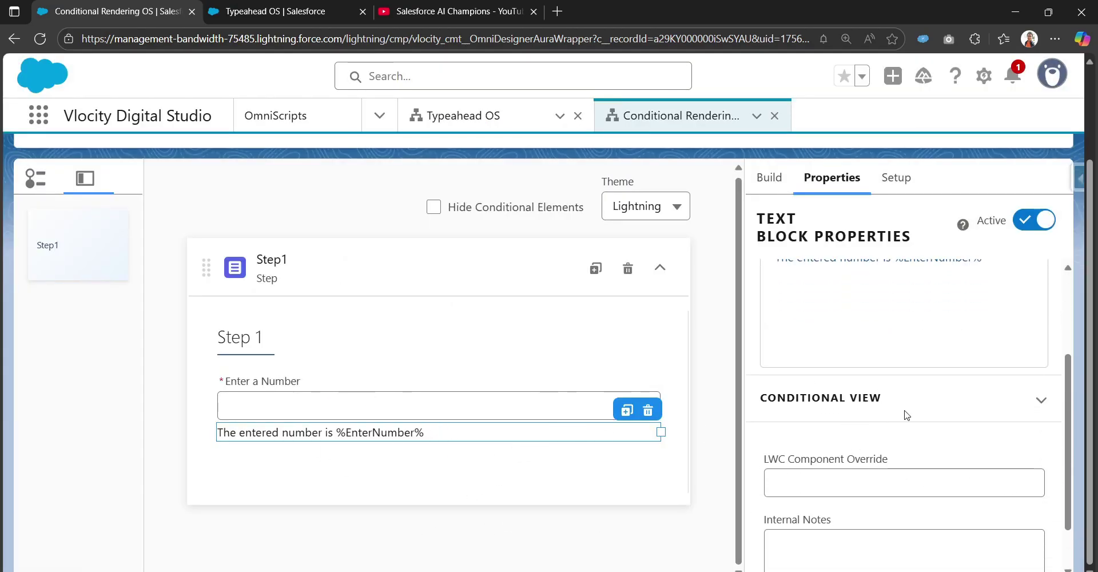
click(905, 412)
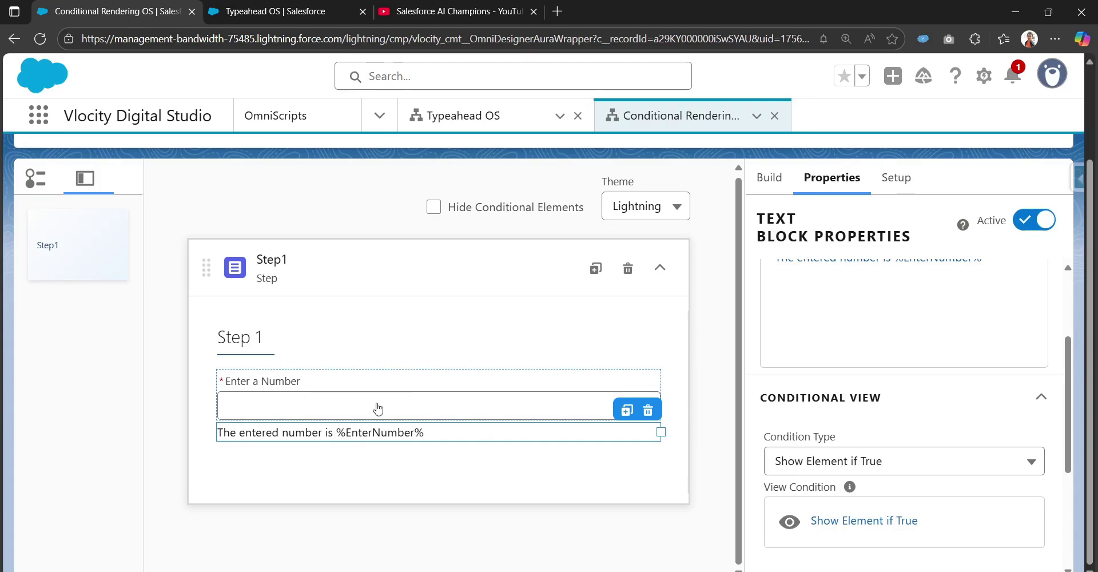
click(803, 465)
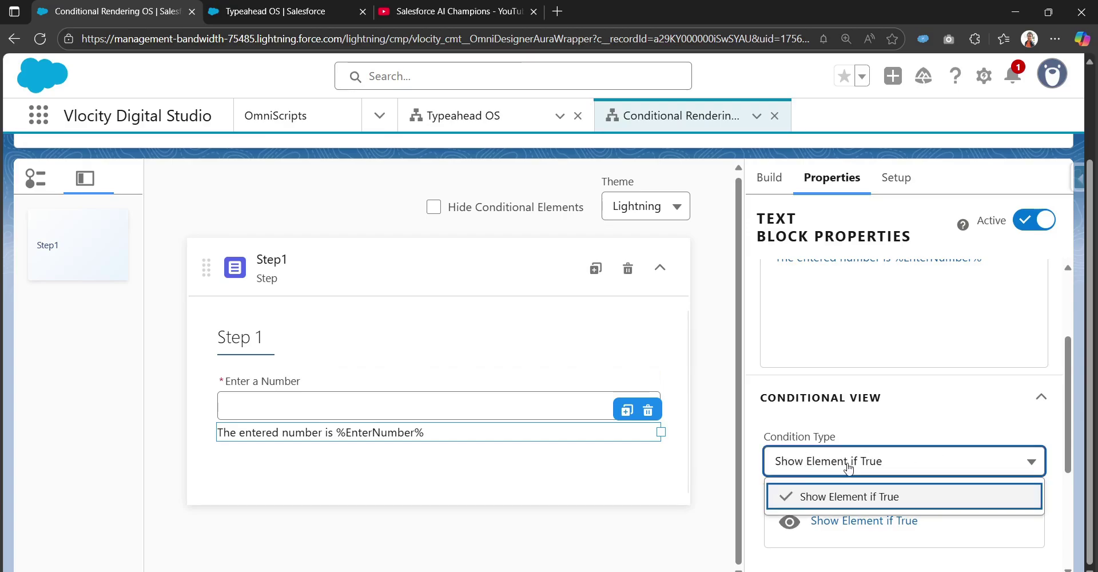
click(884, 434)
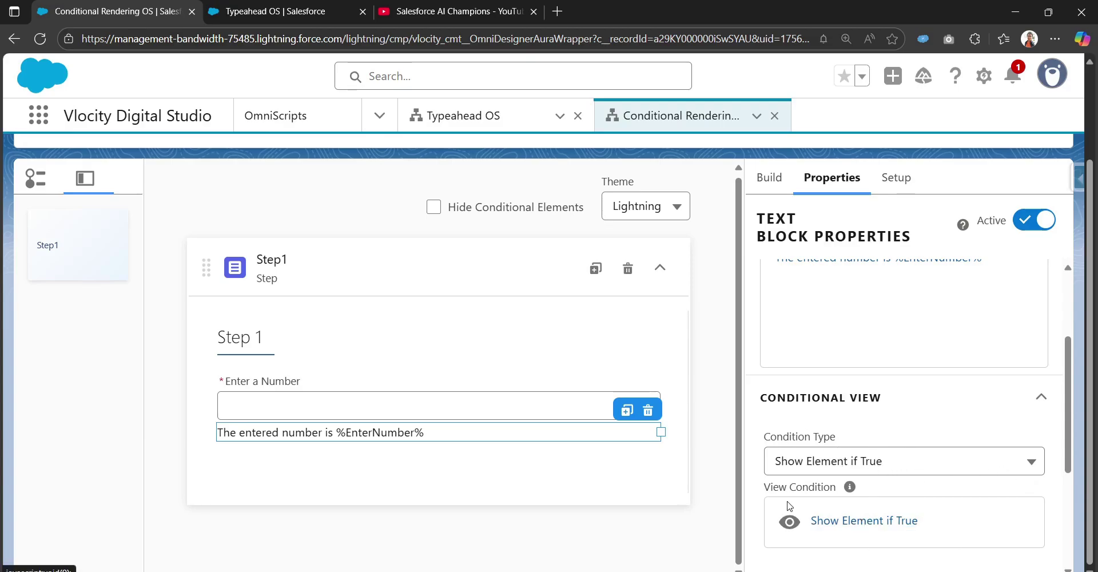
click(860, 521)
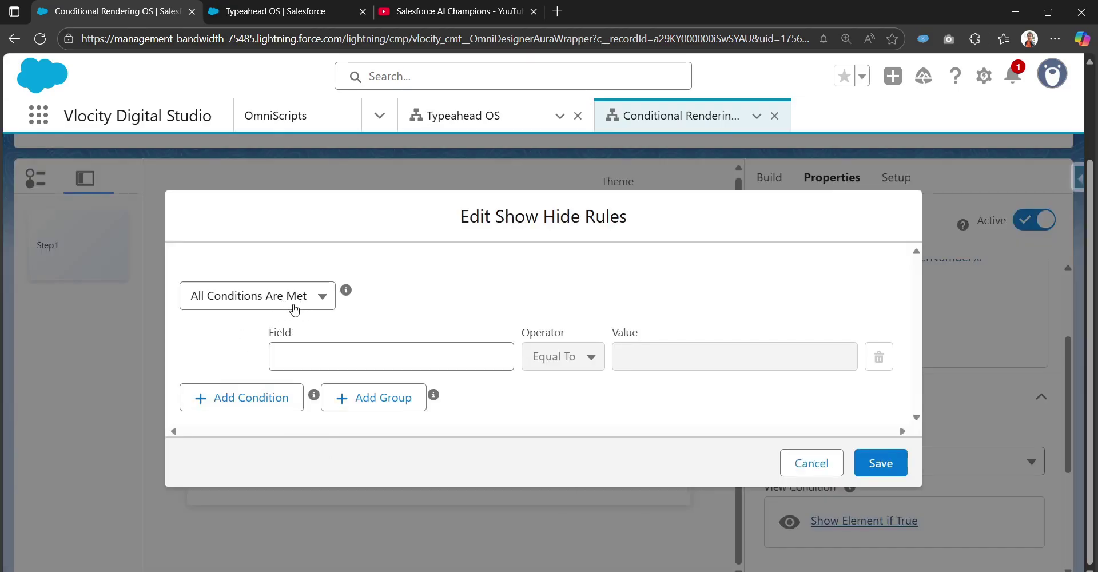
click(291, 302)
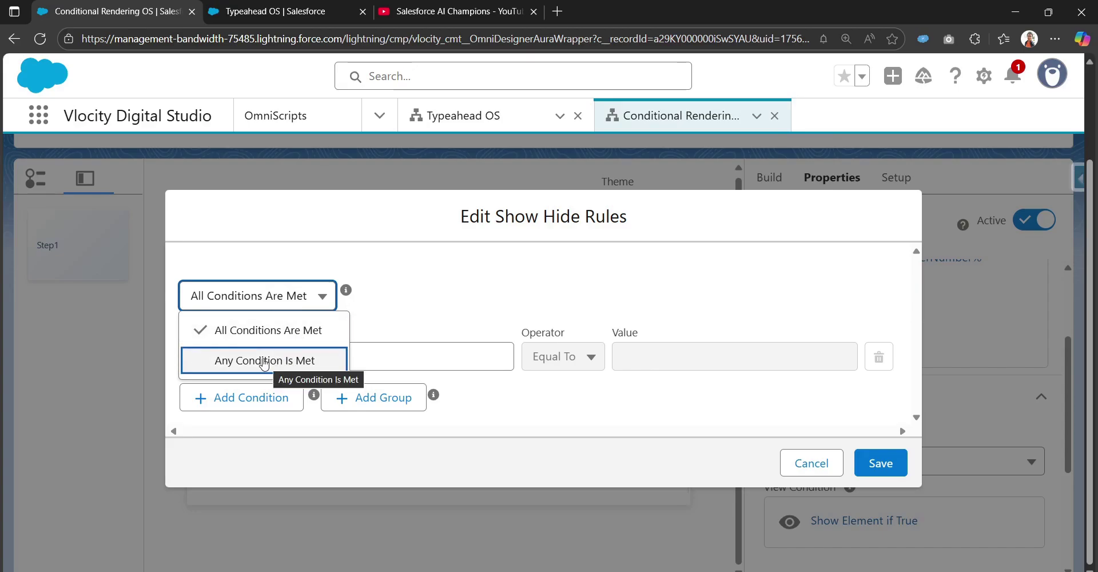
click(267, 362)
mouse_move(338, 291)
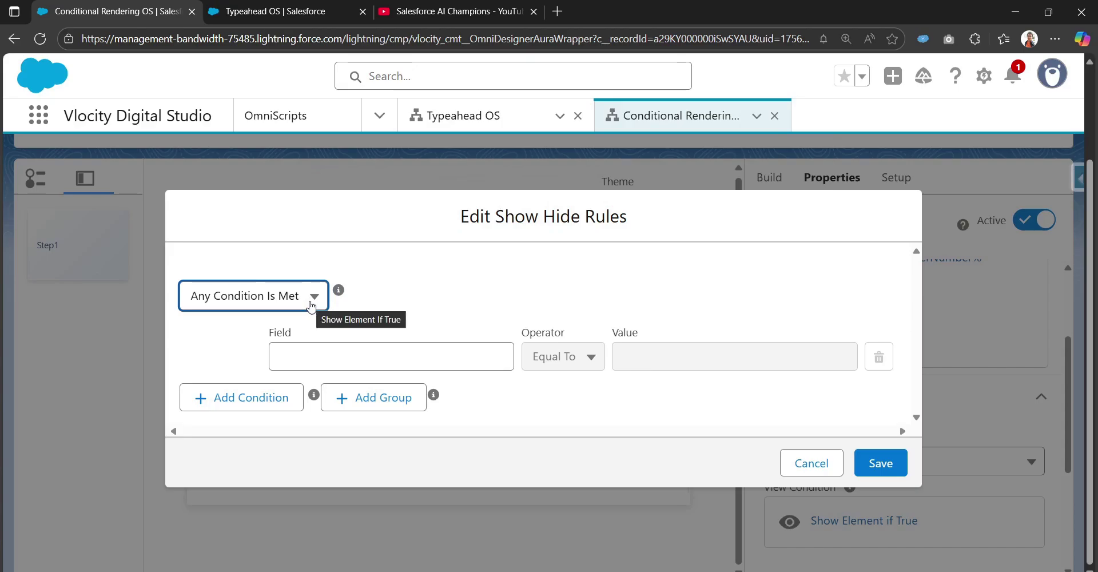
click(312, 303)
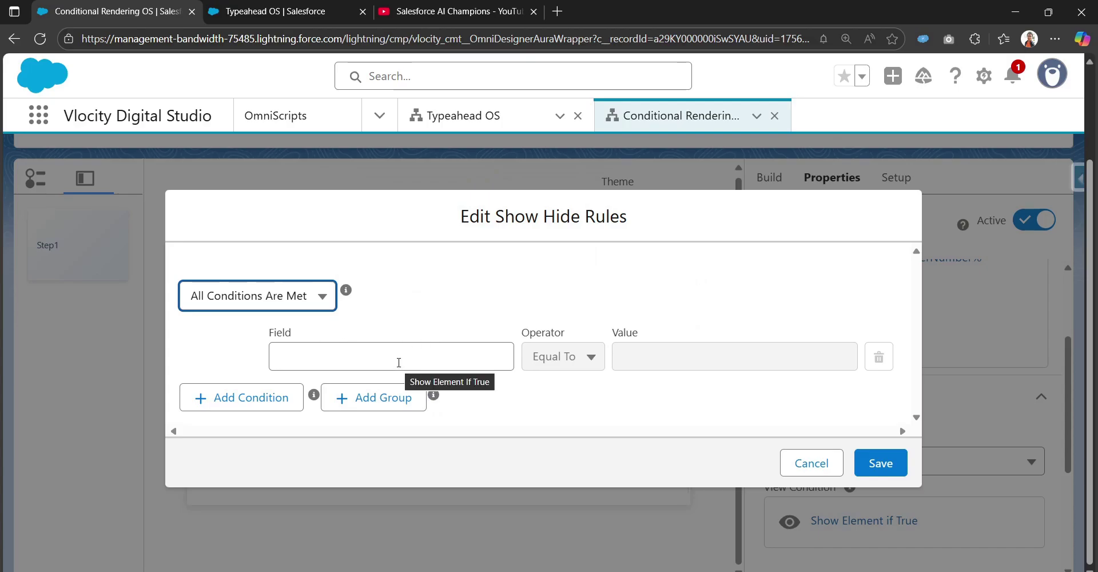
- Define the rule that EnterNumber Does Not Equal an empty value under All Conditions Are Met, and save it
click(398, 360)
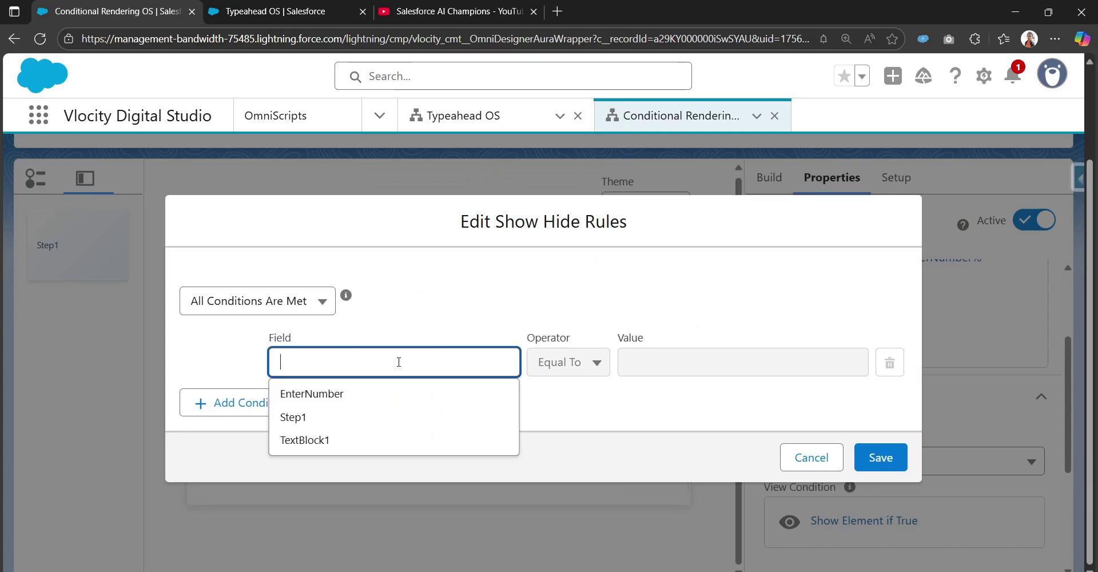
click(366, 402)
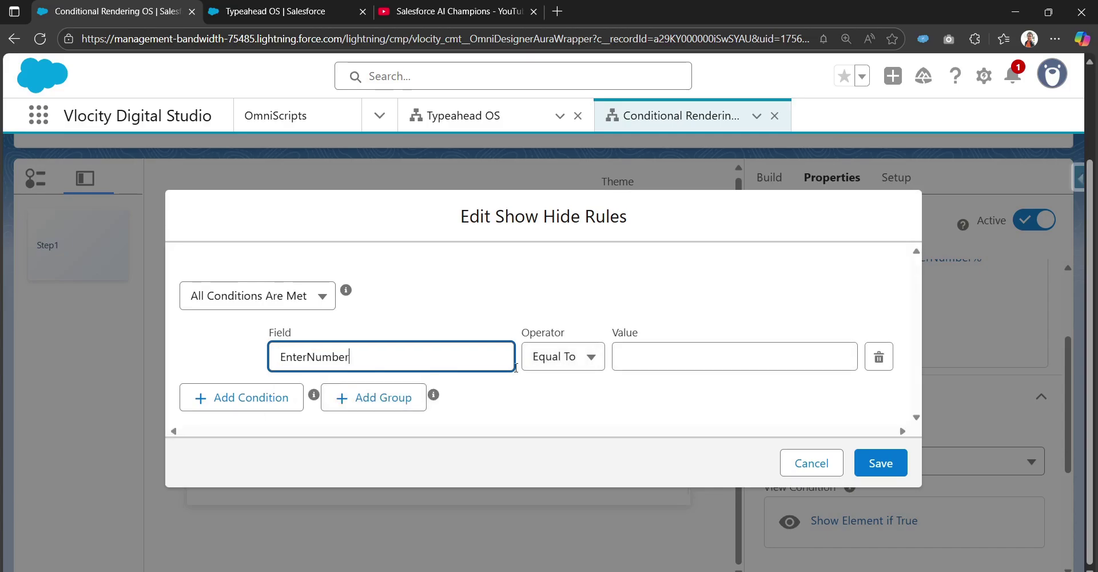
click(589, 358)
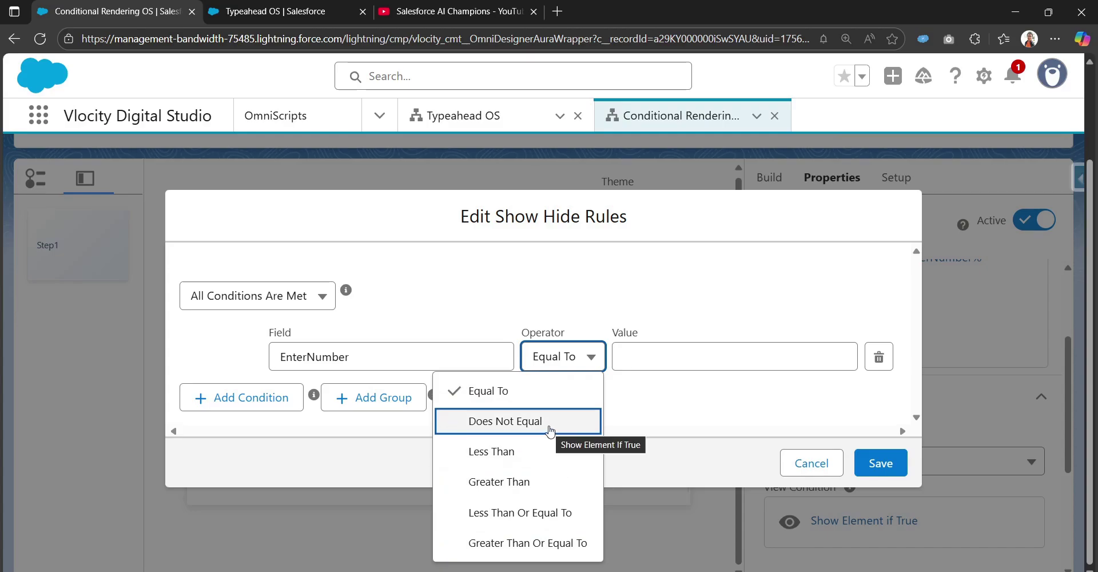
click(550, 424)
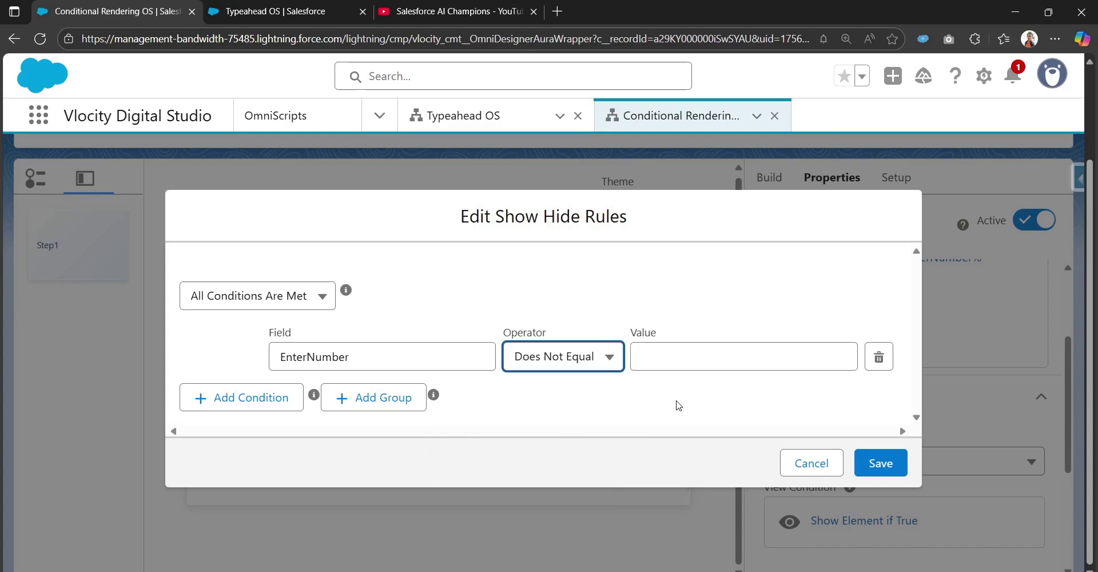
click(694, 360)
click(687, 324)
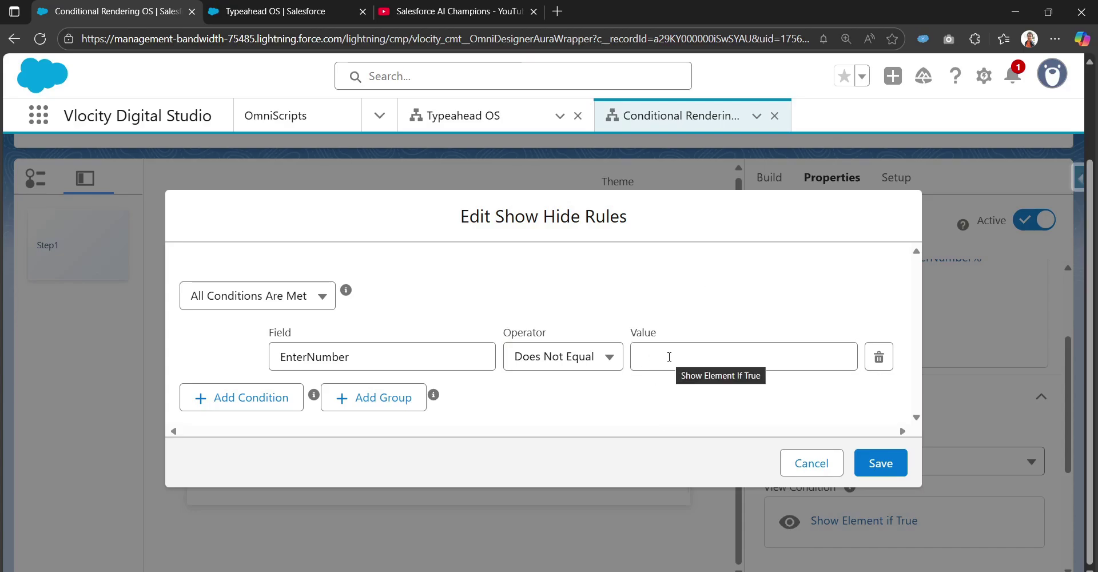
click(668, 358)
click(705, 313)
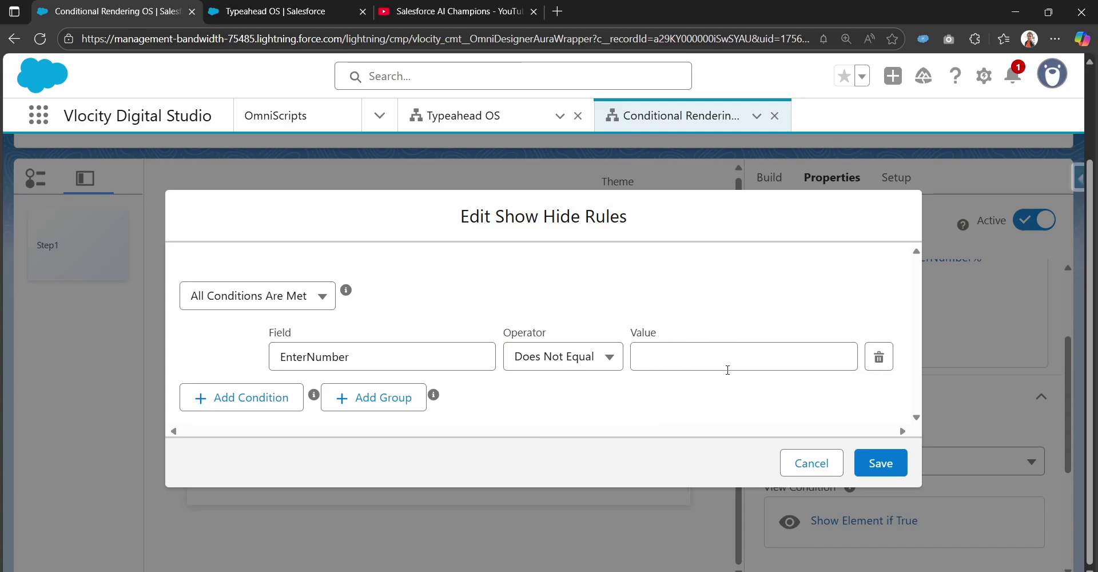
click(882, 461)
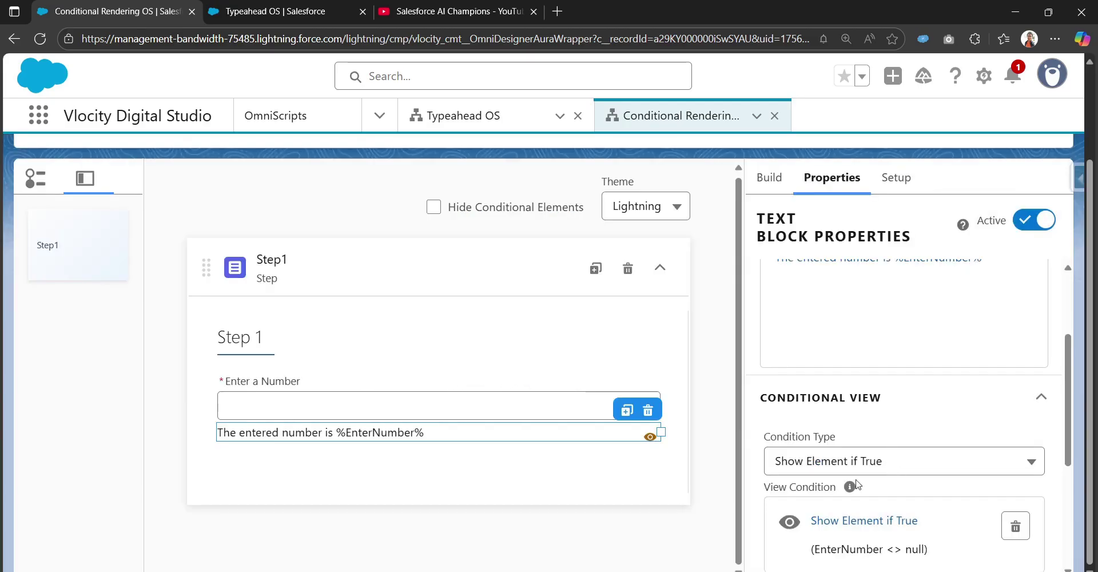
scroll(909, 513, down, 1)
mouse_move(651, 443)
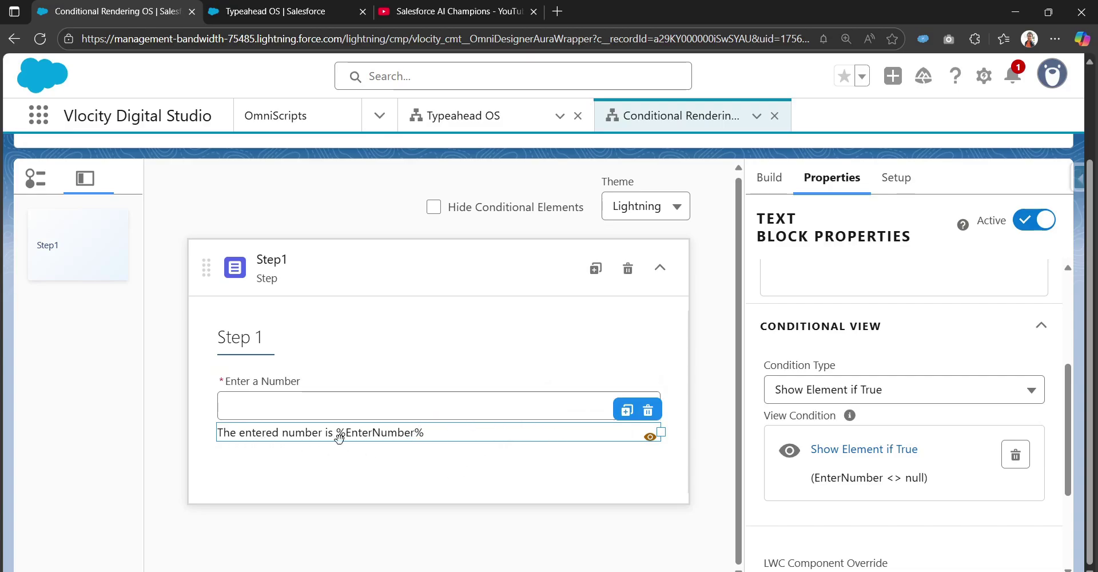
- Preview the OmniScript and test the text block's condition by entering 1000 as the number
scroll(765, 464, up, 3)
scroll(765, 464, up, 5)
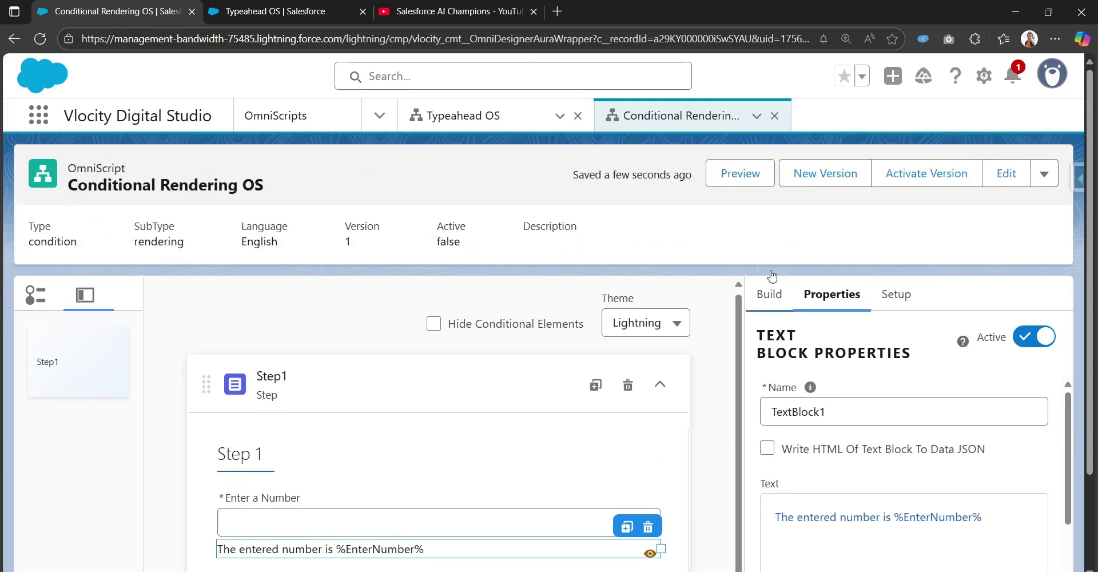
click(738, 172)
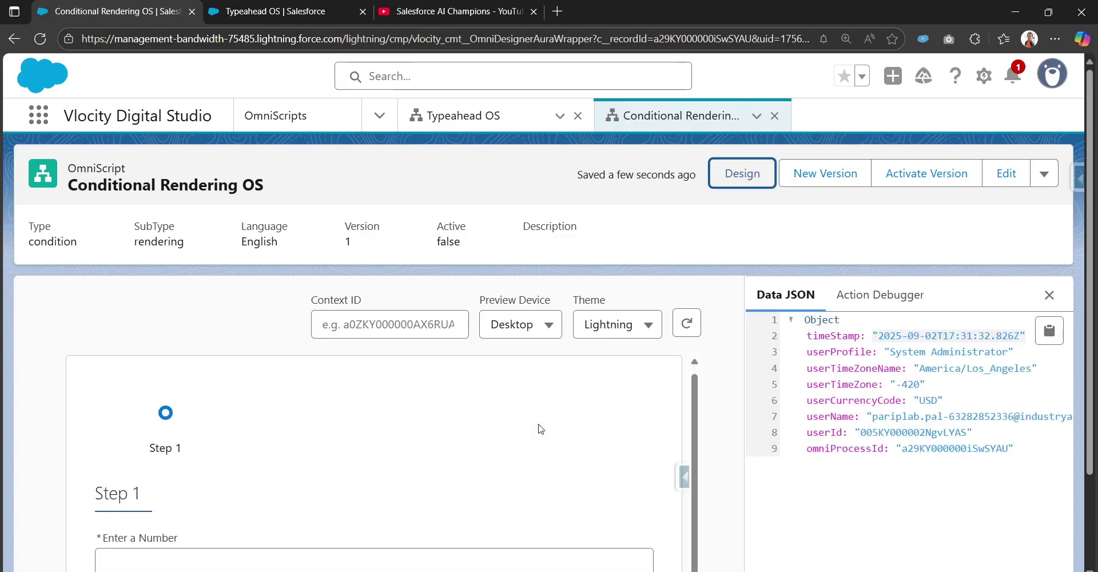
scroll(548, 452, down, 2)
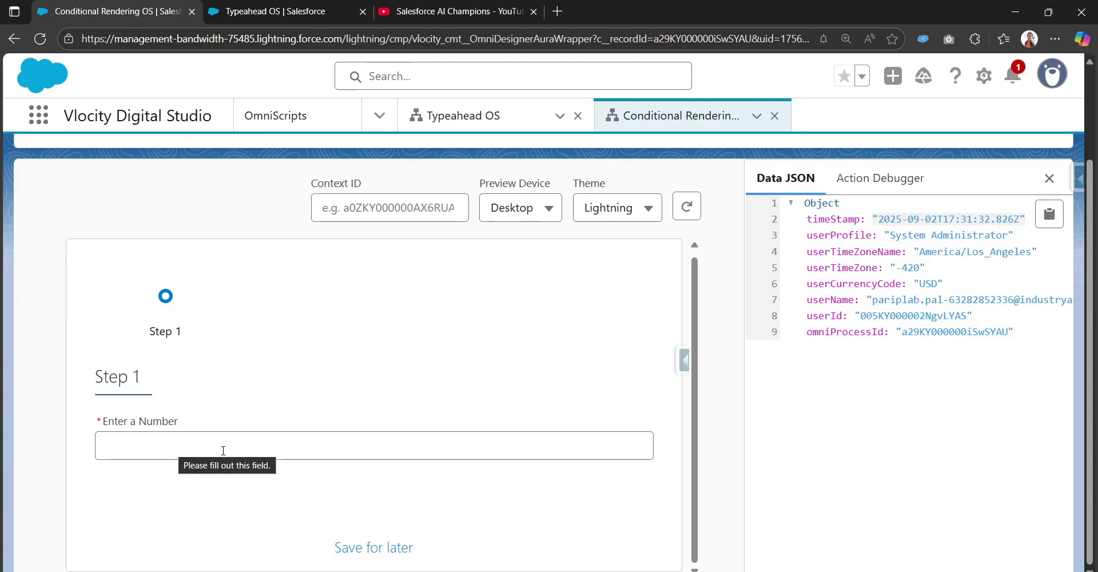
click(223, 450)
text(1000)
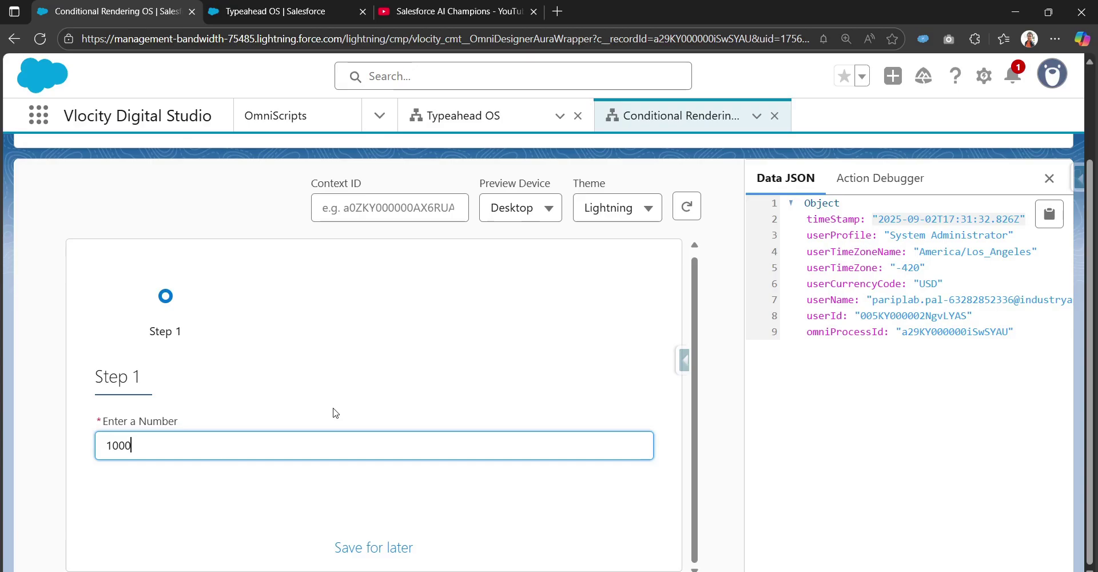
click(334, 412)
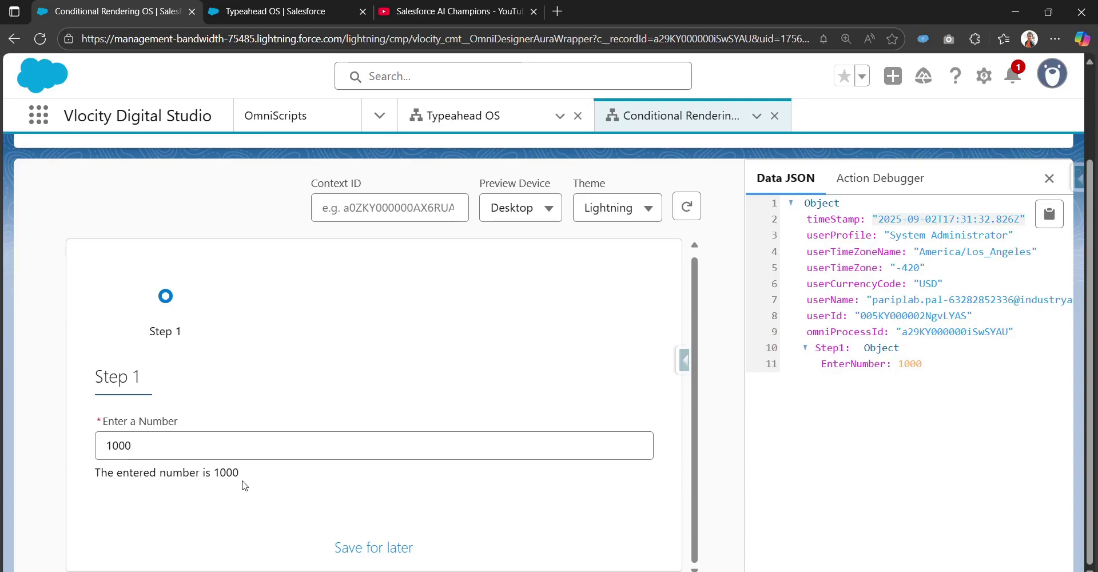
drag(245, 479, 96, 486)
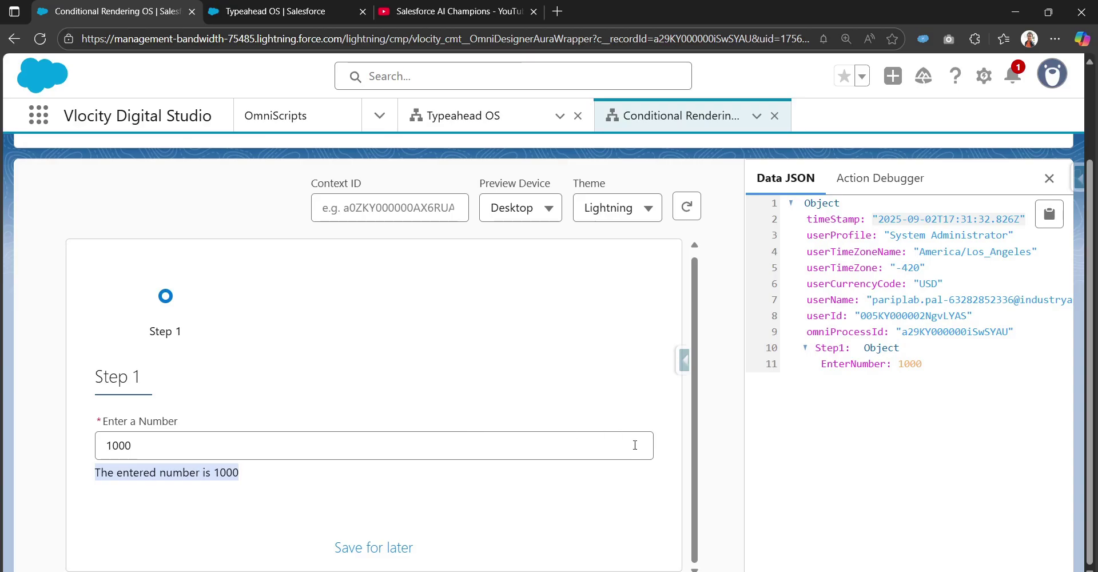
- Leave the preview and return to the design of Step1
scroll(631, 451, up, 1)
scroll(663, 433, up, 2)
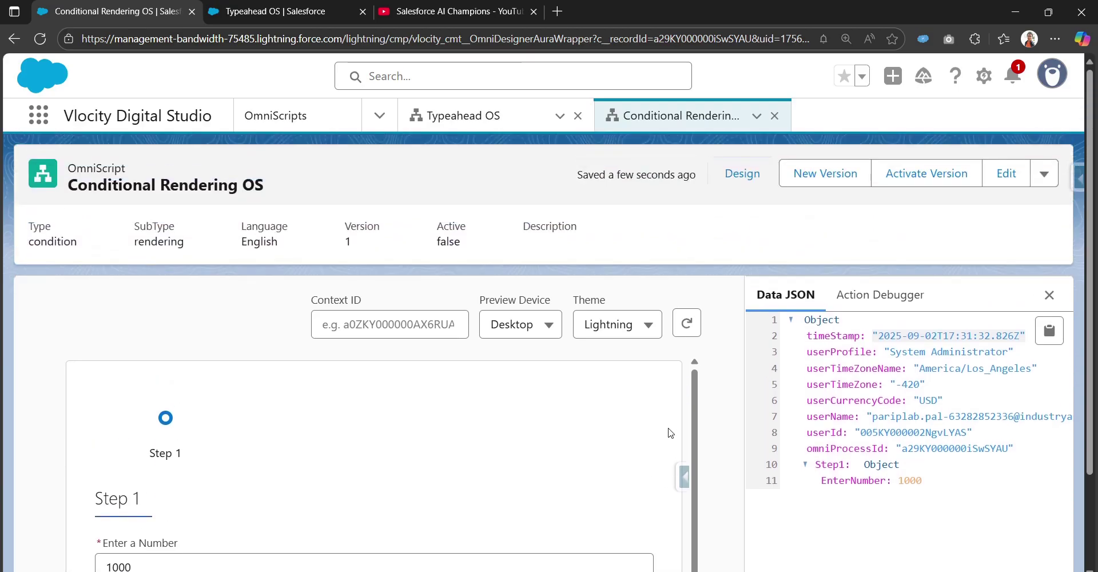
click(742, 173)
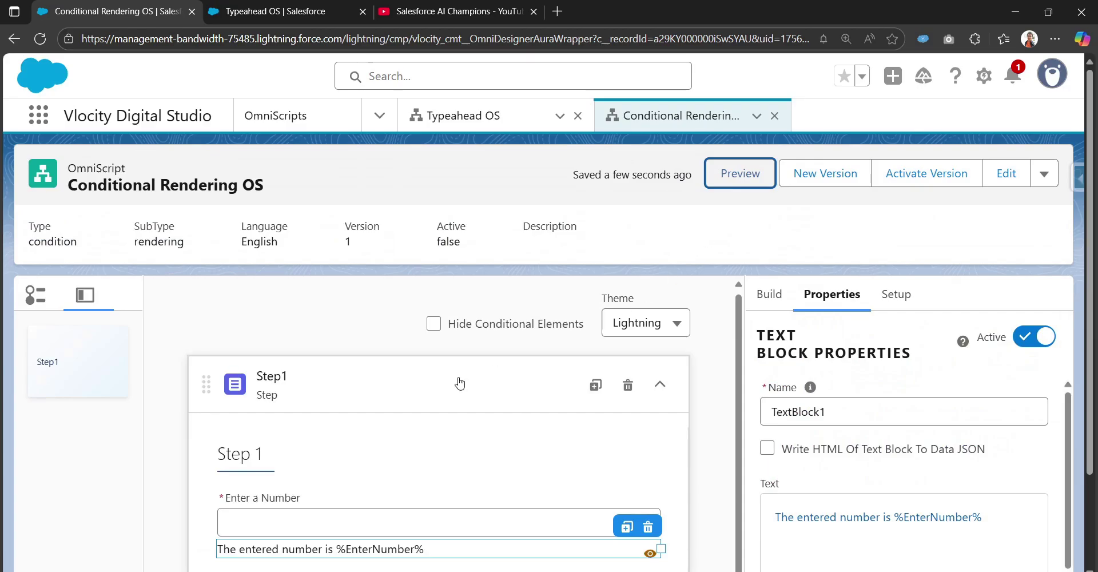
scroll(685, 402, down, 2)
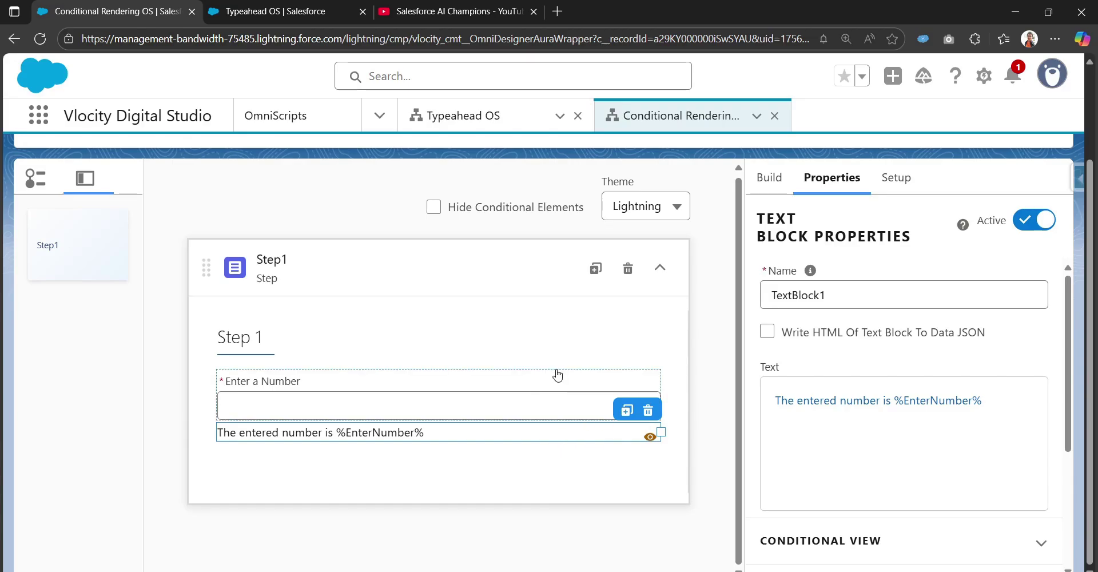
- Switch to the Typeahead OS OmniScript and review the account search typeahead block and its elements in Step1
click(309, 13)
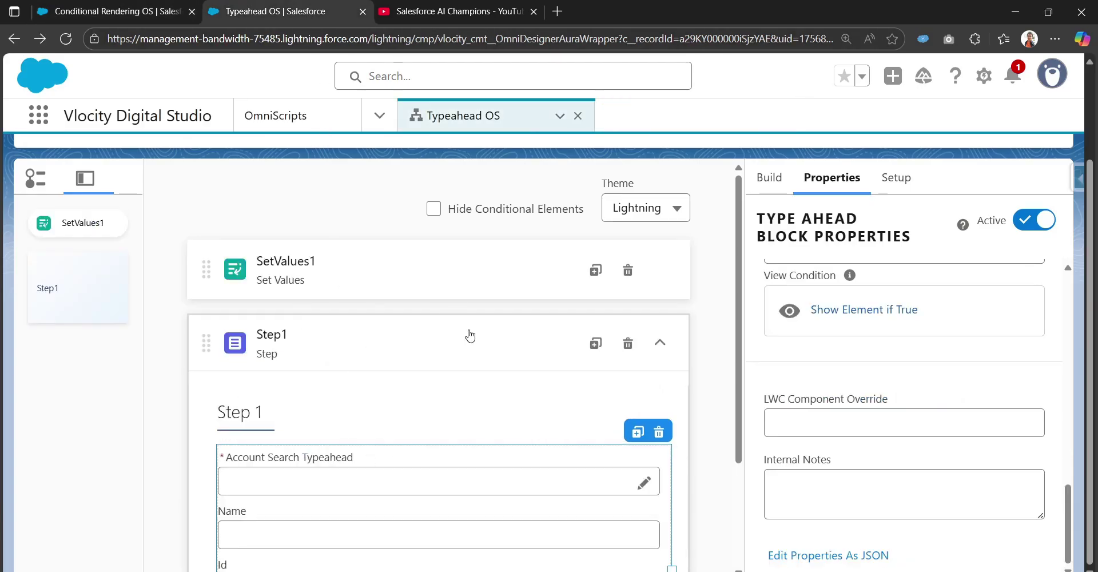
scroll(446, 394, down, 3)
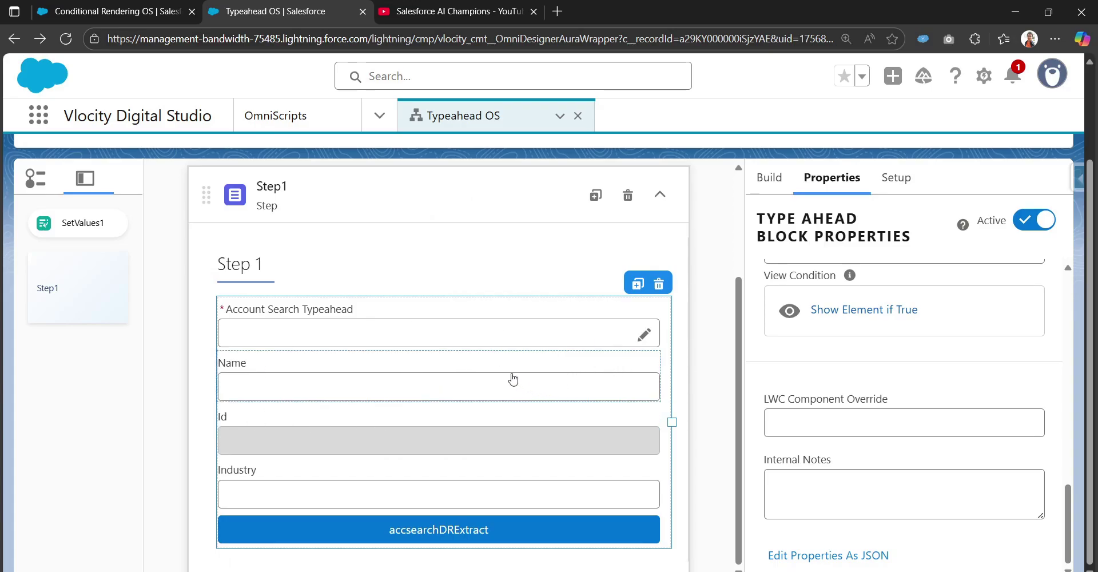
scroll(761, 392, up, 3)
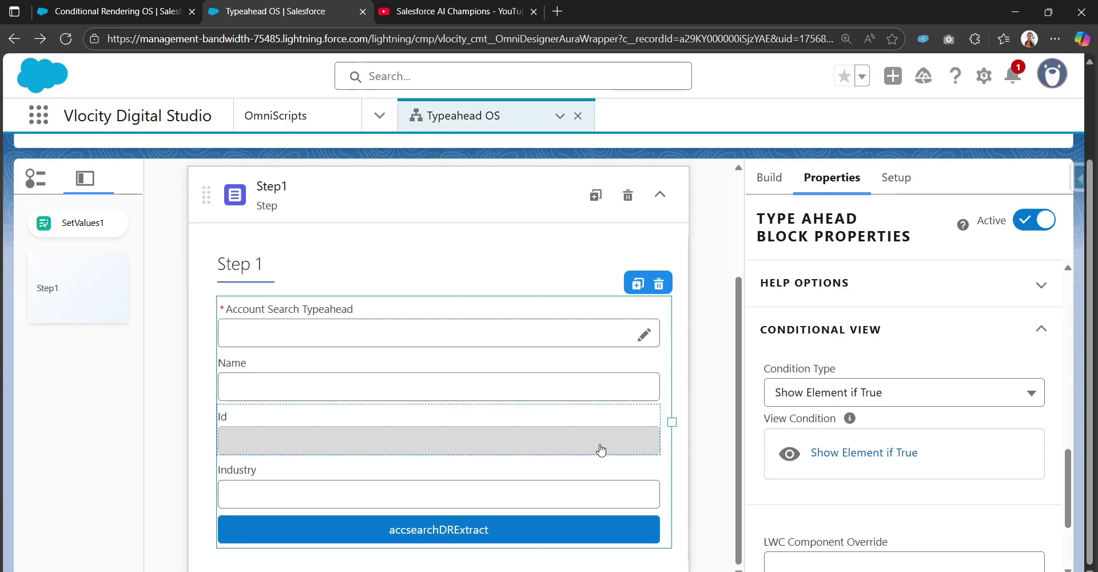
scroll(598, 449, up, 3)
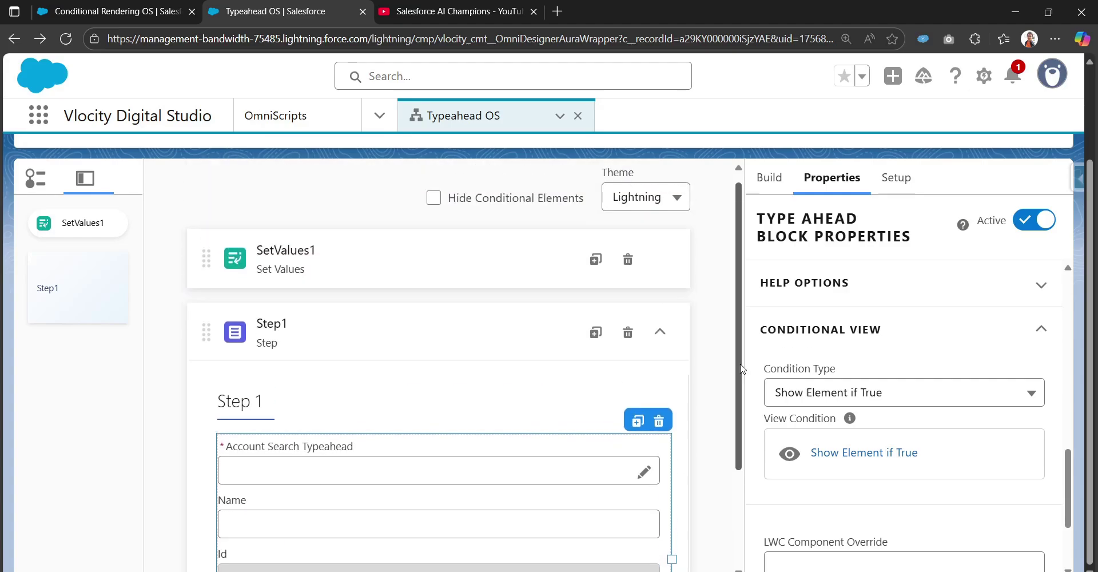
- Preview Typeahead OS, search accounts for "acme", pick Acme, and check the Name, Id and Industry fields
scroll(780, 197, up, 5)
click(752, 175)
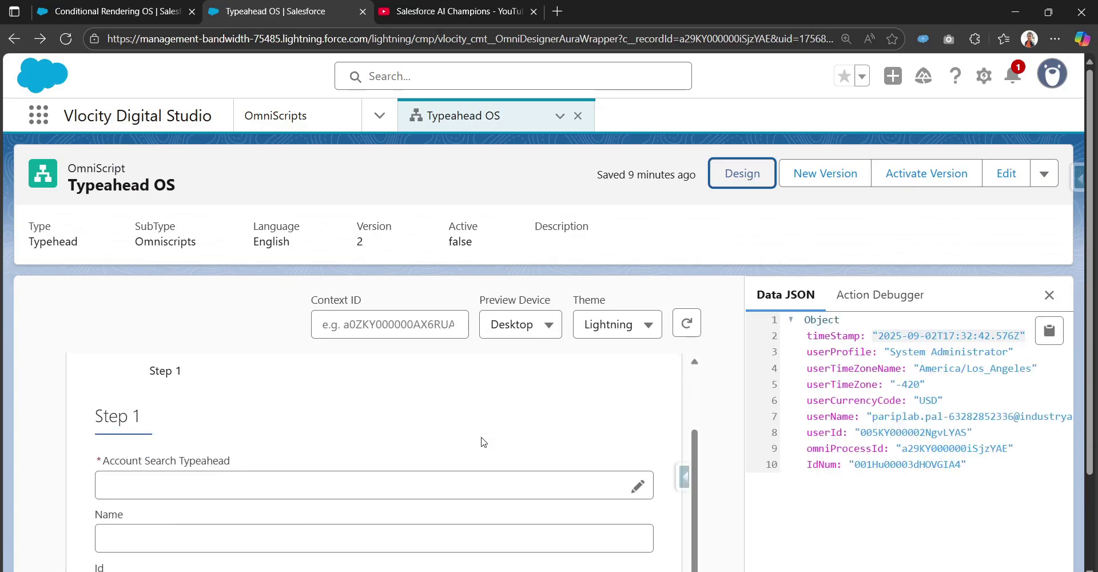
scroll(469, 446, down, 2)
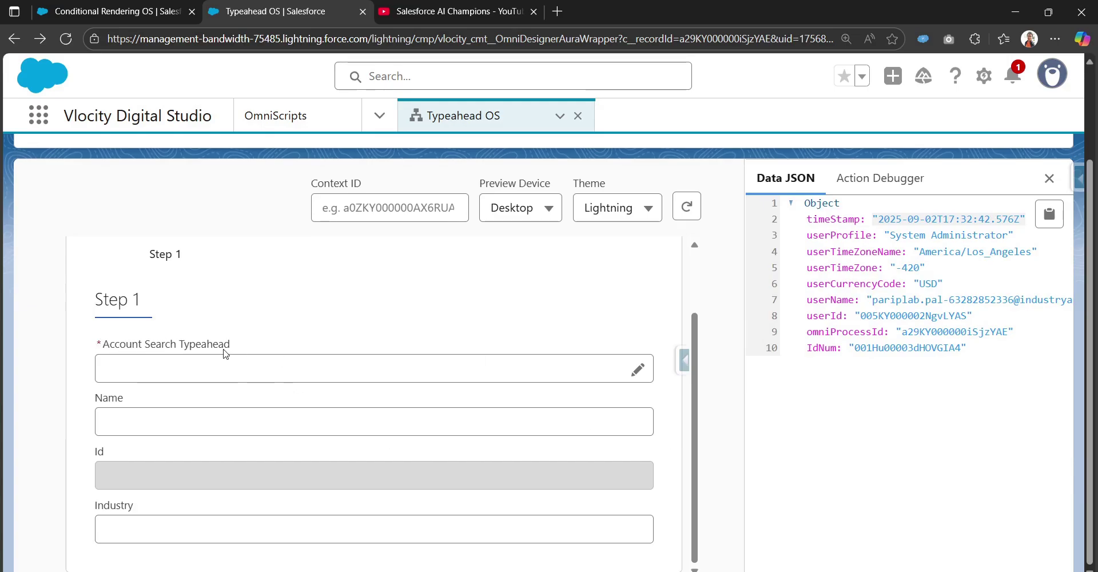
click(242, 373)
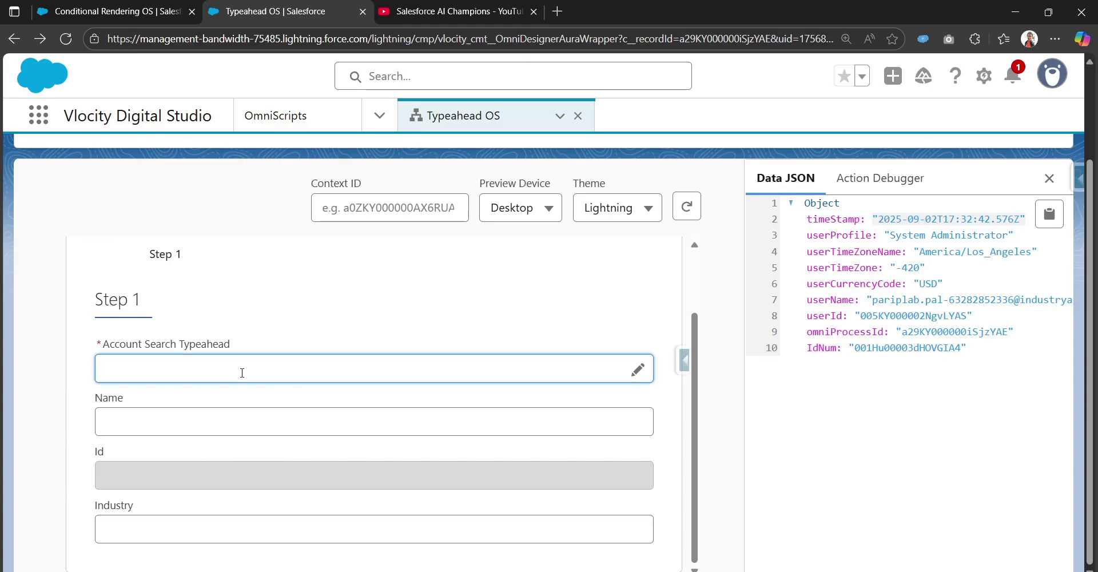
text(acme)
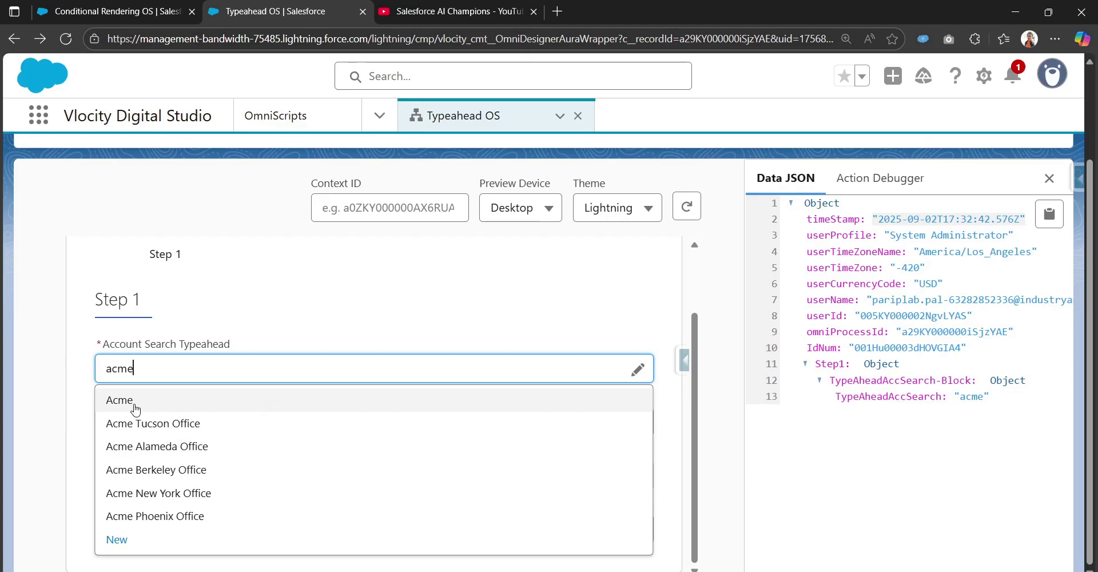
click(139, 406)
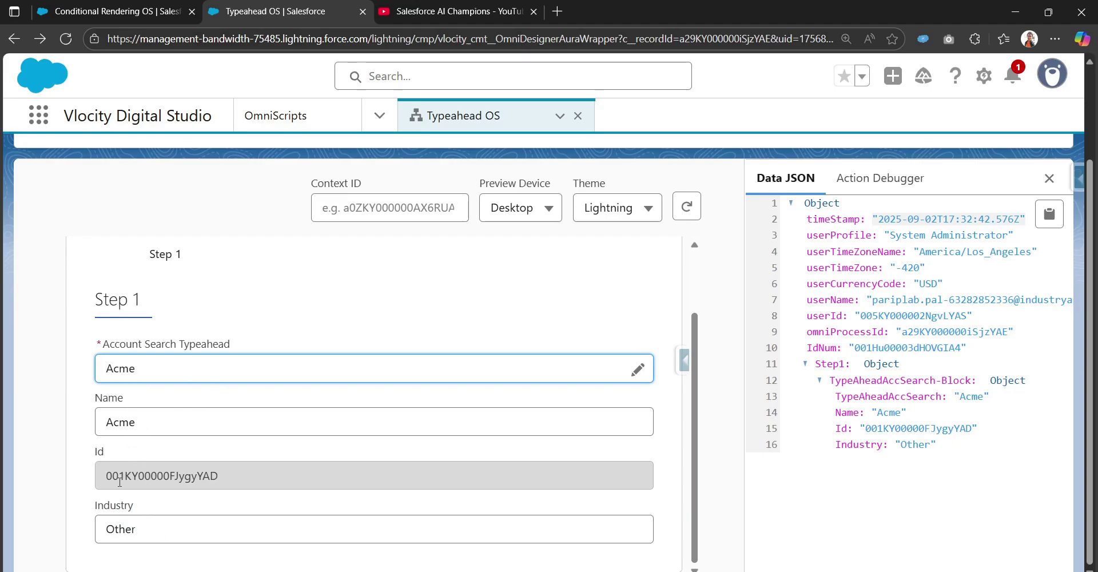
drag(104, 477, 221, 479)
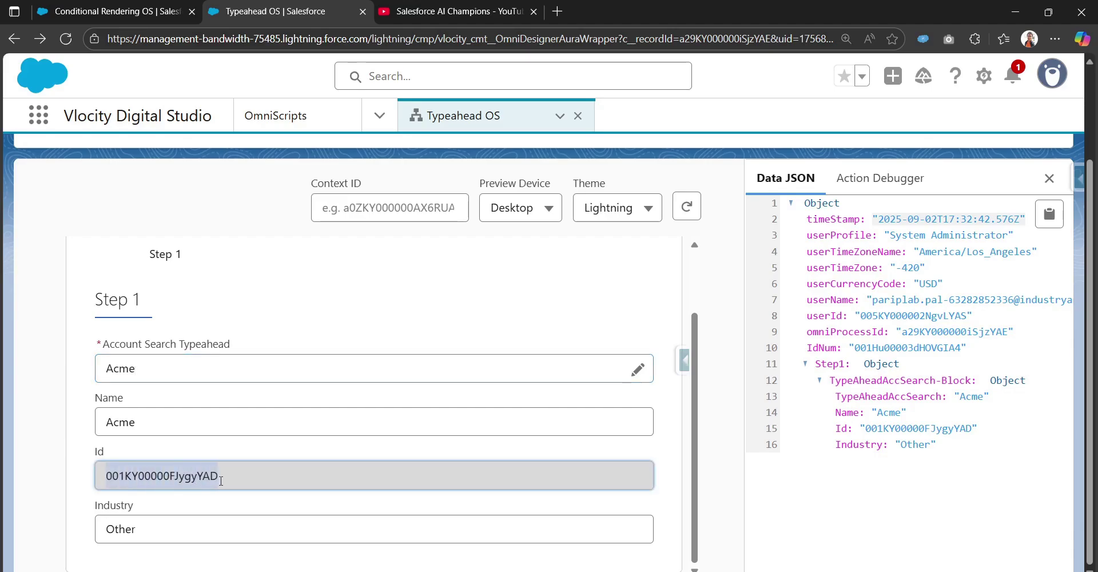
drag(139, 421, 86, 432)
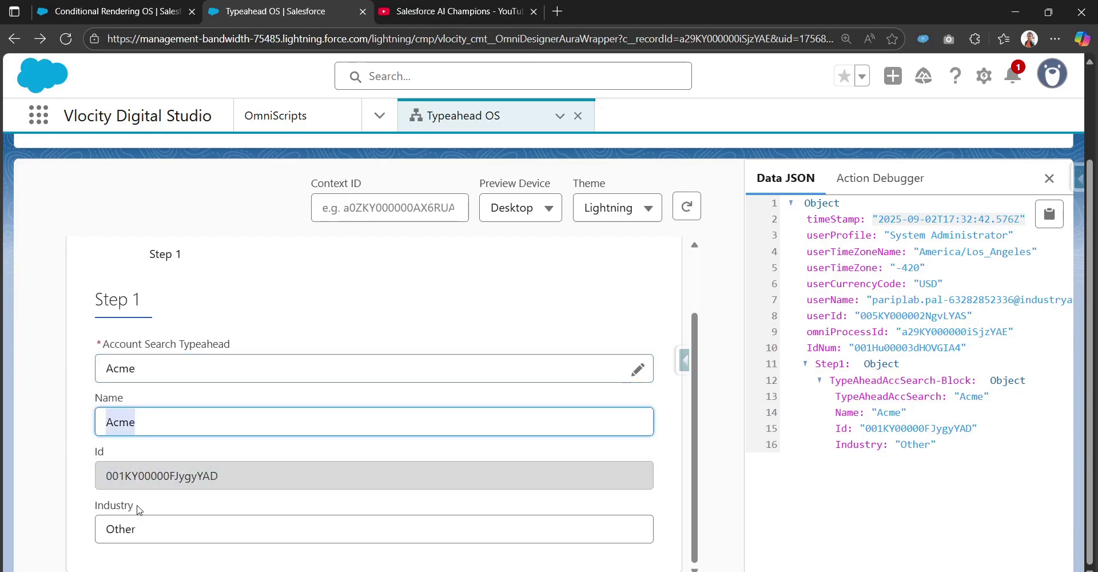
drag(139, 508, 93, 516)
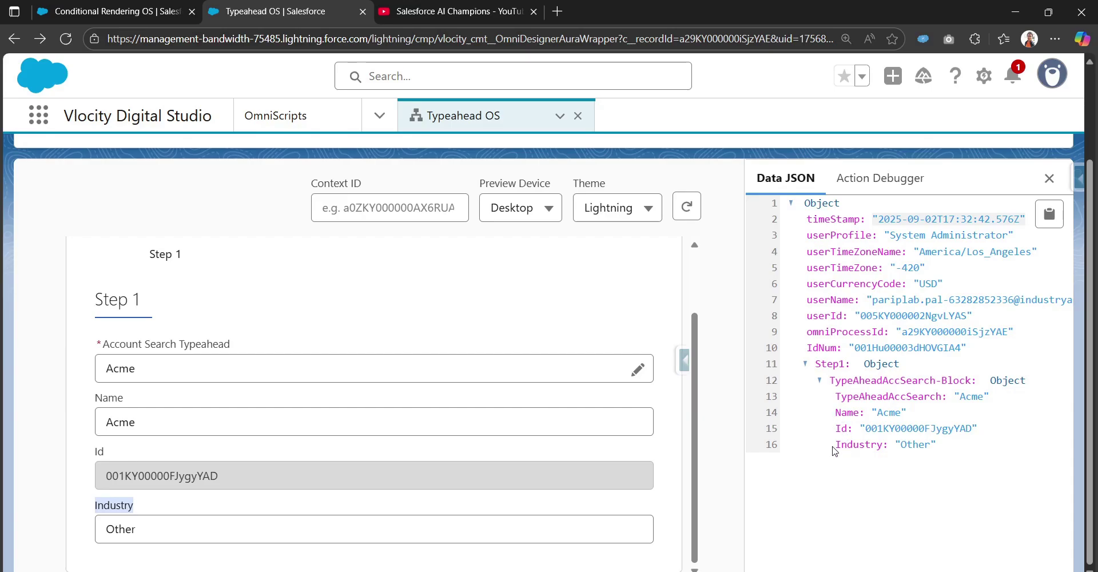
- Return to the design and examine the DataRaptor interface and input parameters of the accsearchDRExtract action
scroll(834, 450, up, 5)
click(755, 173)
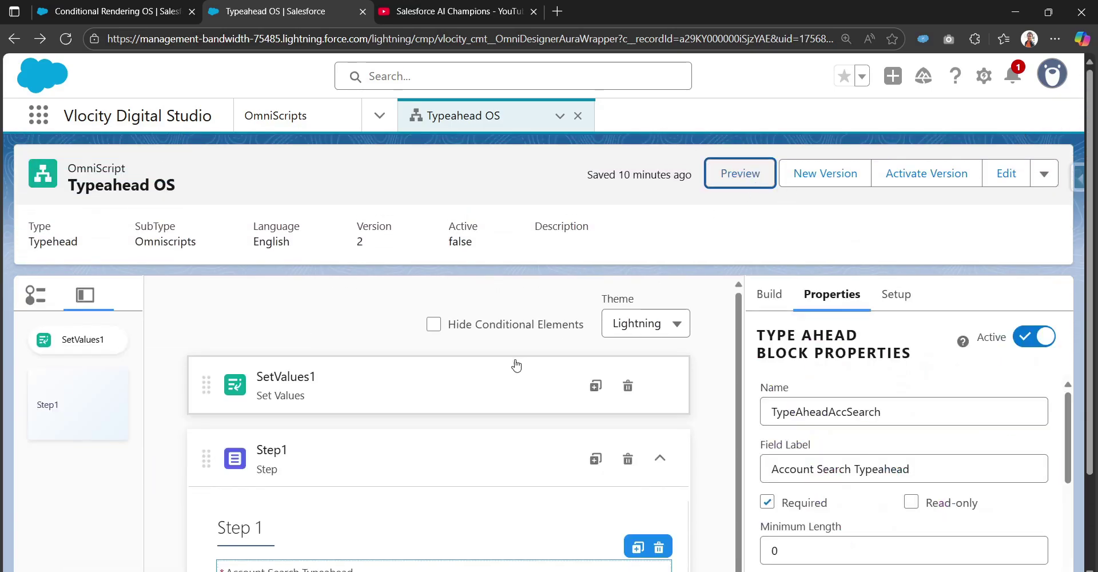
scroll(516, 365, down, 5)
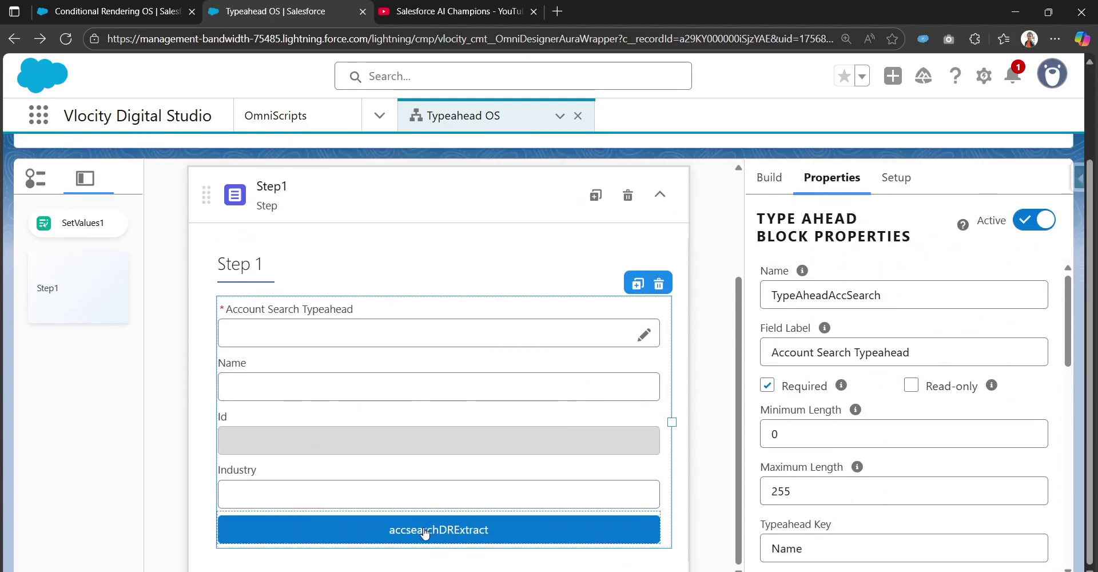
click(424, 533)
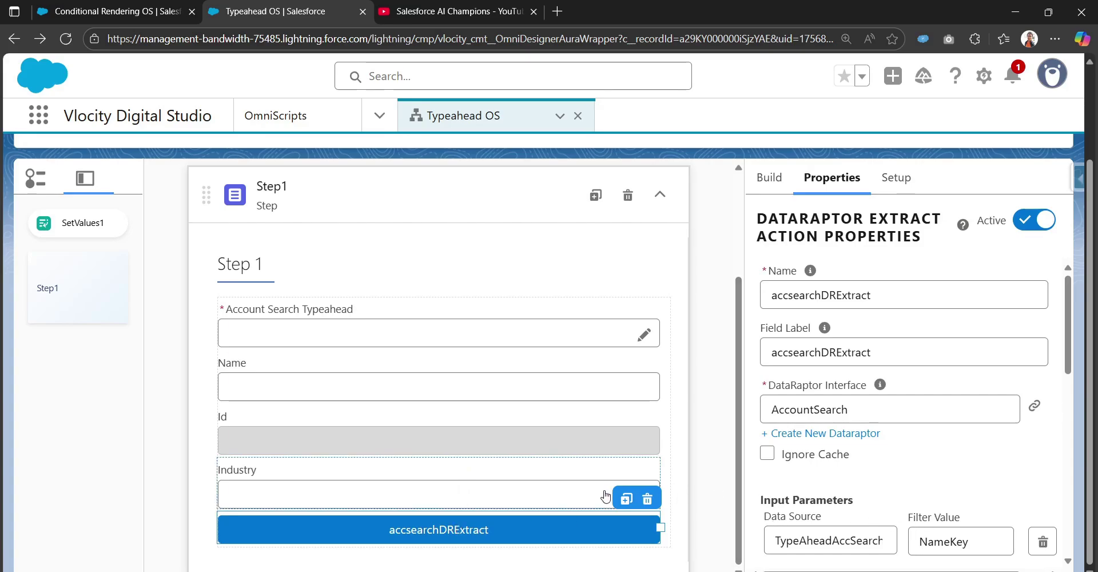
scroll(920, 475, down, 2)
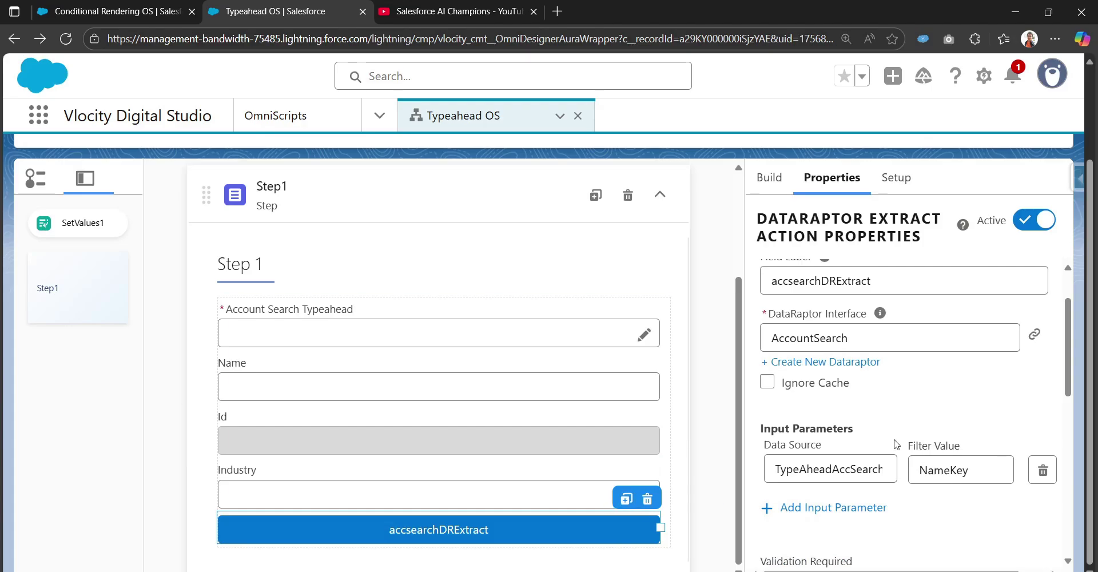
- Open the linked AccountSearch DataRaptor and review its Account extract filter and output mappings
scroll(912, 443, up, 2)
click(1033, 405)
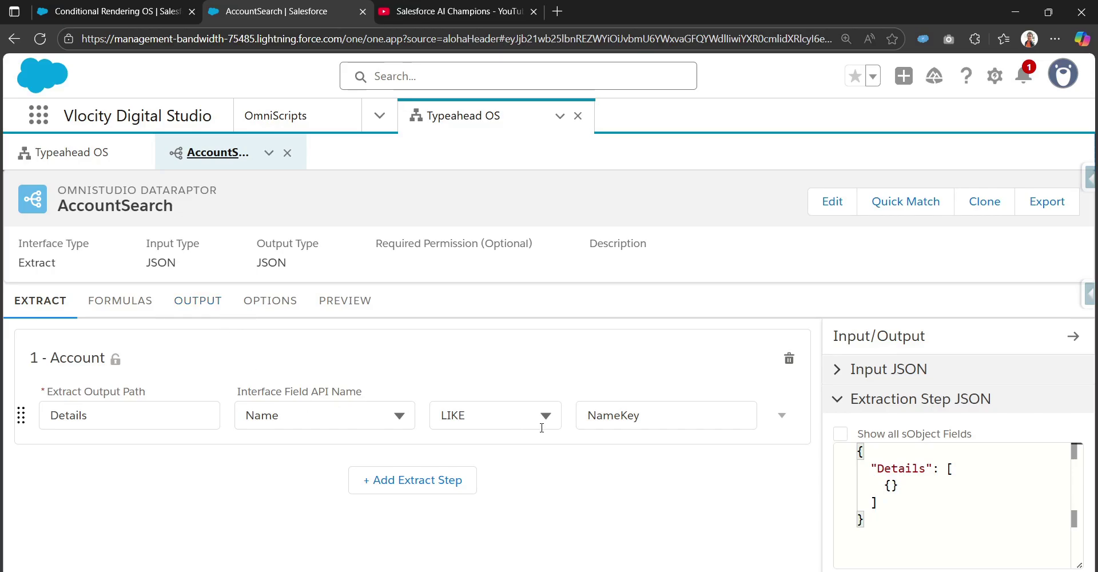
drag(642, 410, 588, 416)
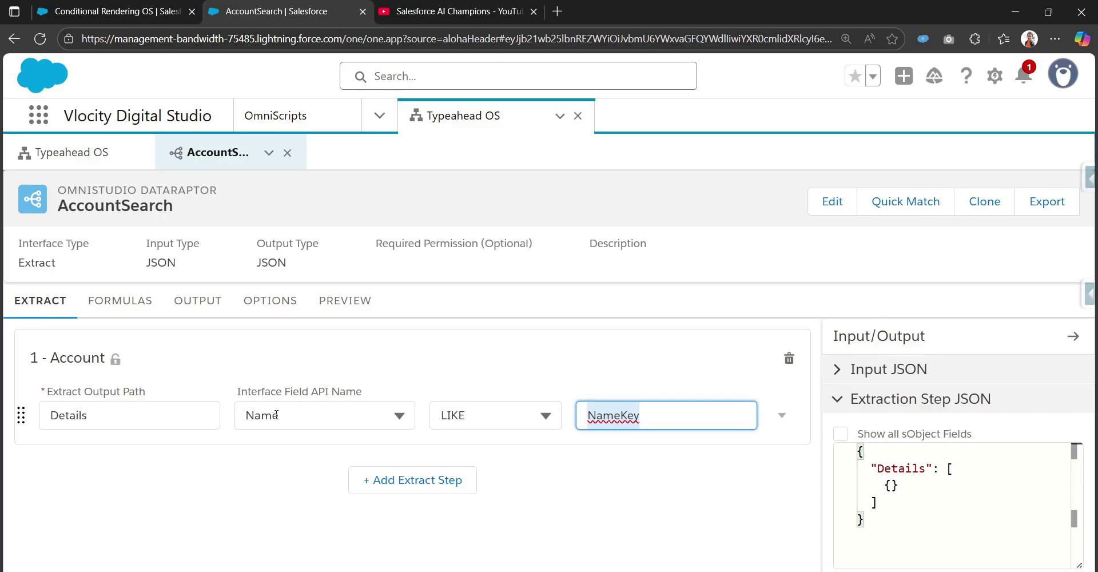
click(181, 312)
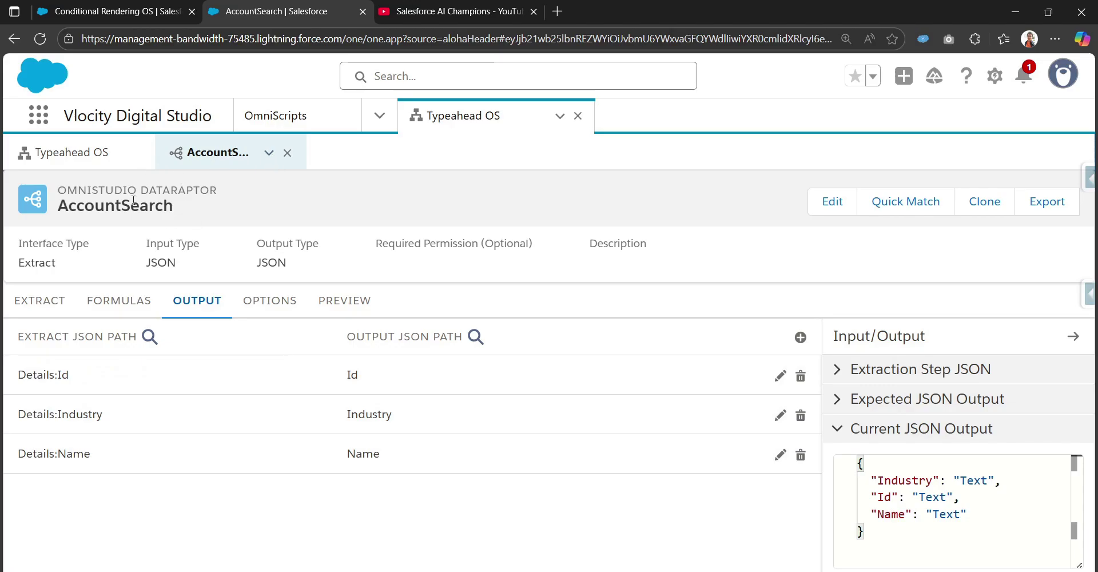
- Go back to the Typeahead OS design and add a Radio input above the account search typeahead block in Step1
click(103, 149)
scroll(418, 399, down, 1)
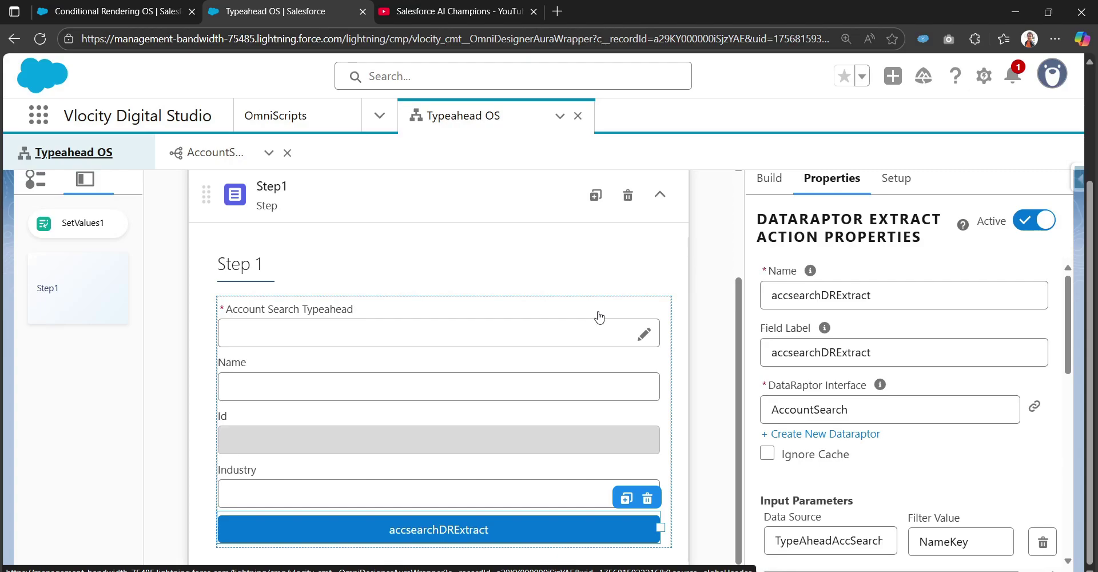
click(573, 310)
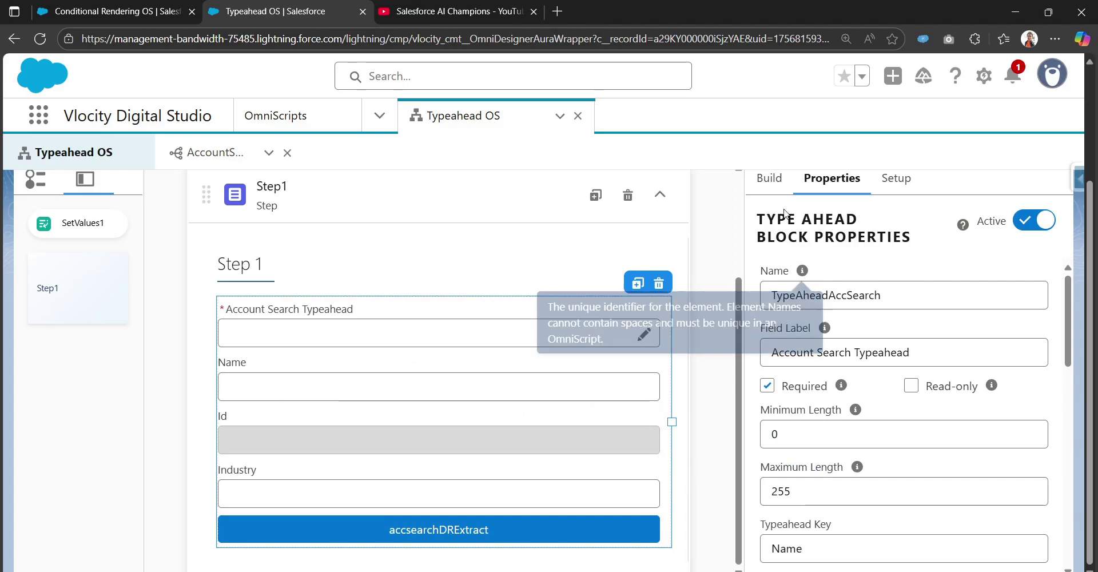
click(779, 181)
click(814, 222)
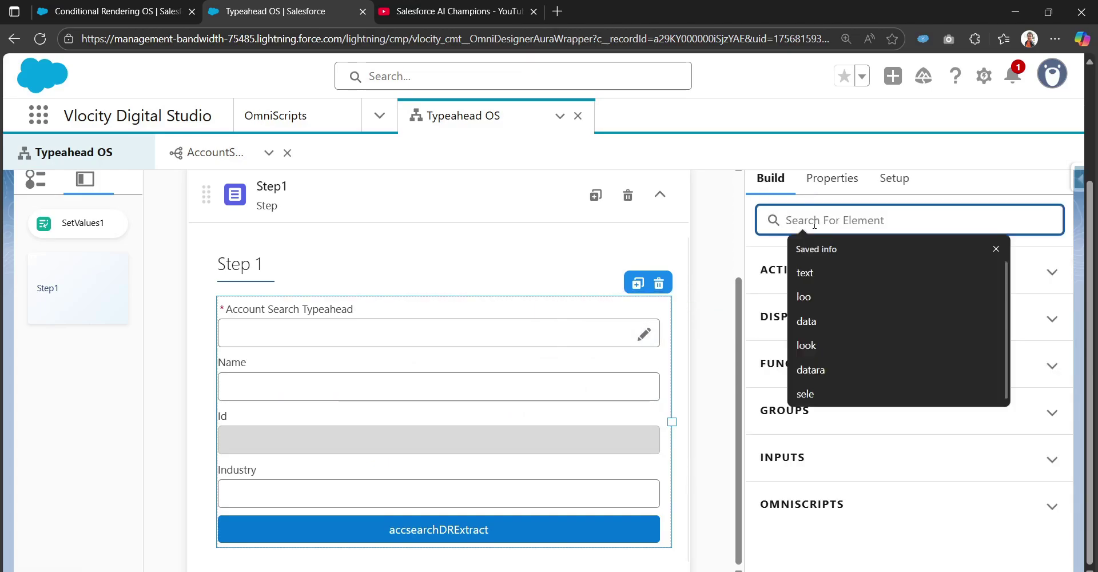
text(radi)
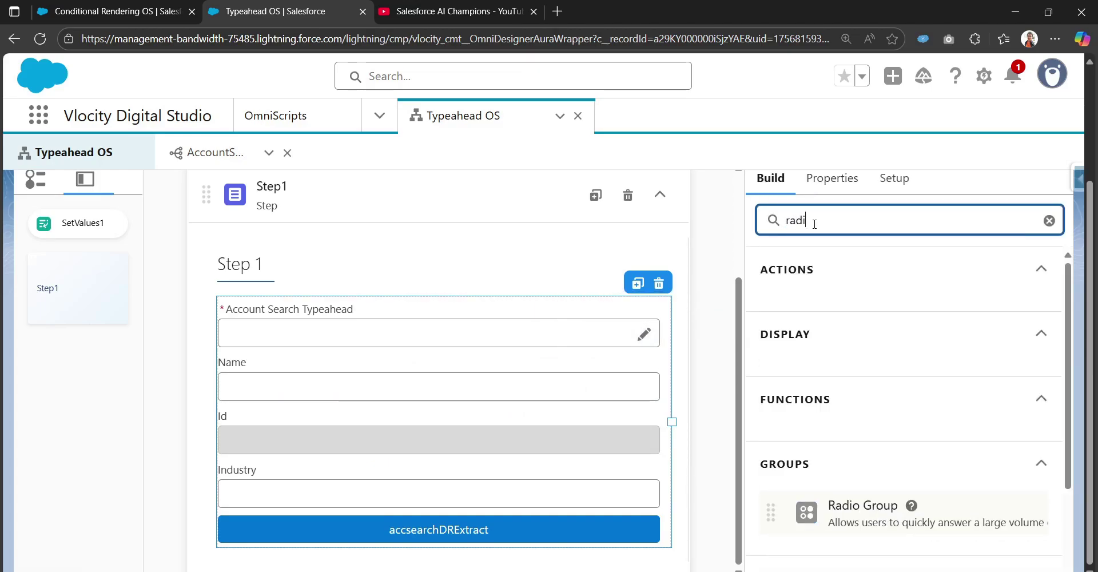
scroll(852, 458, down, 2)
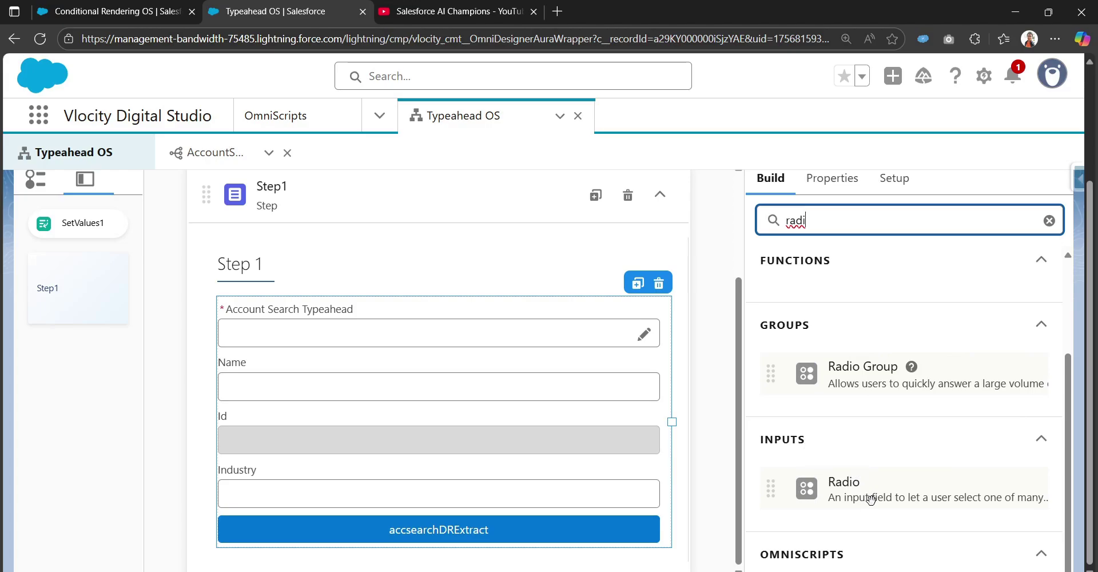
drag(869, 499, 392, 298)
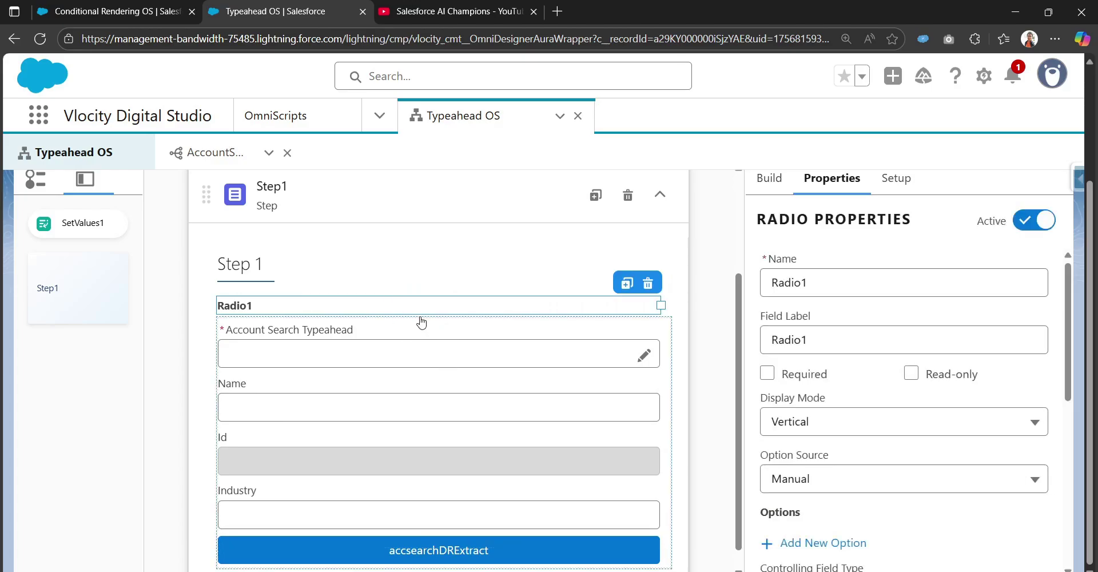
- Name the new radio element SearchAccount and set its field label to Search
double_click(832, 281)
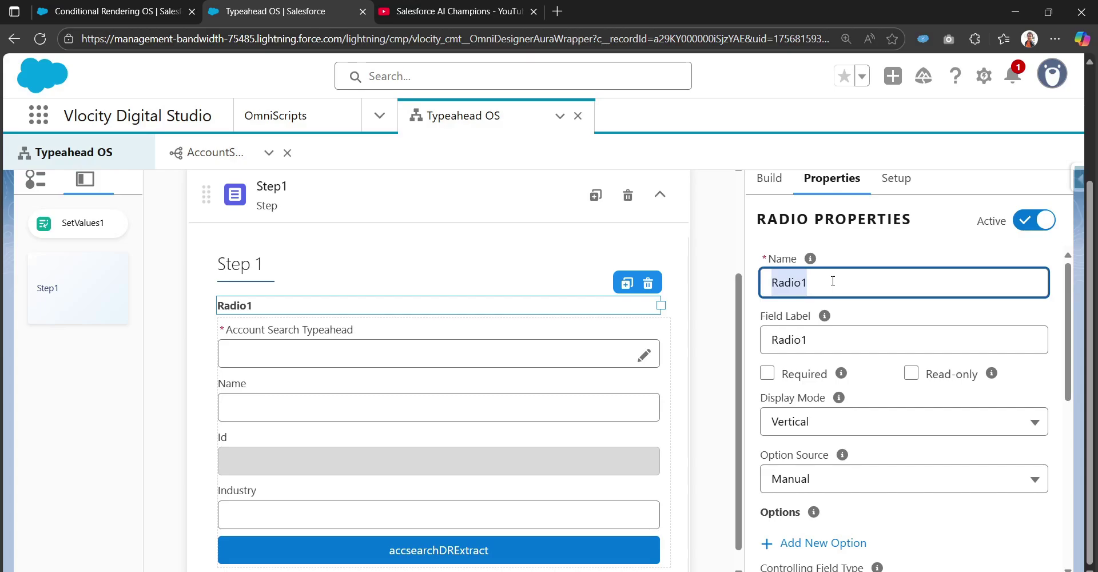
mouse_move(811, 262)
text(Sear)
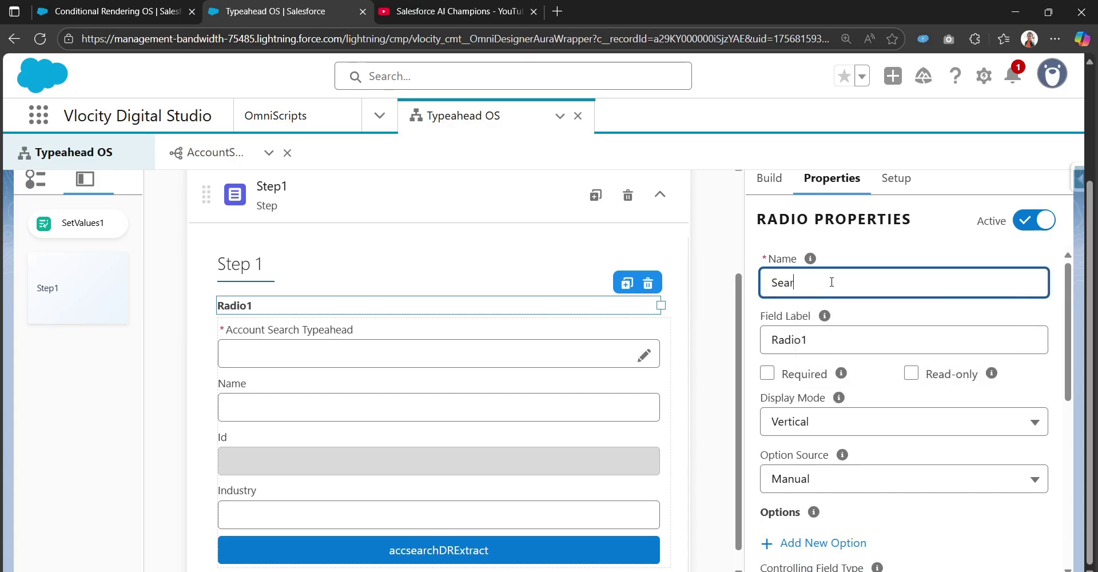
text(chAccount)
key(Tab)
key(Tab)
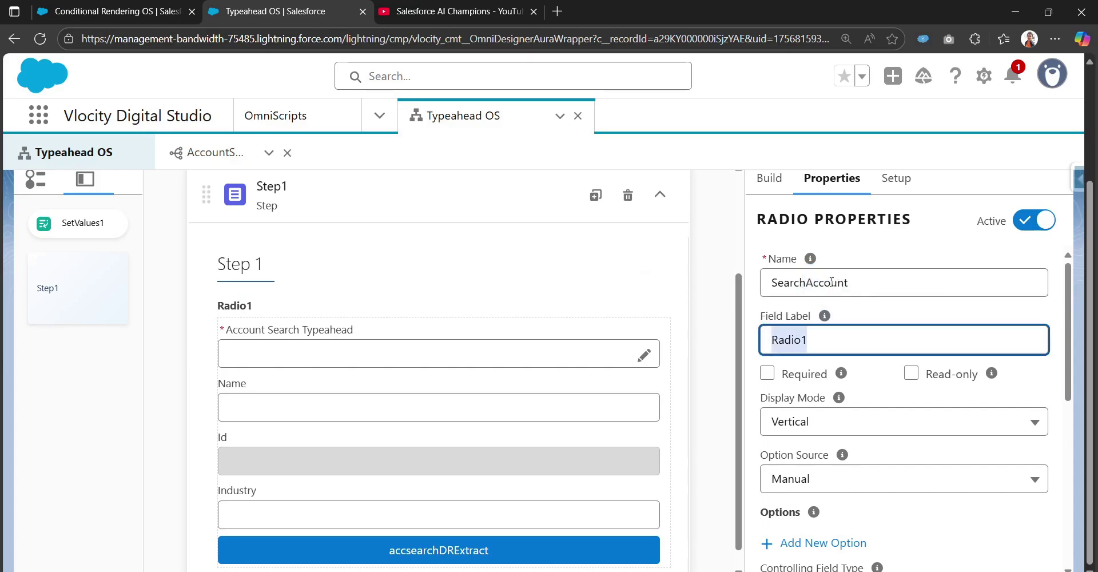
text(Searc)
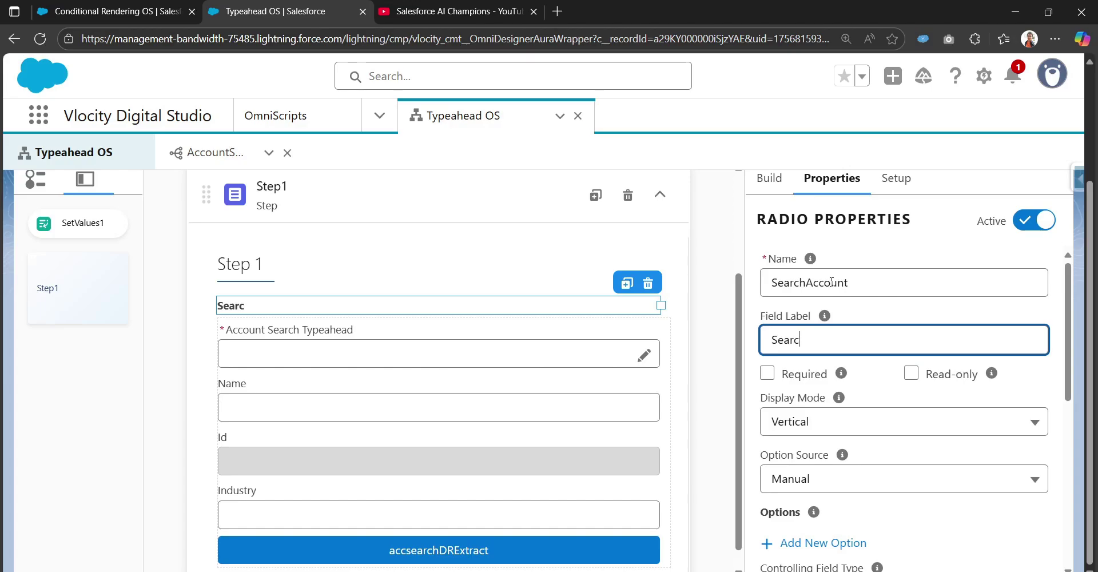
text(h)
- Rename the radio element to selectBelow
click(806, 282)
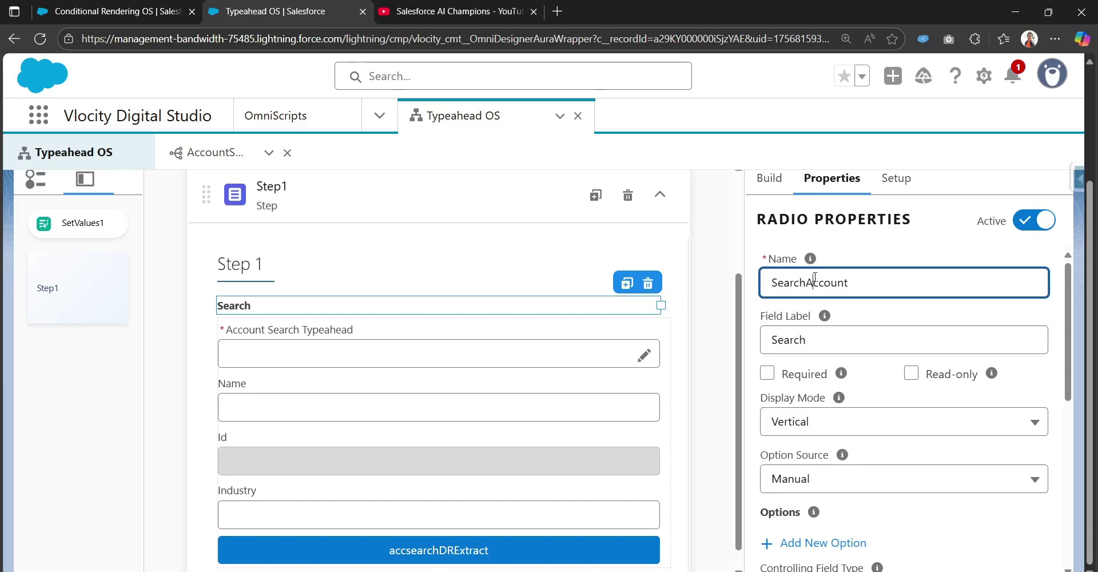
key(ctrl+a)
text(sel)
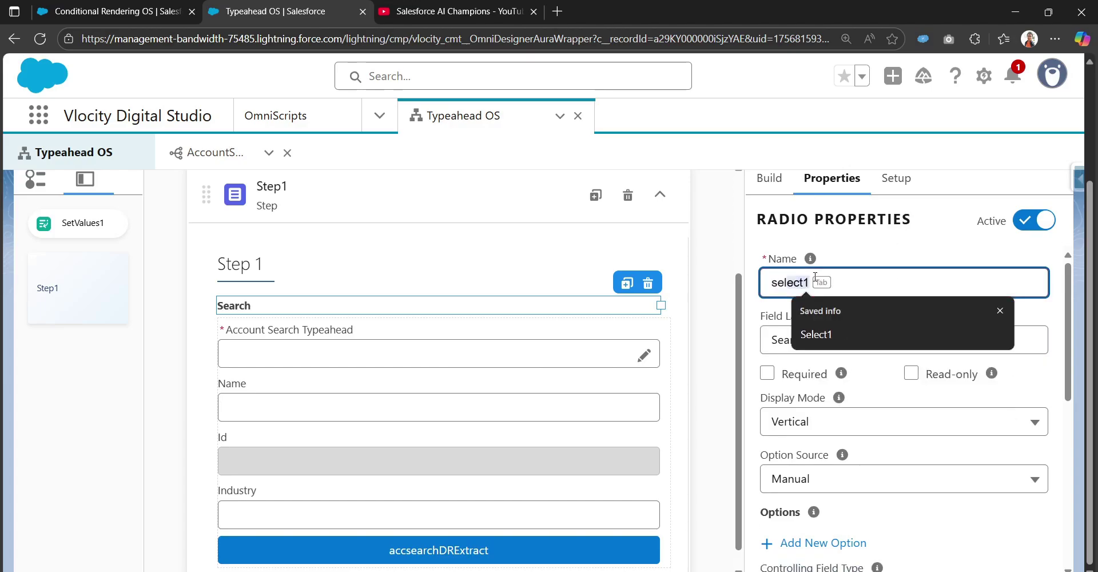
text(ect1)
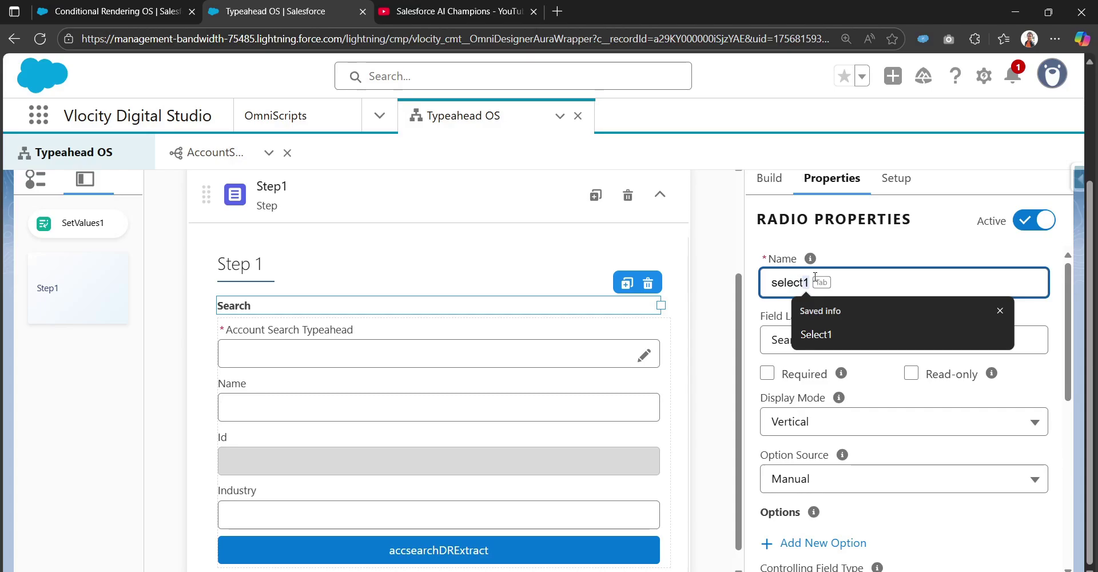
key(BackSpace)
text(Below)
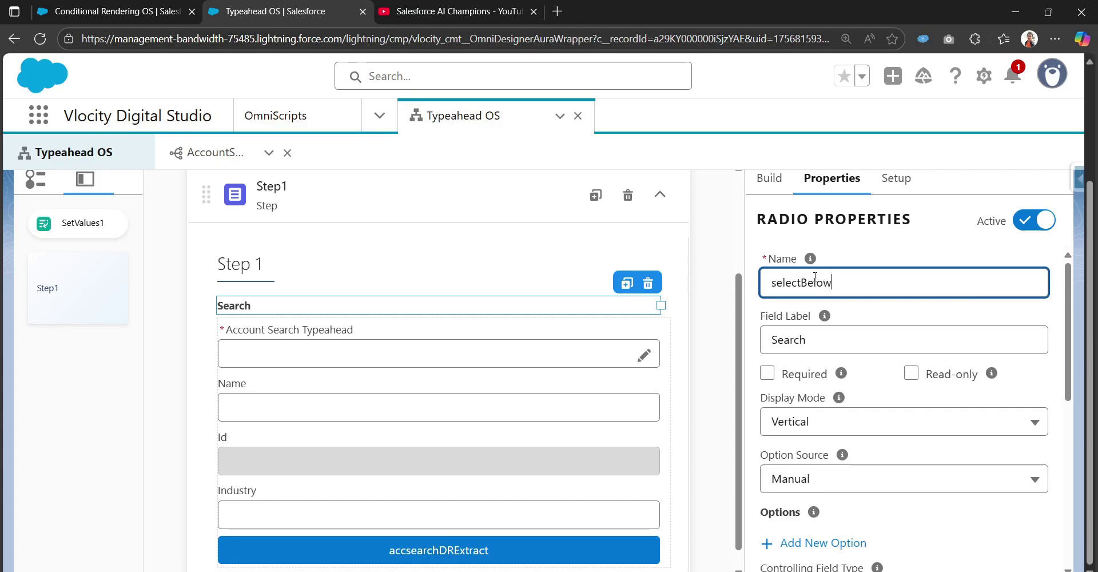
key(Tab)
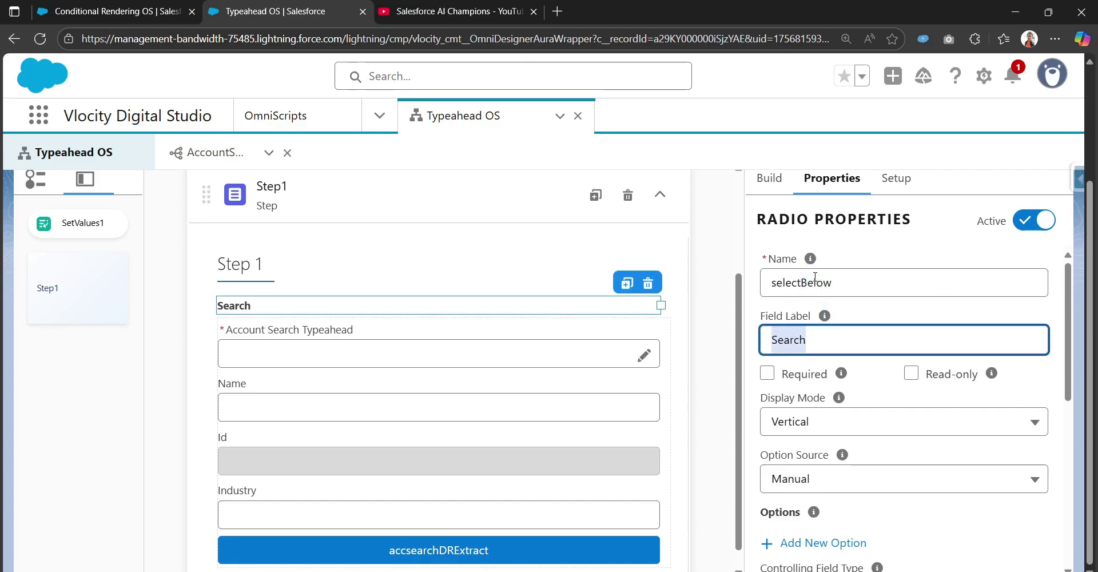
- Set the radio element's field label to Select Below
click(819, 337)
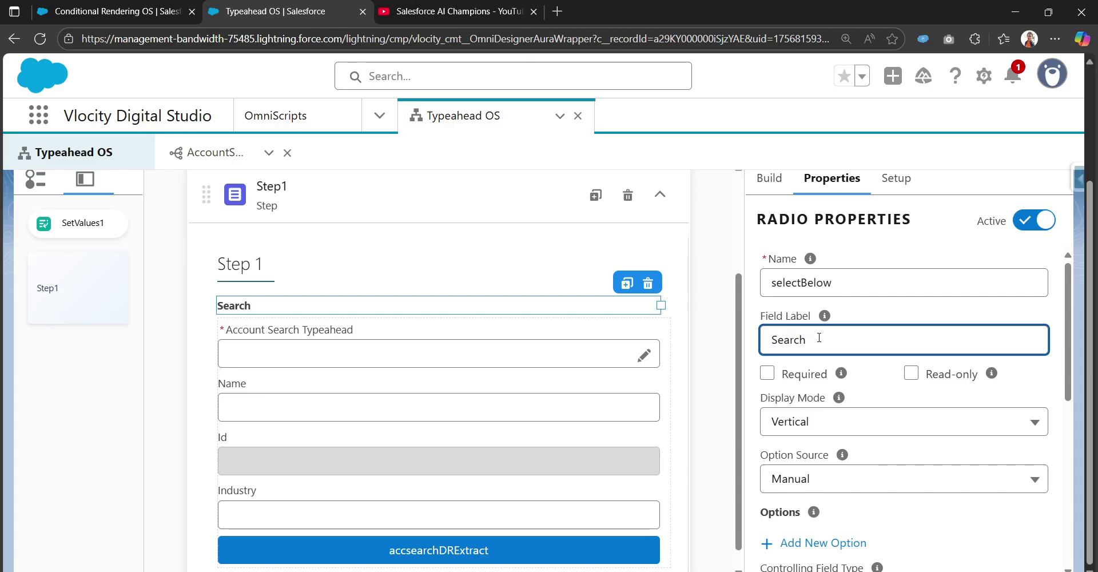
key(ctrl+a)
text(Select)
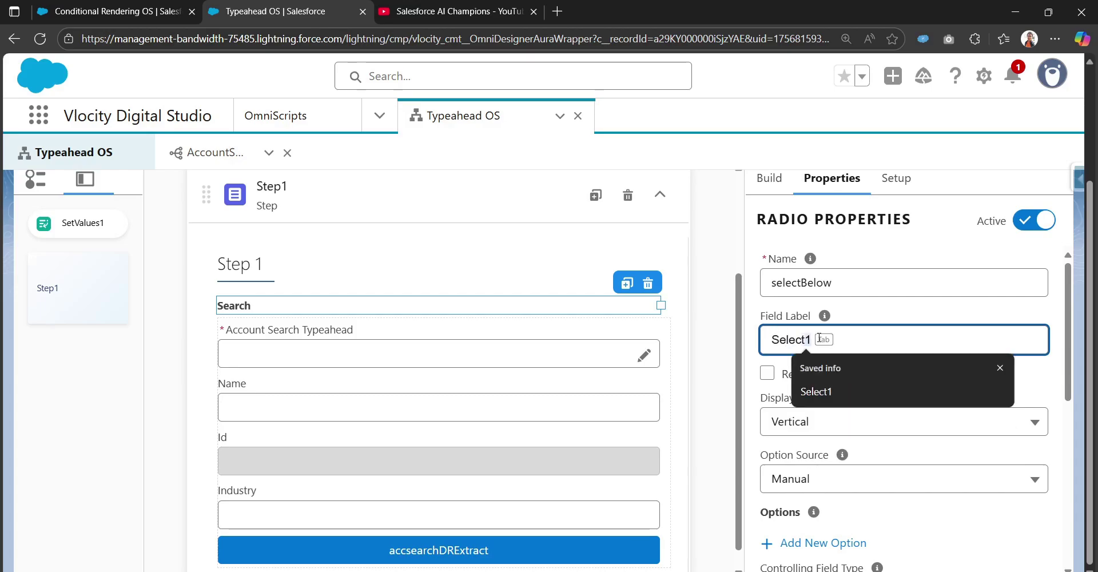
text( Below)
key(BackSpace)
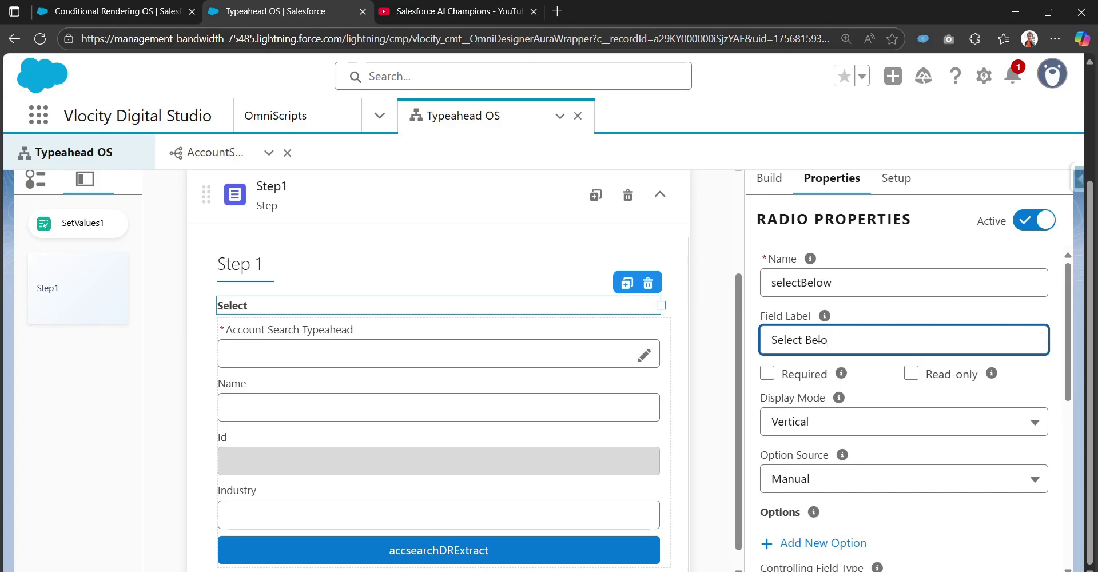
text(w)
click(848, 258)
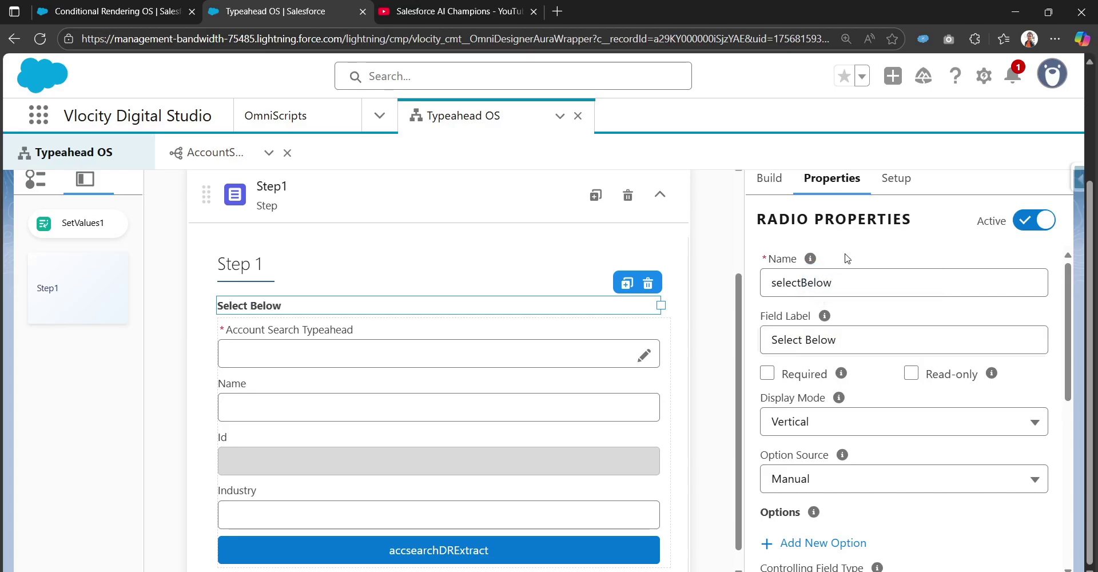
- Make the Select Below radio element required
scroll(855, 367, down, 2)
scroll(869, 366, up, 1)
scroll(874, 366, up, 1)
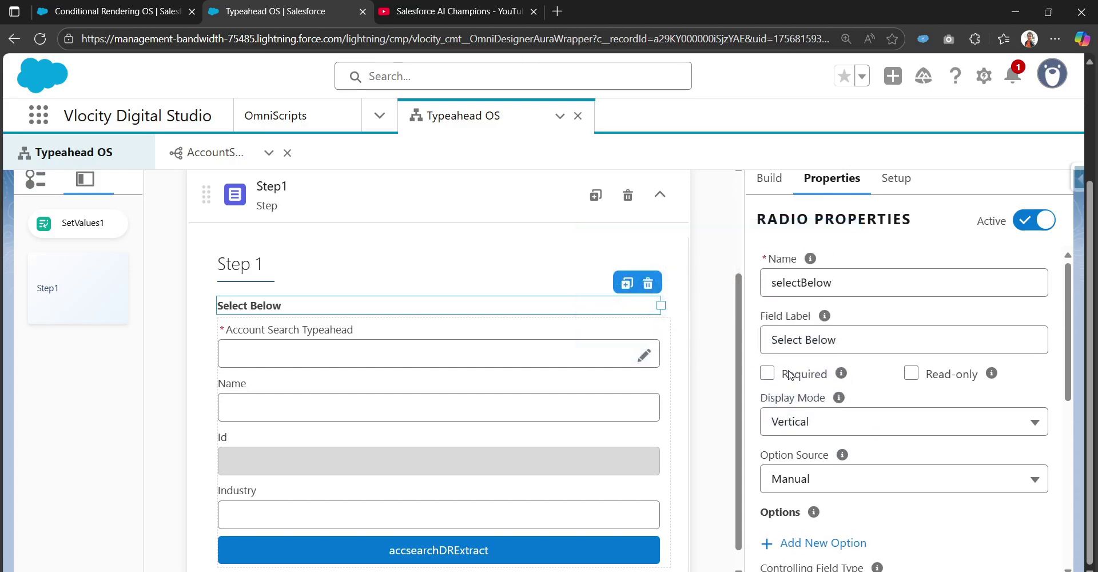
click(767, 374)
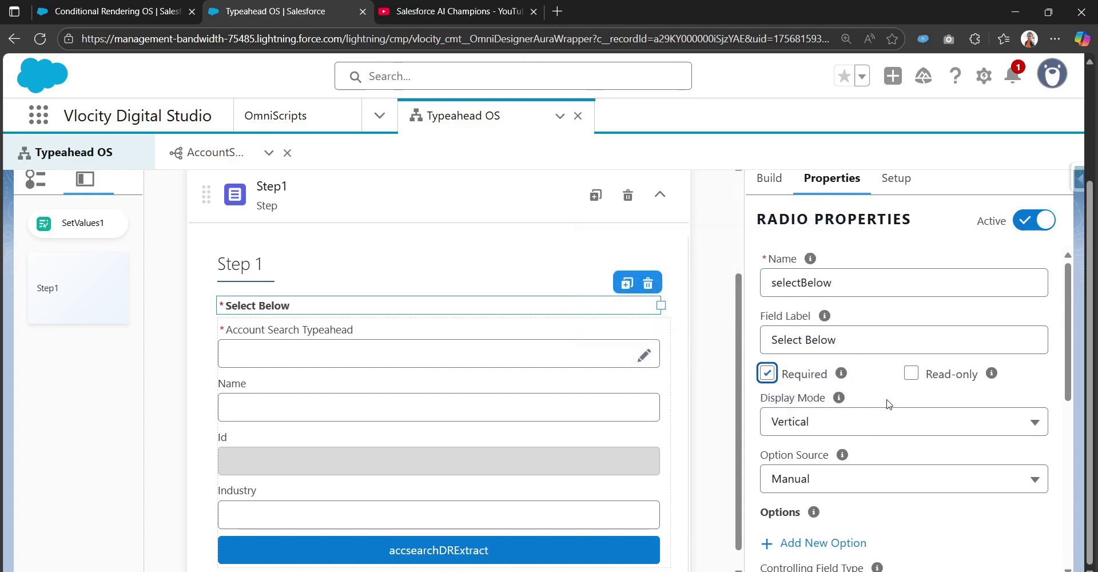
- Try the Horizontal, Image and Button Group display modes on the radio element and return it to Vertical
click(890, 428)
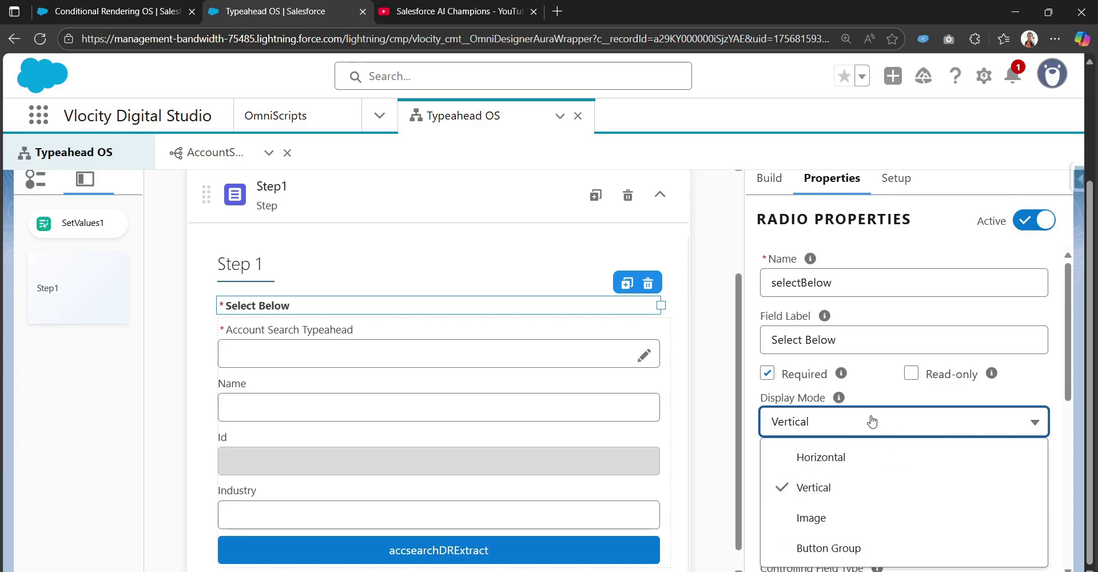
click(847, 458)
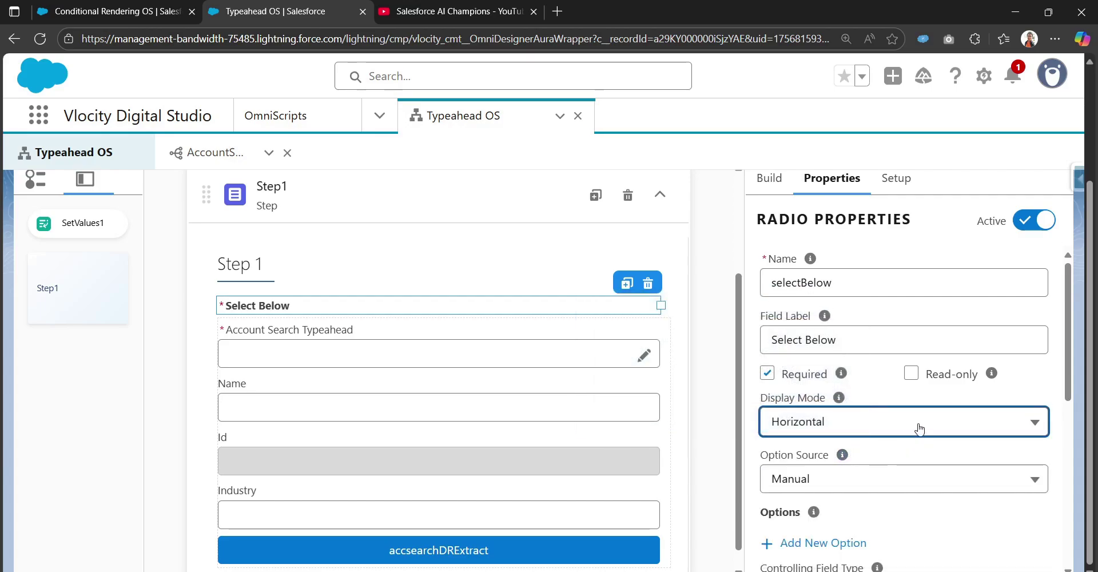
click(861, 428)
click(848, 518)
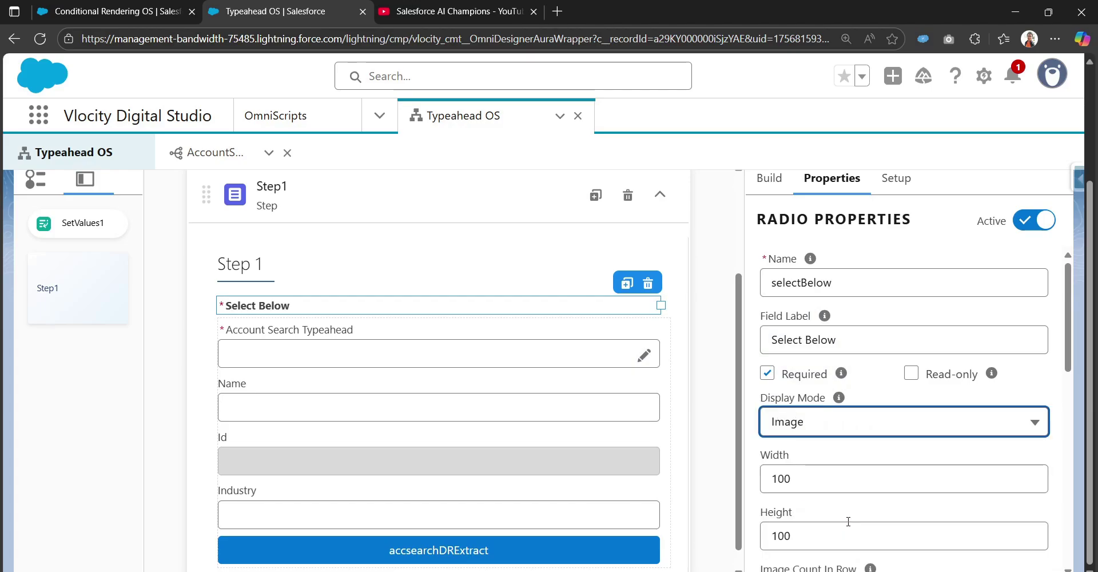
click(867, 423)
scroll(809, 437, down, 3)
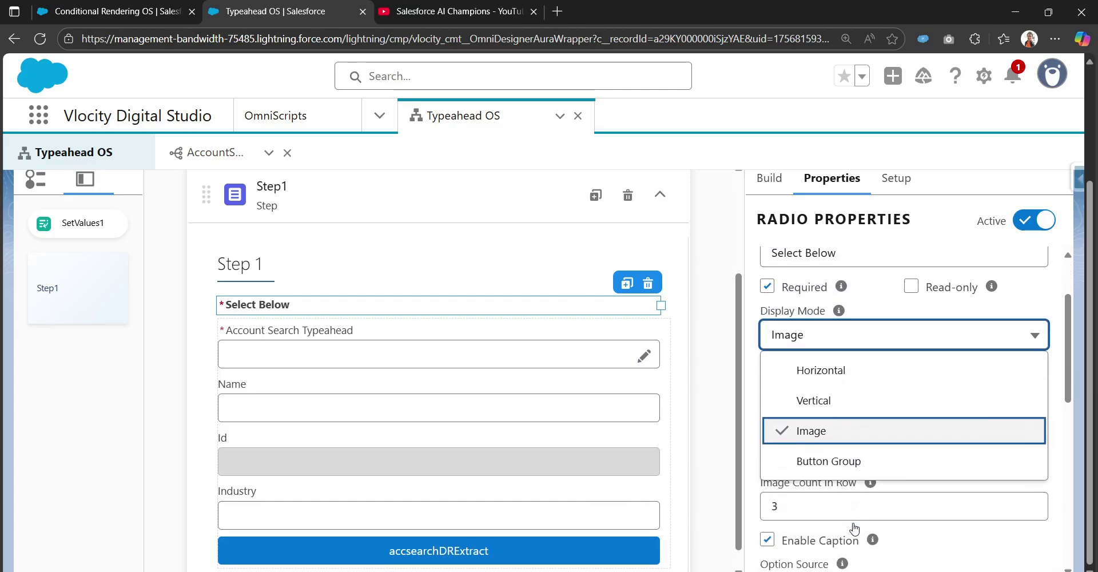
click(828, 405)
scroll(834, 411, up, 3)
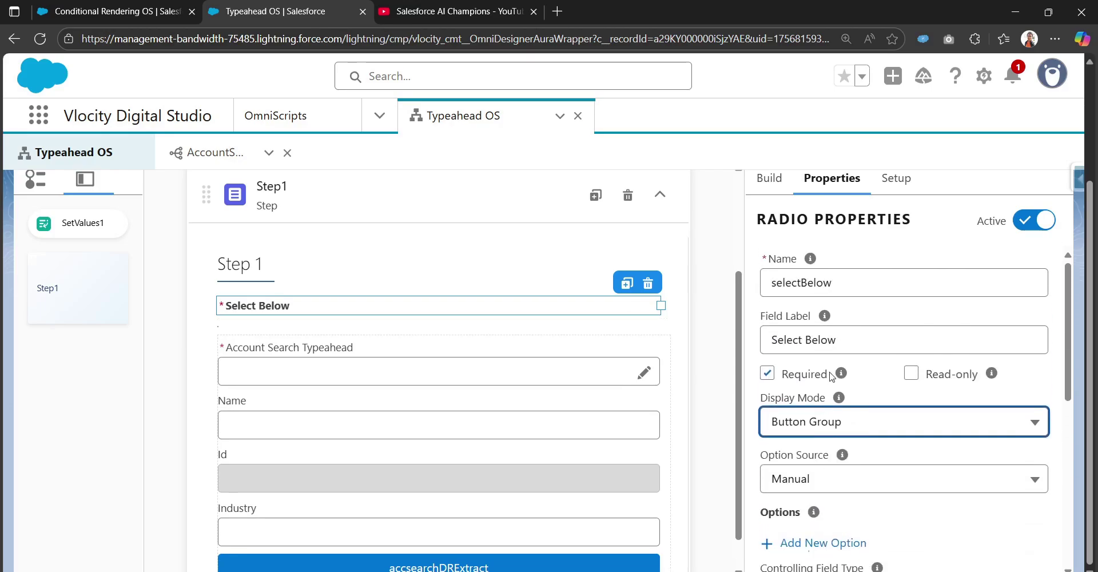
click(860, 426)
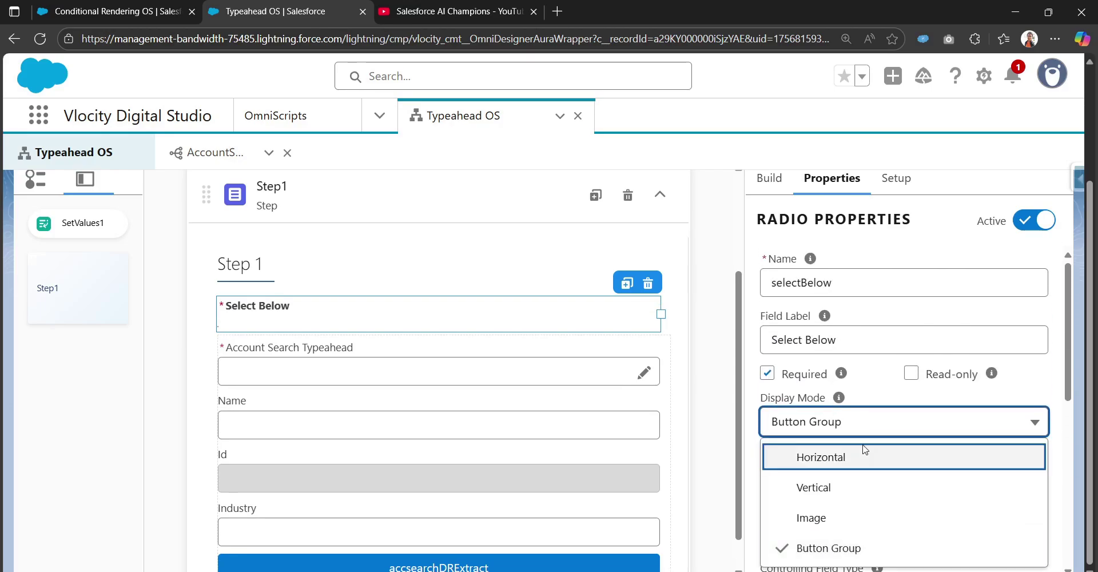
click(861, 484)
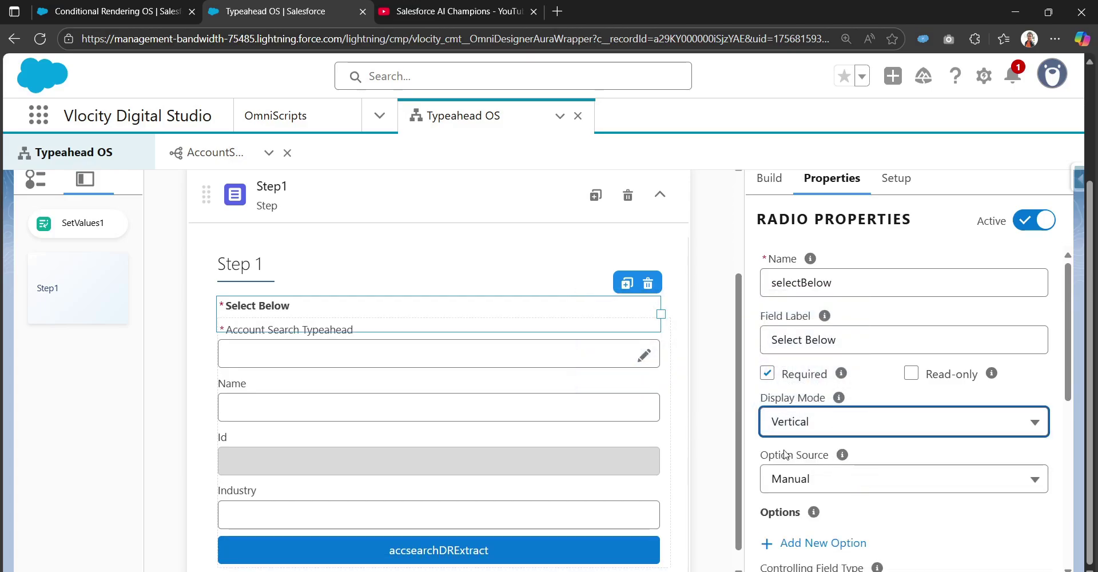
- Examine the radio element's option source choices and the blank form for a new option
scroll(769, 480, down, 3)
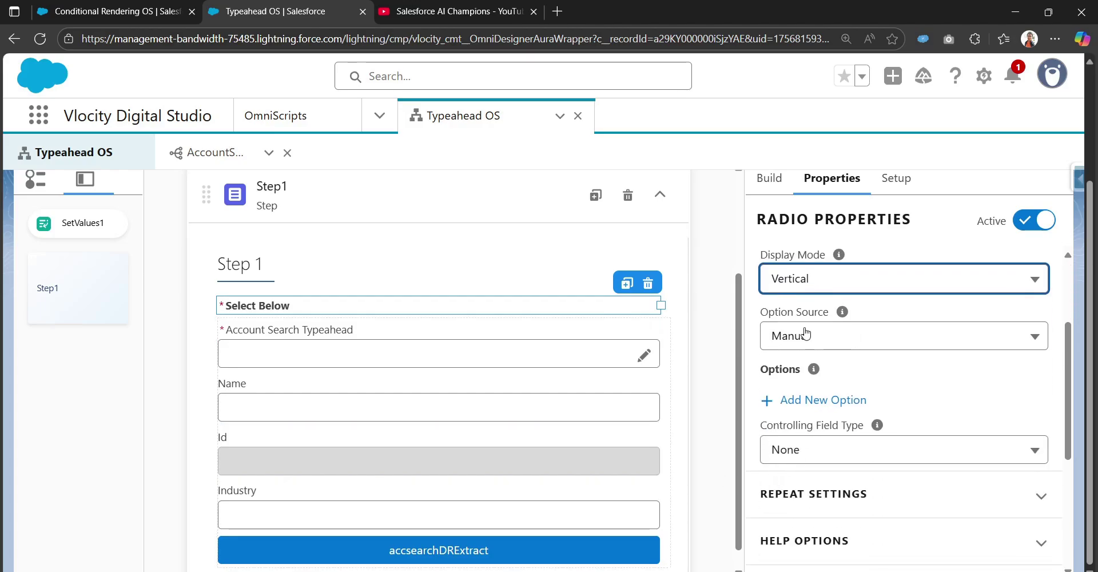
click(825, 338)
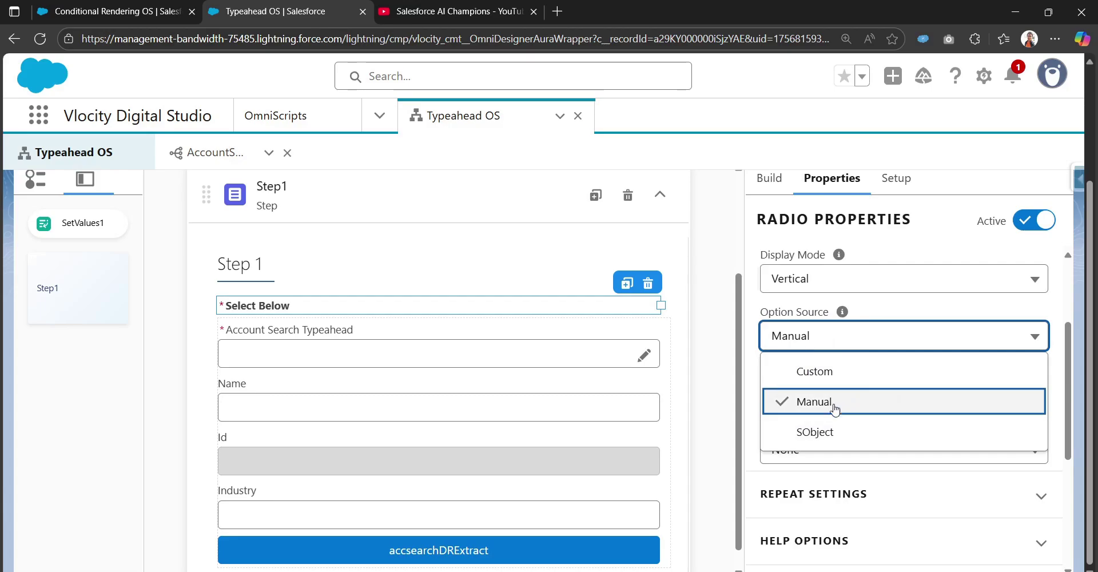
click(756, 360)
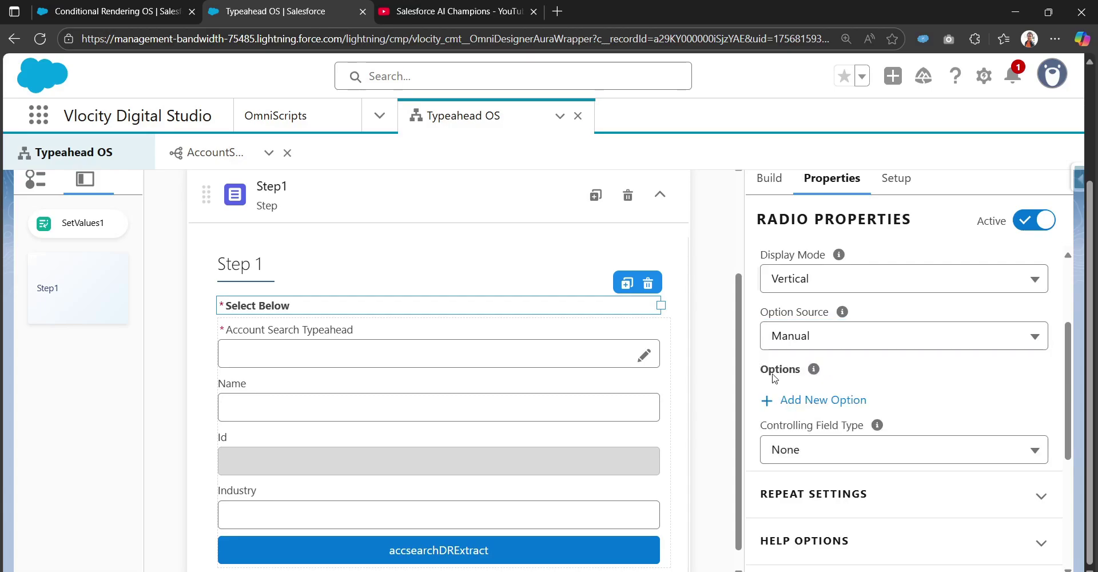
click(814, 406)
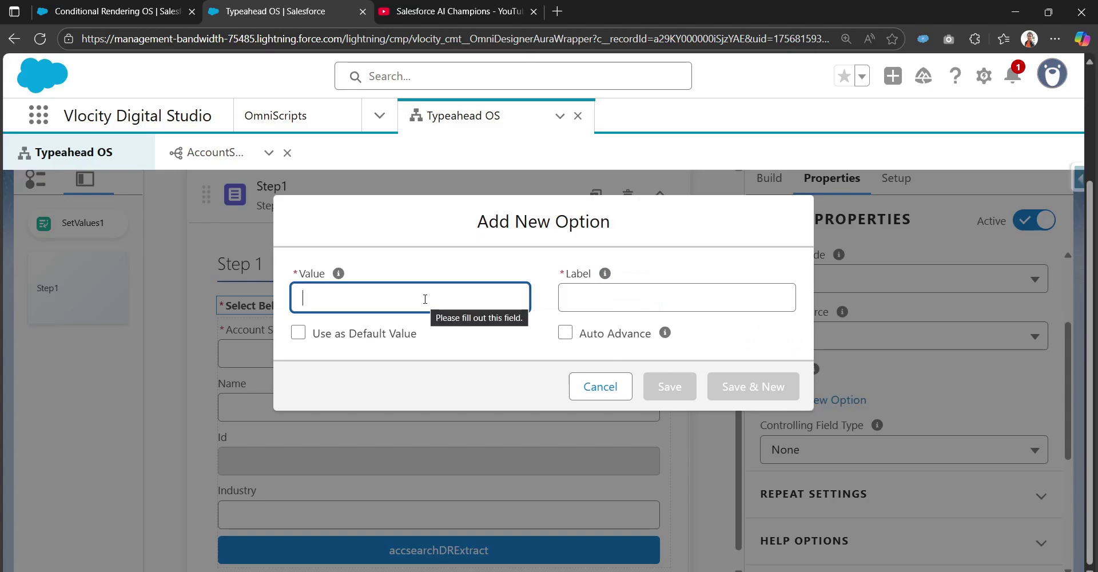
click(599, 386)
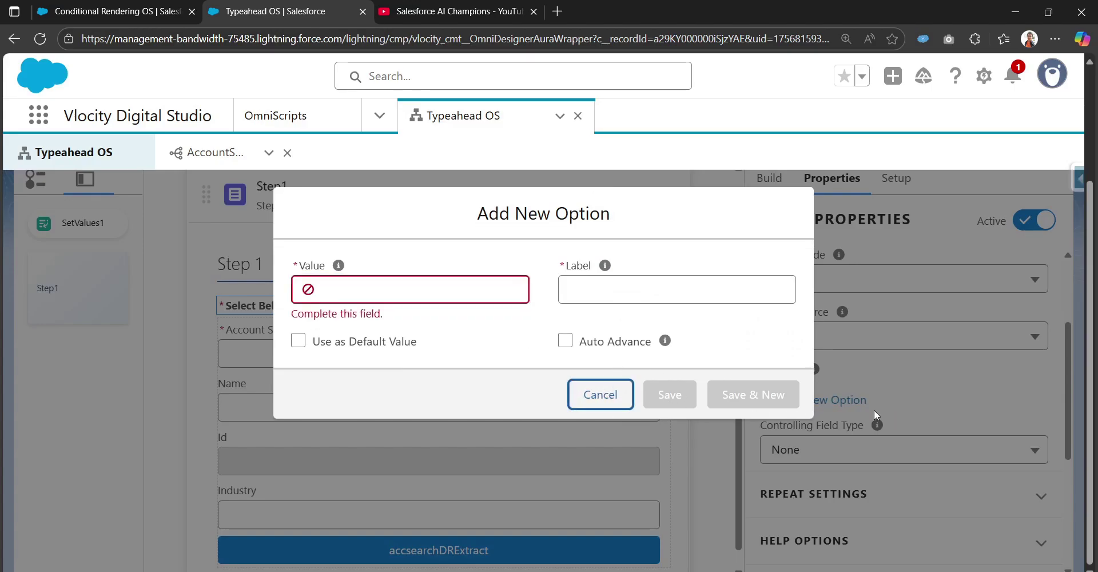
click(600, 396)
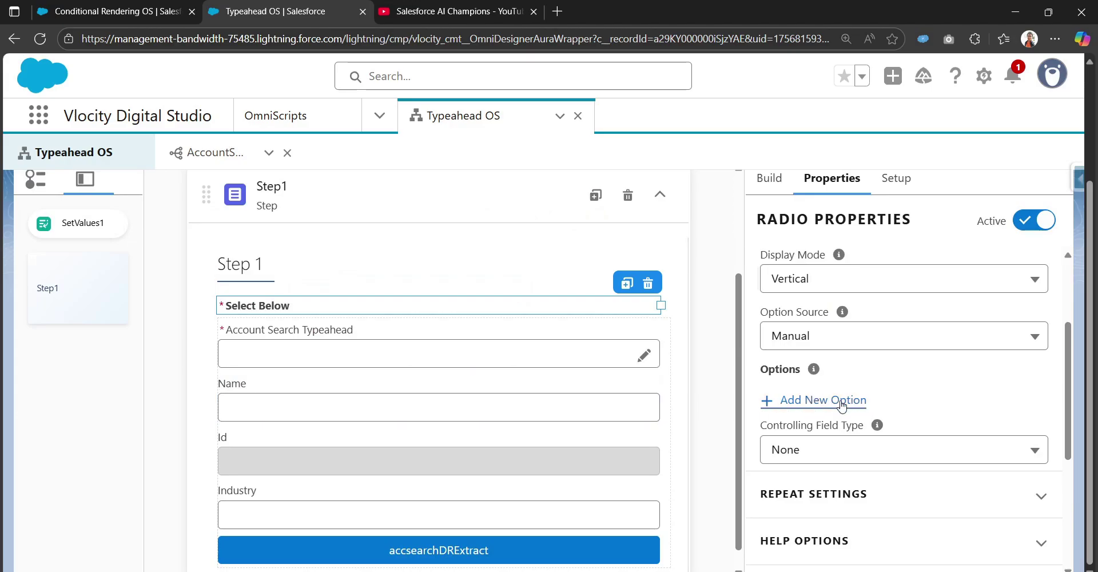
- Add a manual option to the radio element with Search an Account as both its value and label
click(826, 403)
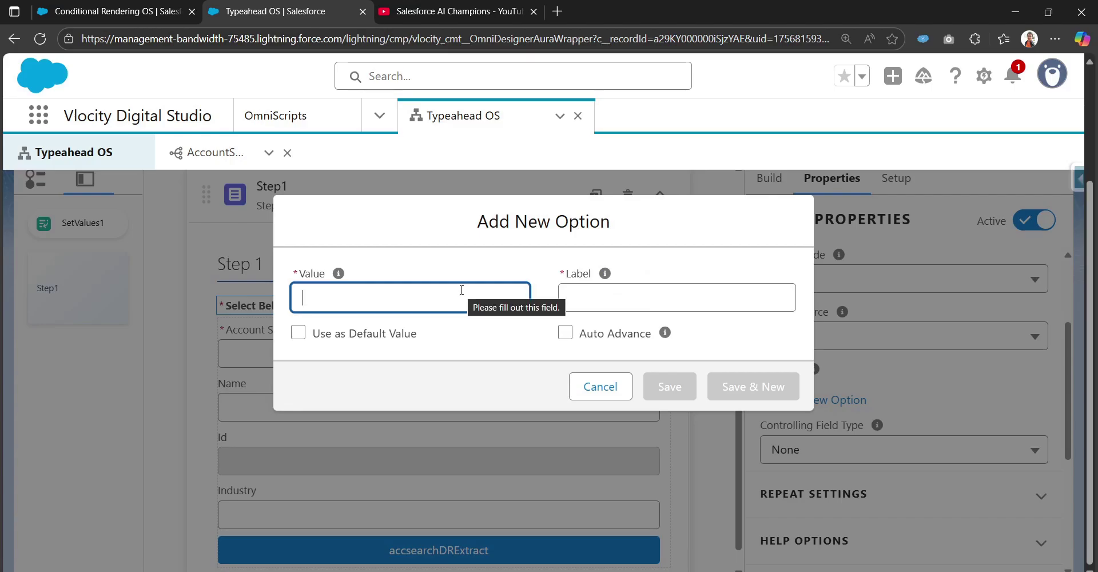
text(S)
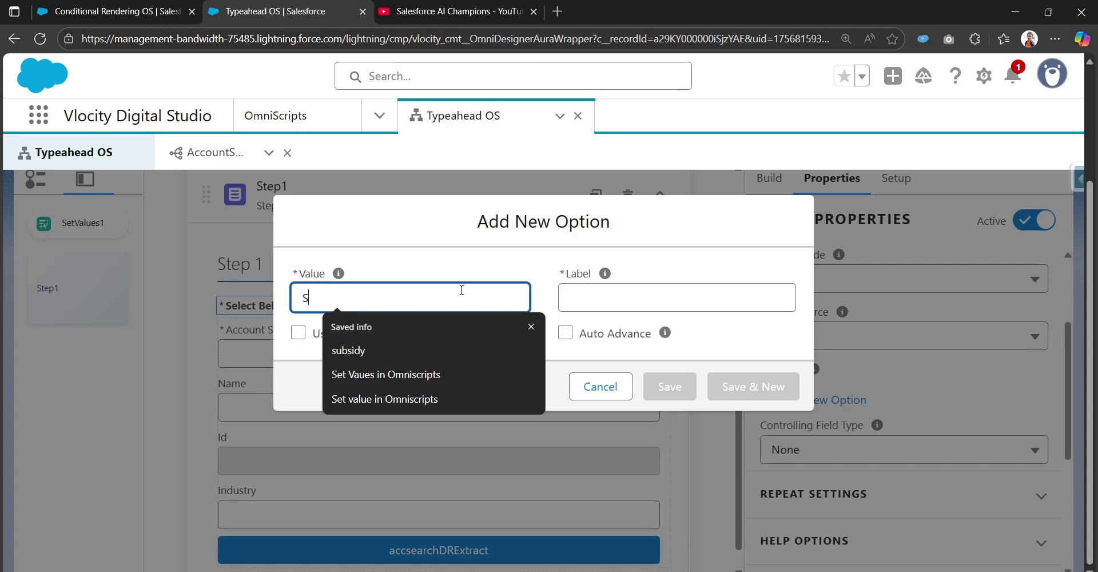
text(earch an)
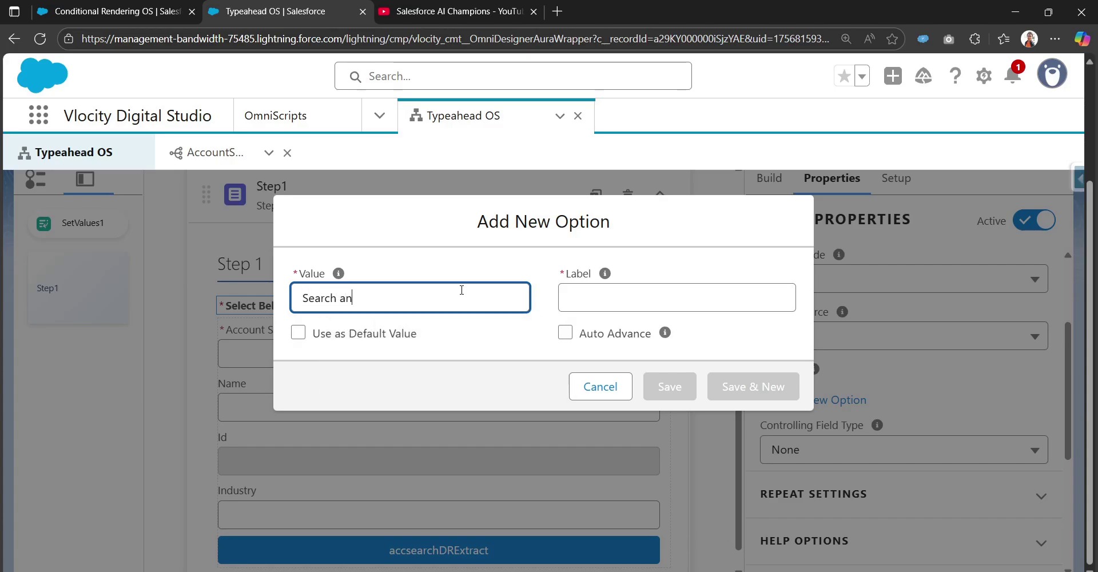
text( Account)
key(ctrl+a)
key(ctrl+c)
key(Tab)
key(Tab)
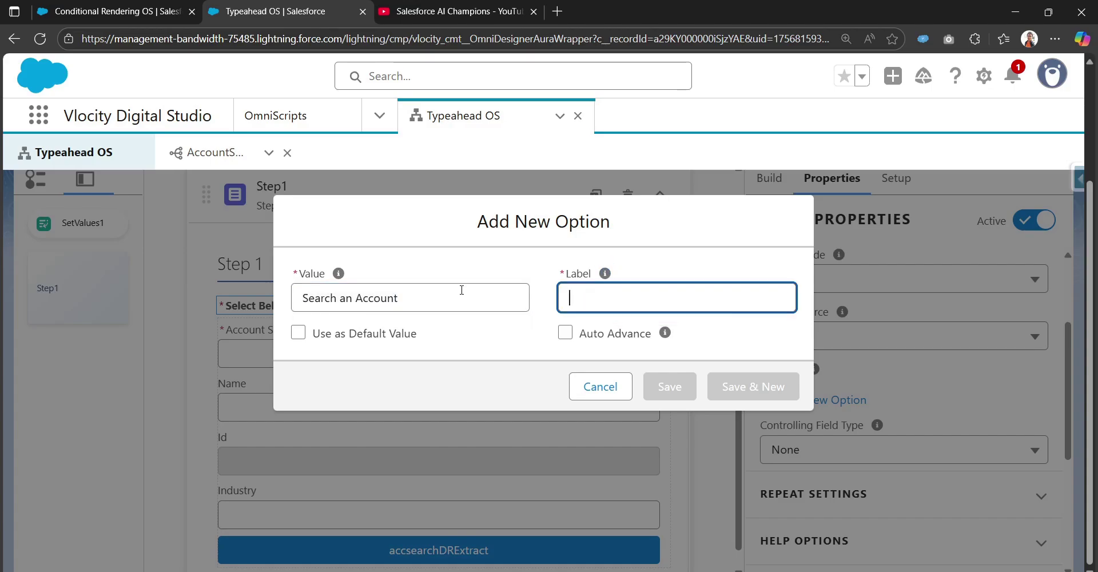
key(ctrl+v)
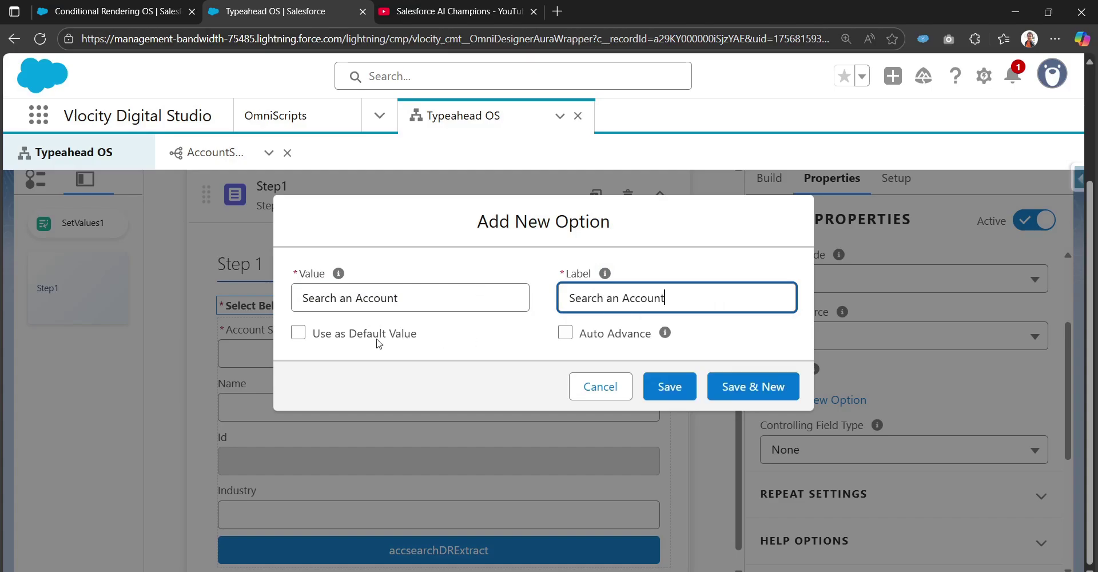
click(690, 392)
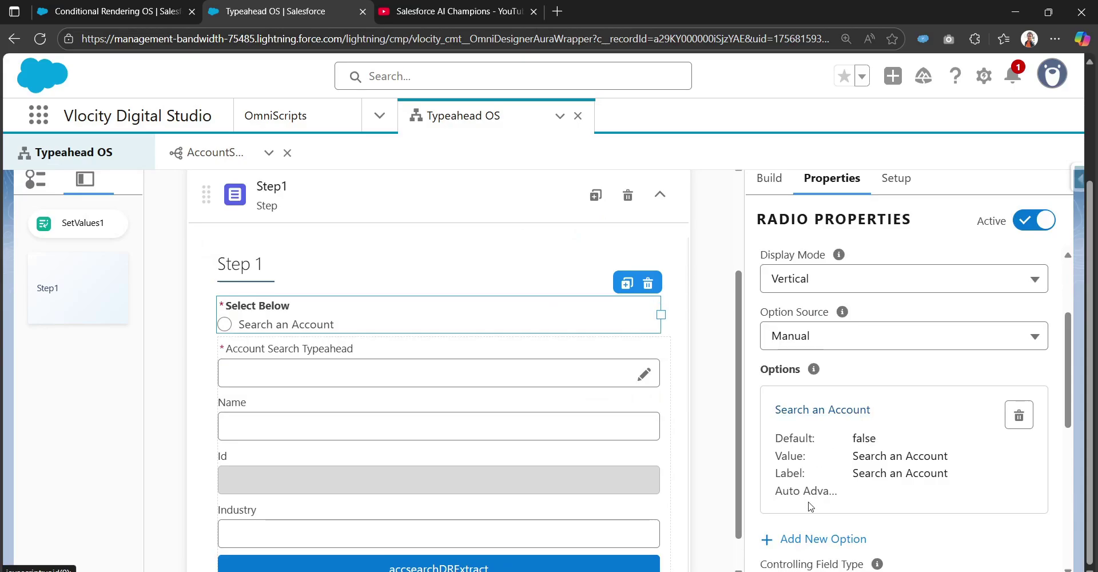
- Add a second manual option to the radio element with Create an Account as both its value and label
click(780, 538)
click(393, 299)
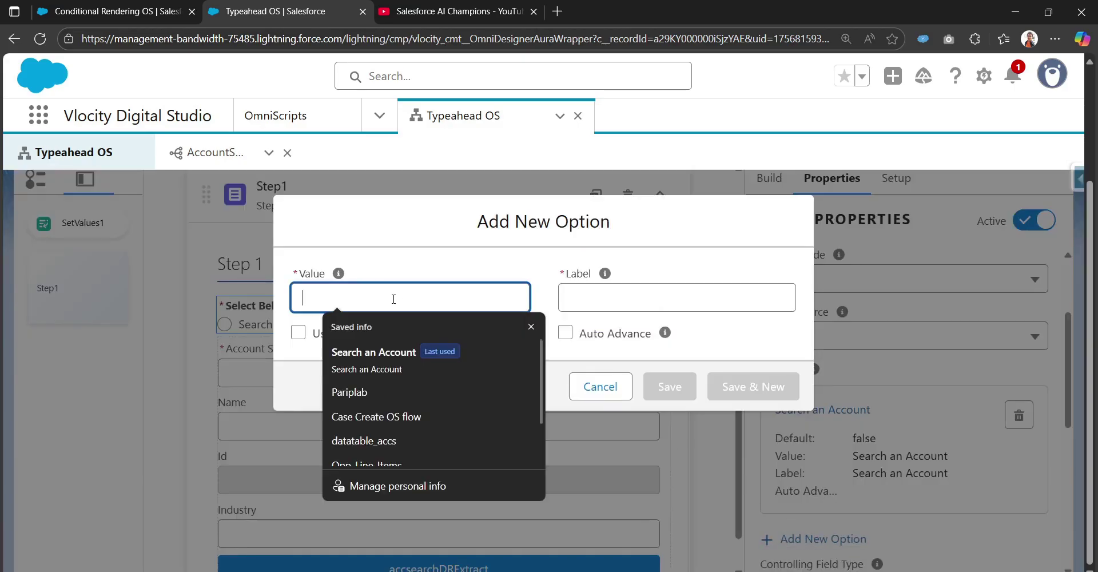
text(Create an )
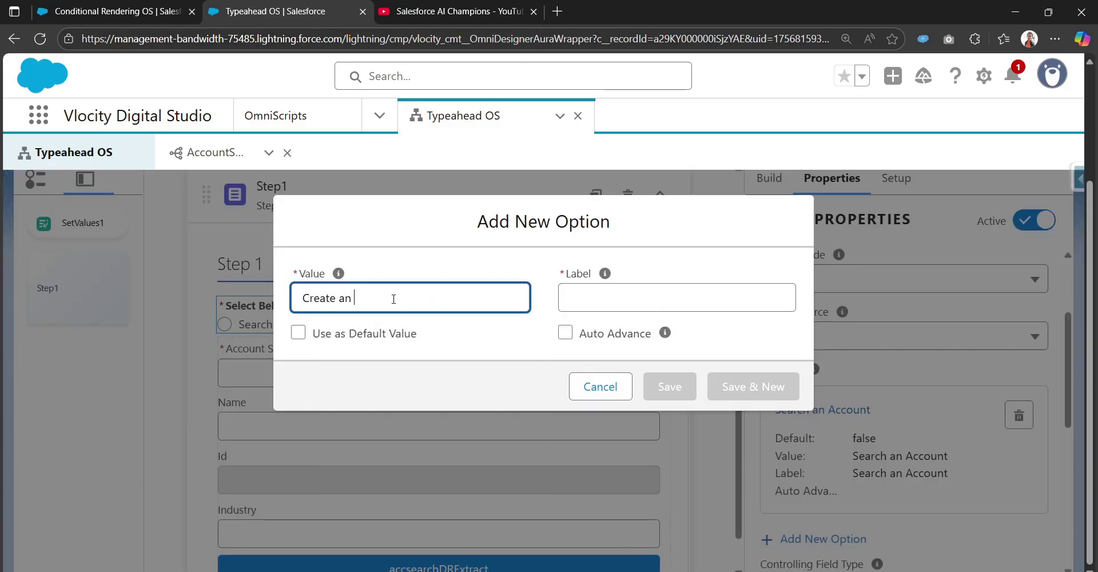
text(Account)
key(Tab)
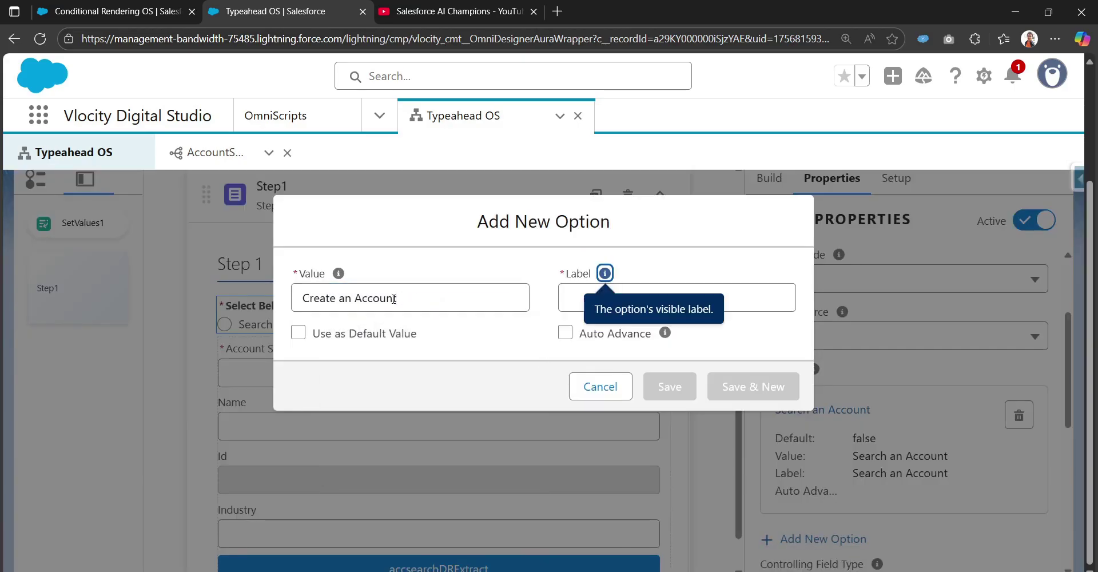
triple_click(397, 299)
key(ctrl+c)
key(Tab)
key(Tab)
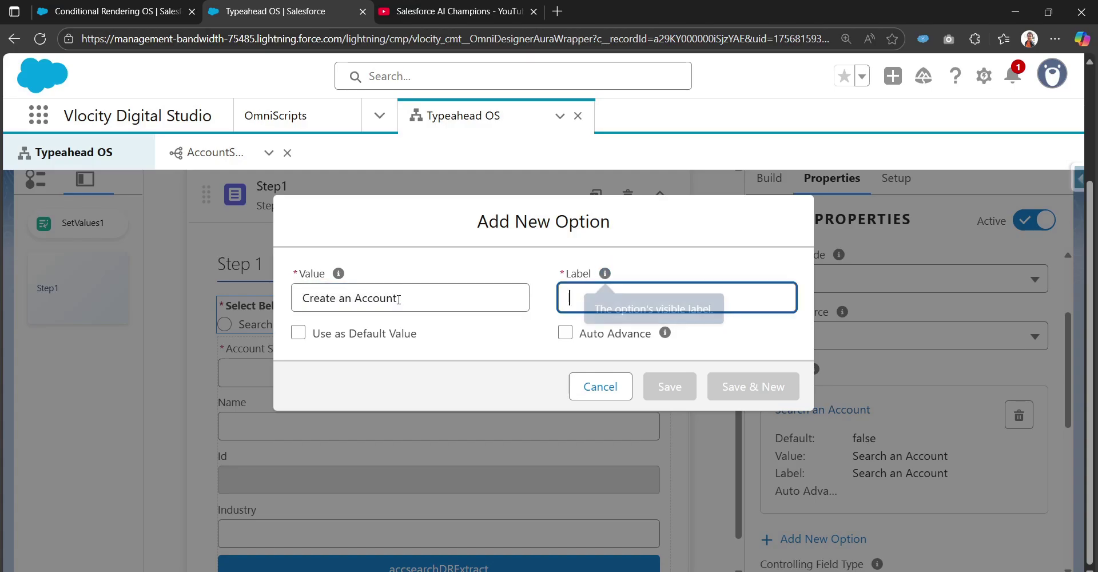
key(ctrl+v)
click(506, 375)
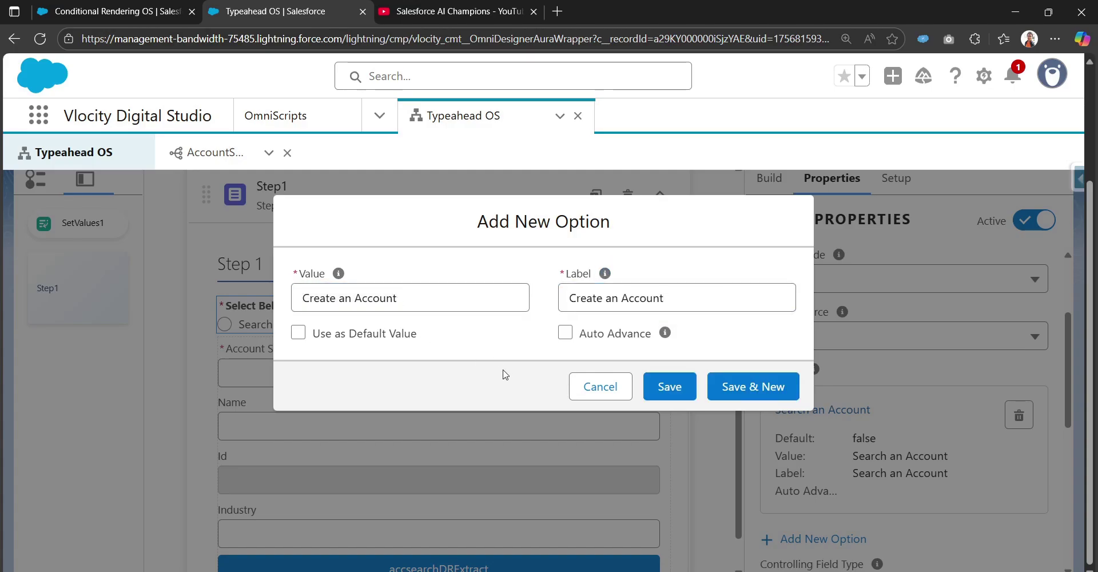
click(688, 388)
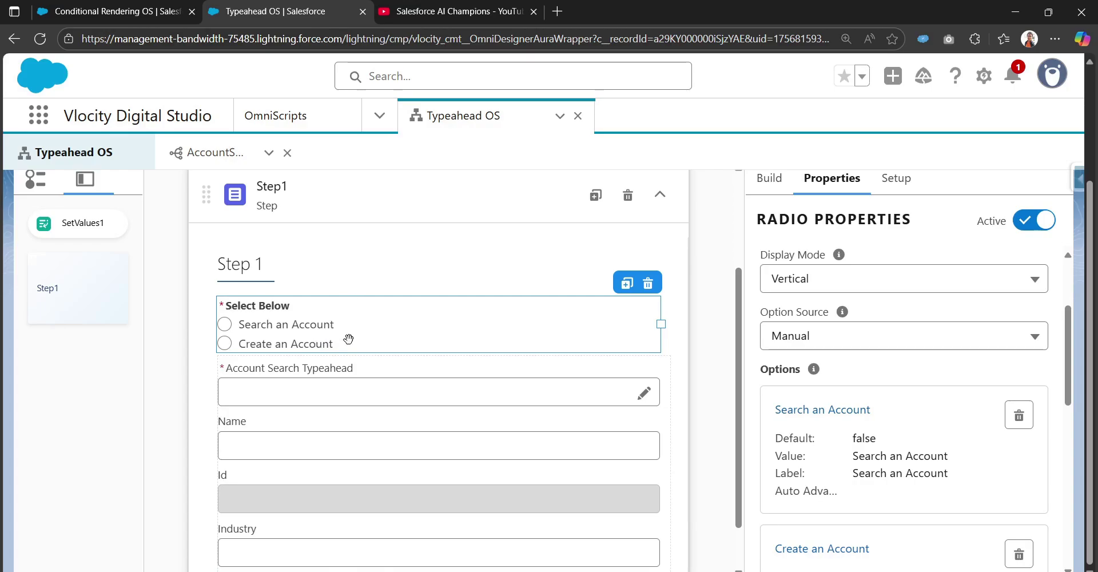
- Examine the typeahead block's properties and the radio element's options and Controlling Field Type choices
scroll(348, 342, down, 1)
click(572, 318)
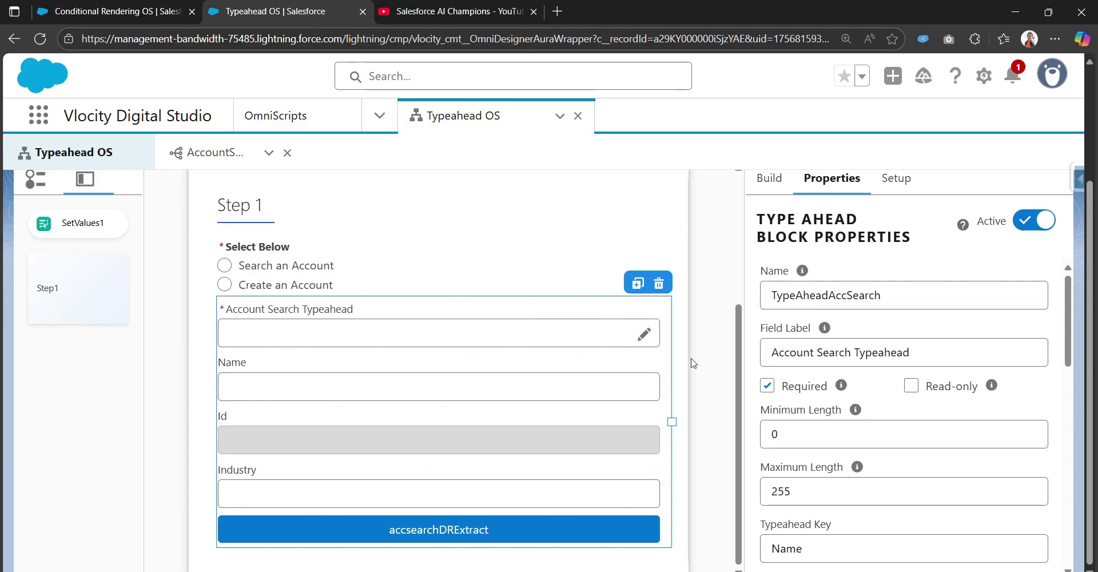
scroll(772, 402, down, 2)
scroll(772, 406, down, 10)
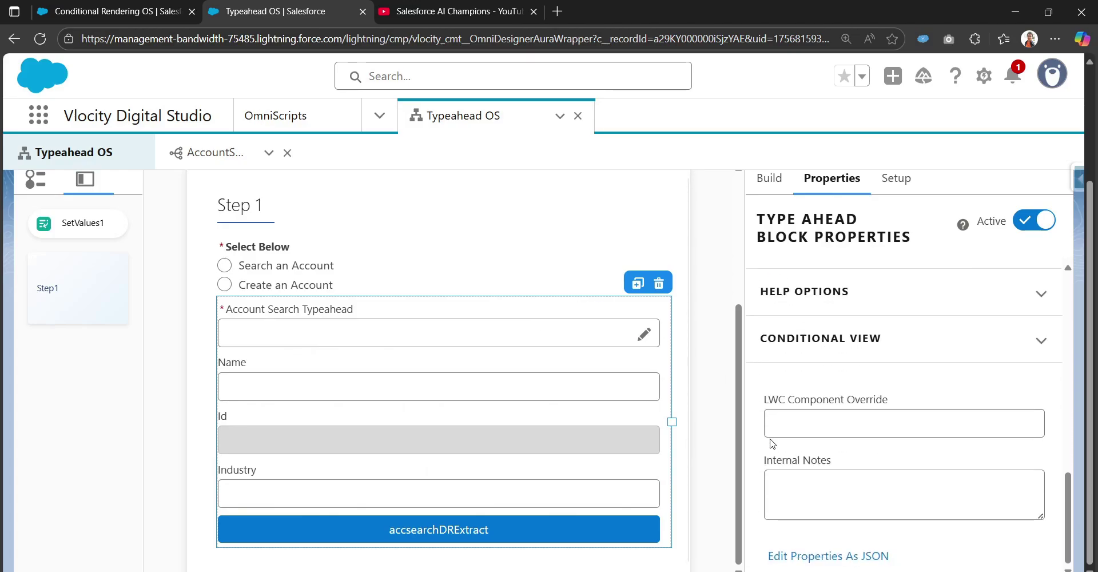
scroll(785, 419, up, 12)
click(402, 275)
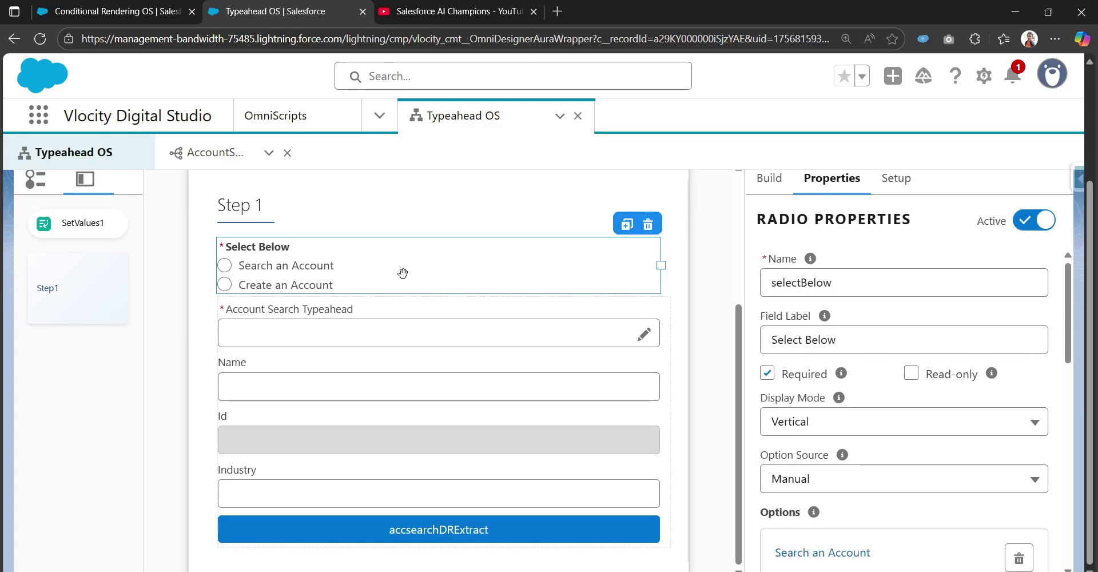
scroll(821, 421, down, 7)
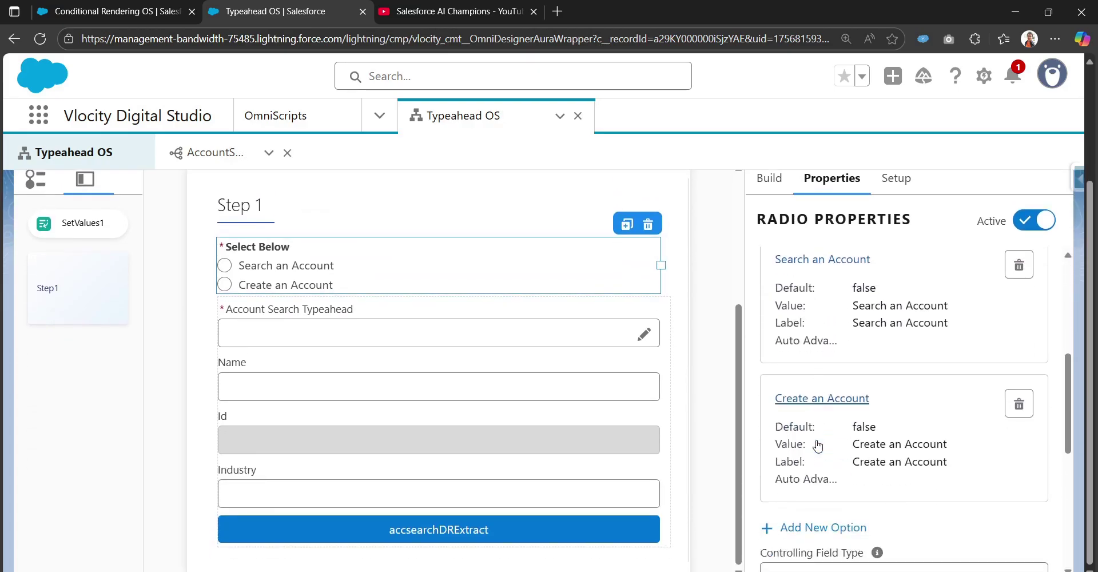
mouse_move(885, 286)
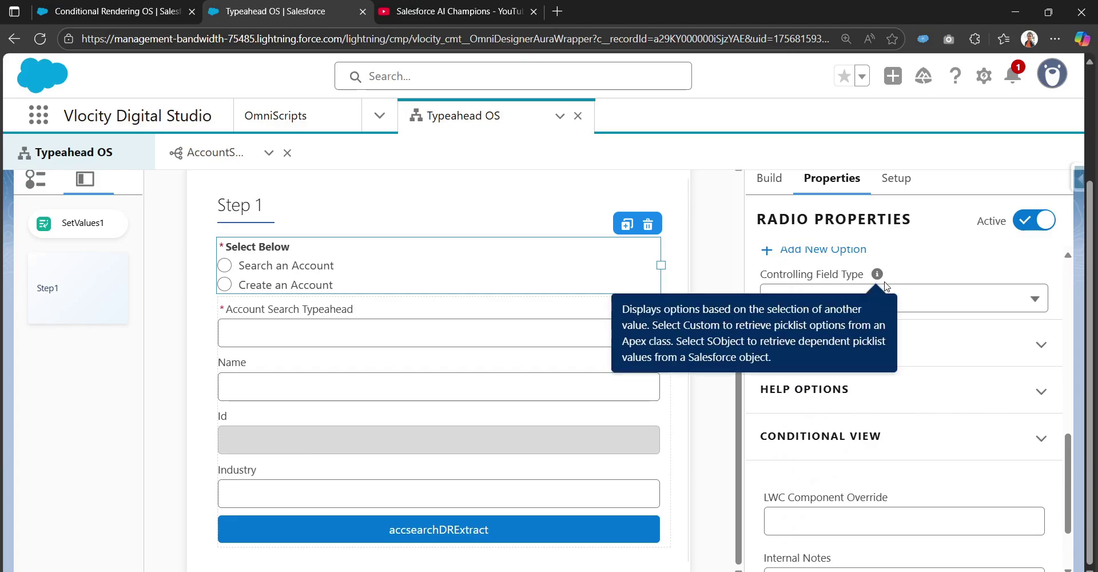
click(961, 300)
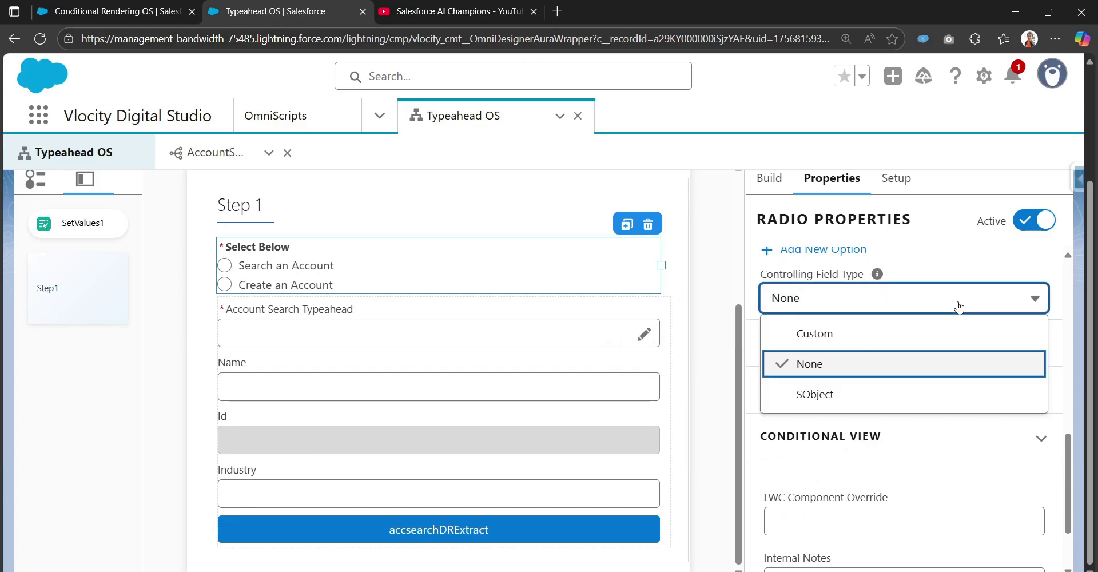
click(750, 286)
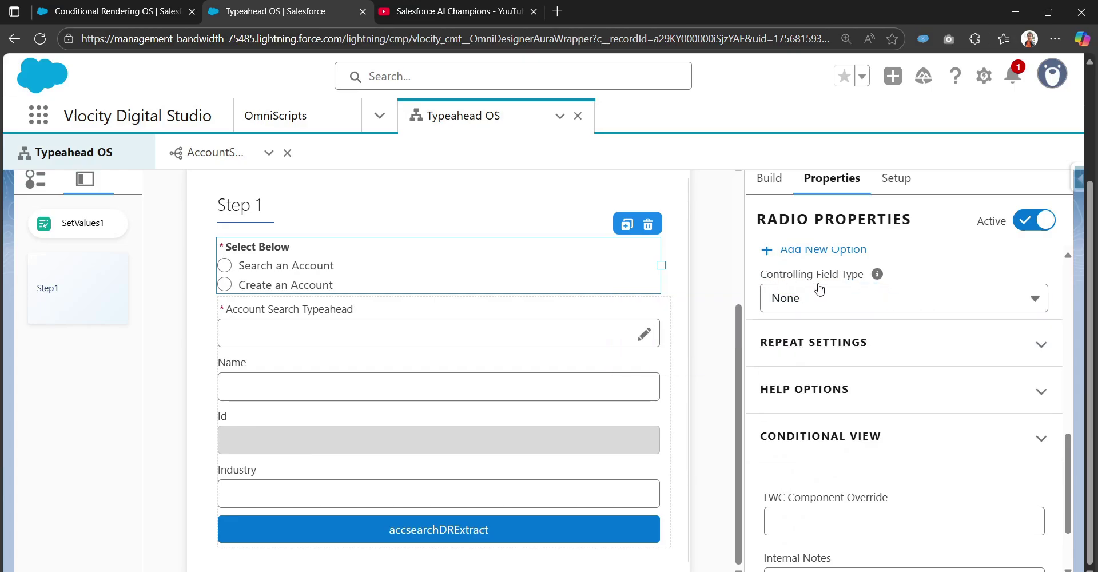
mouse_move(875, 280)
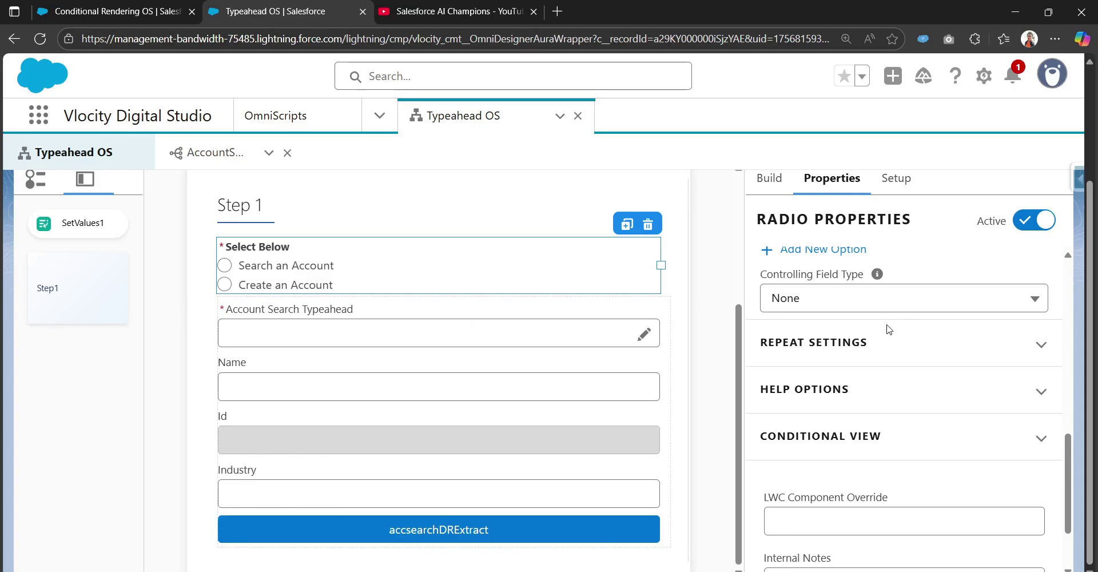
- Copy the Select Below radio element's name, selectBelow
scroll(815, 323, up, 3)
click(843, 292)
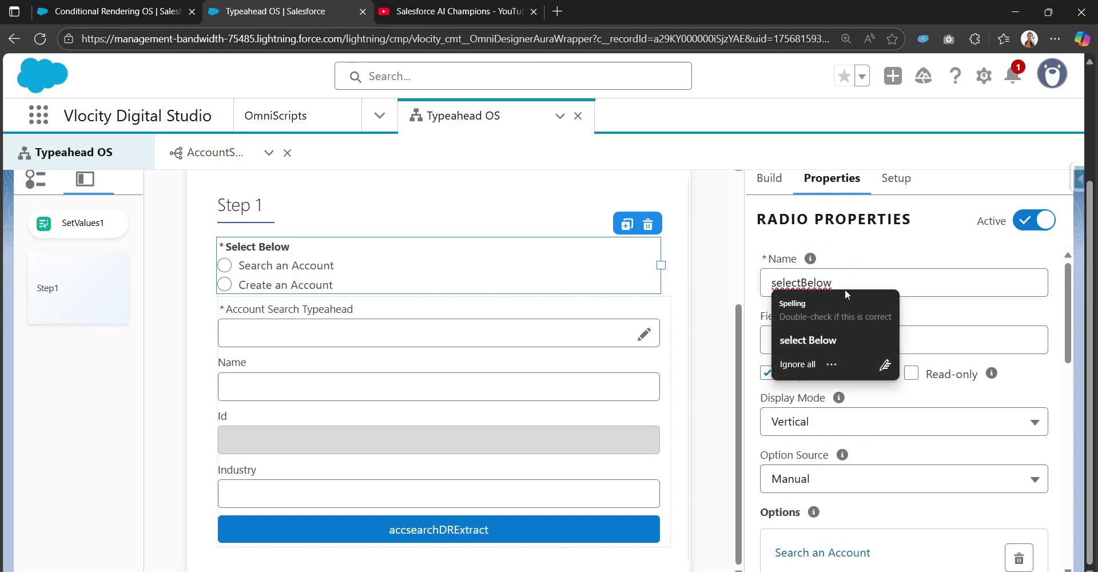
double_click(846, 288)
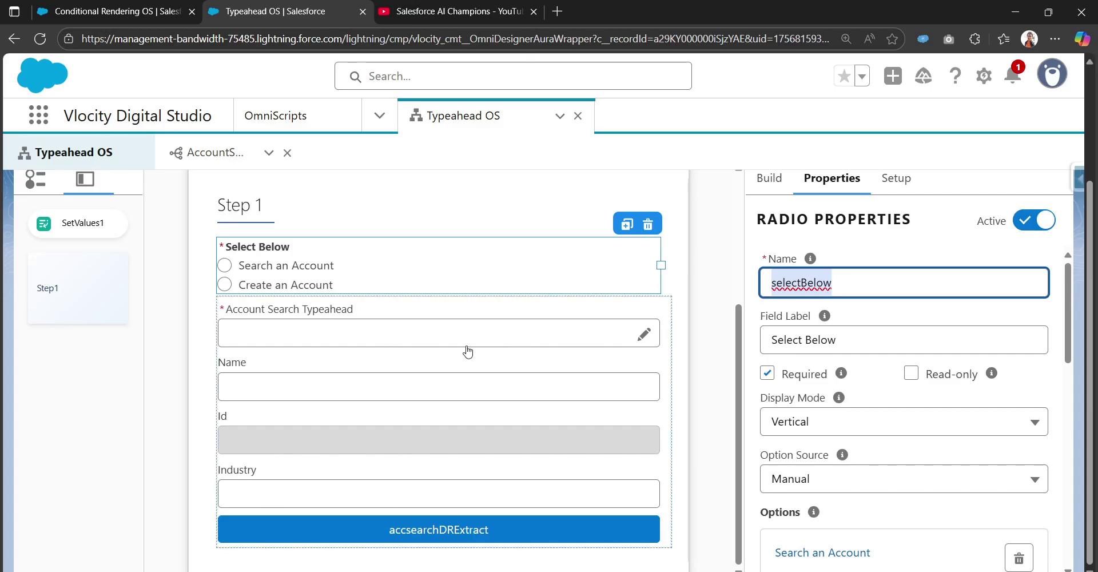
- Start a Show Element if True condition for the Account Search Typeahead block using selectBelow as its field
click(608, 319)
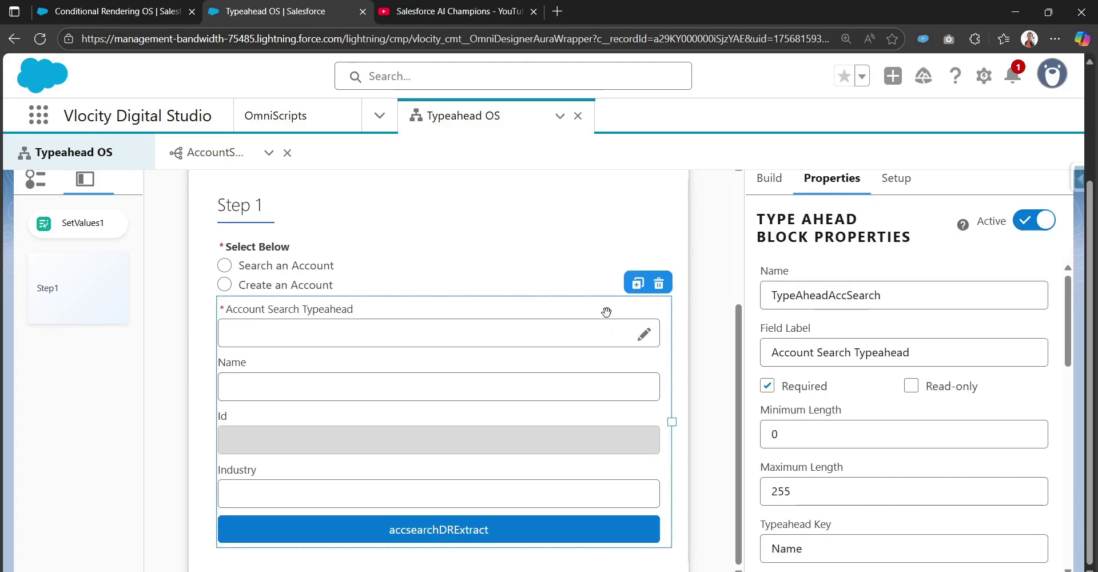
scroll(848, 410, down, 5)
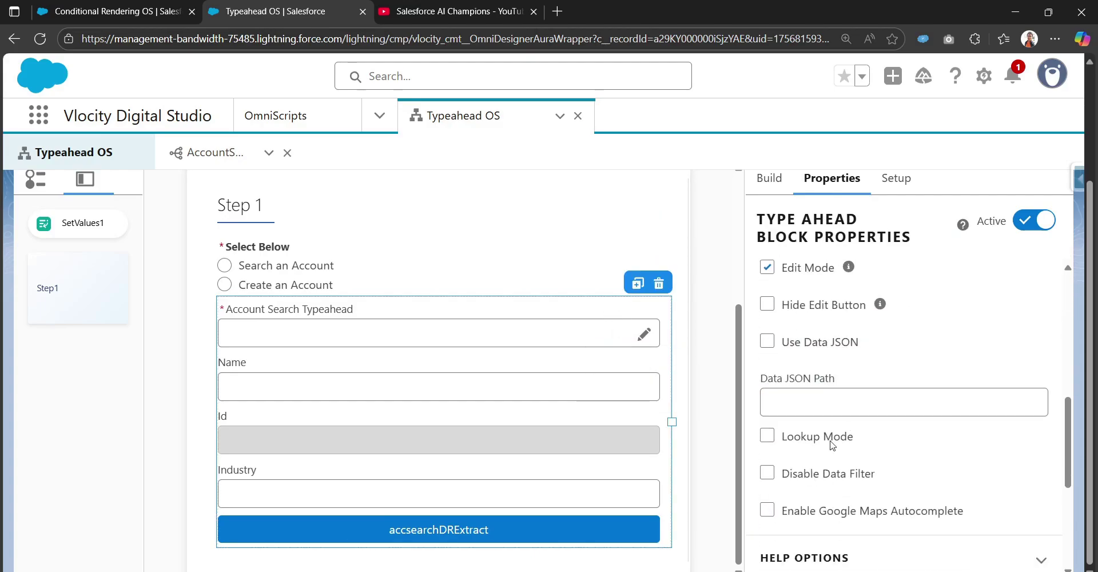
scroll(829, 451, down, 3)
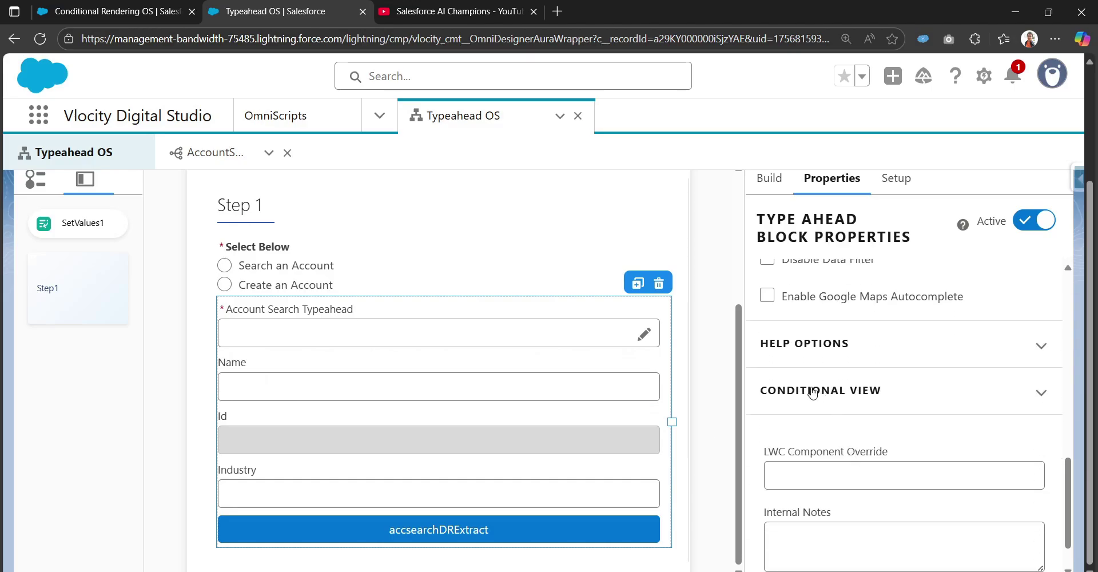
click(834, 389)
scroll(823, 411, down, 2)
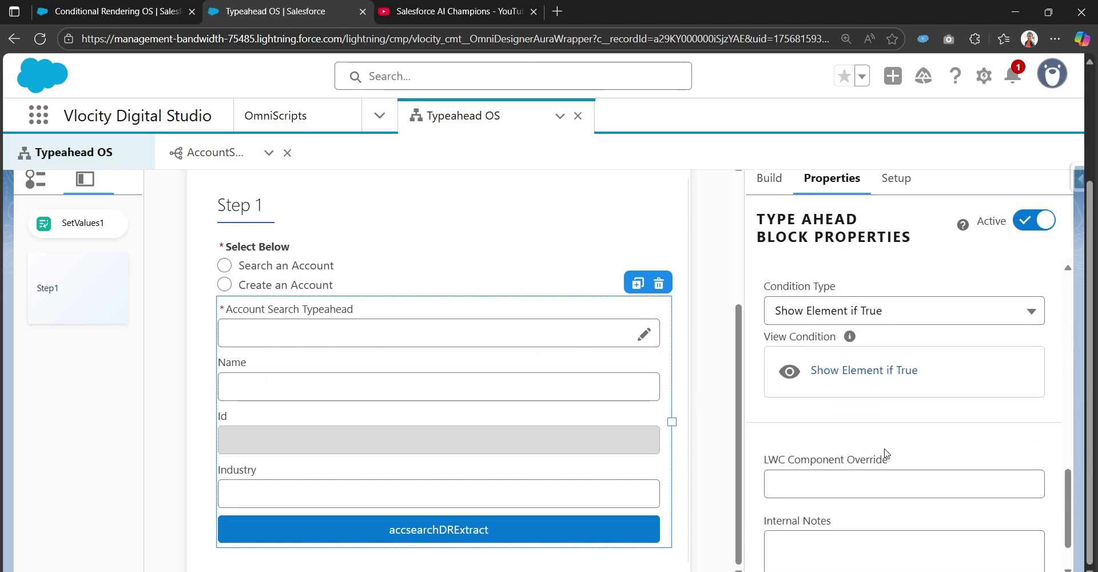
click(819, 314)
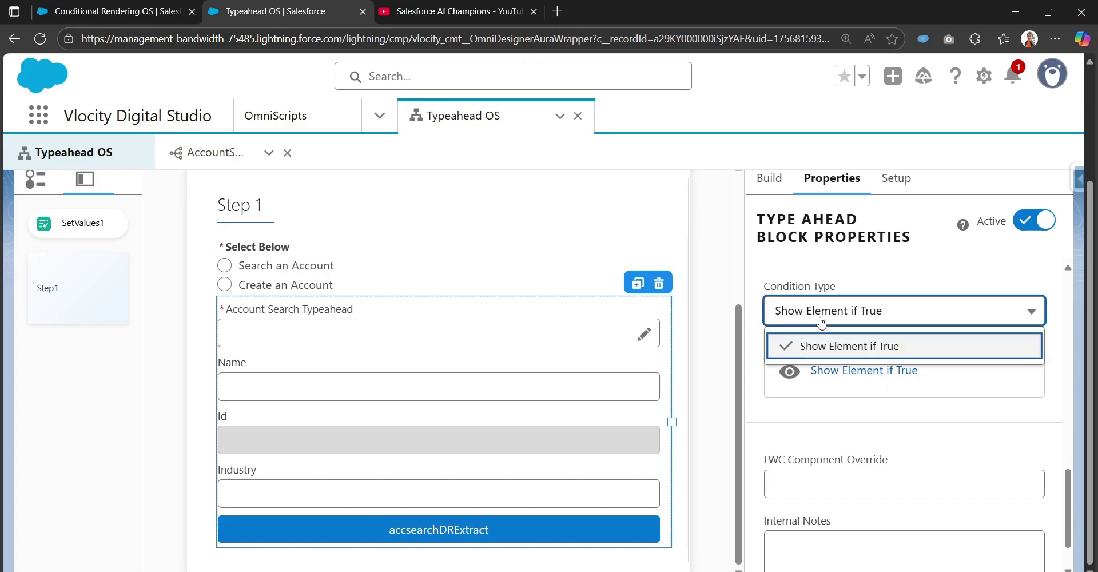
click(755, 313)
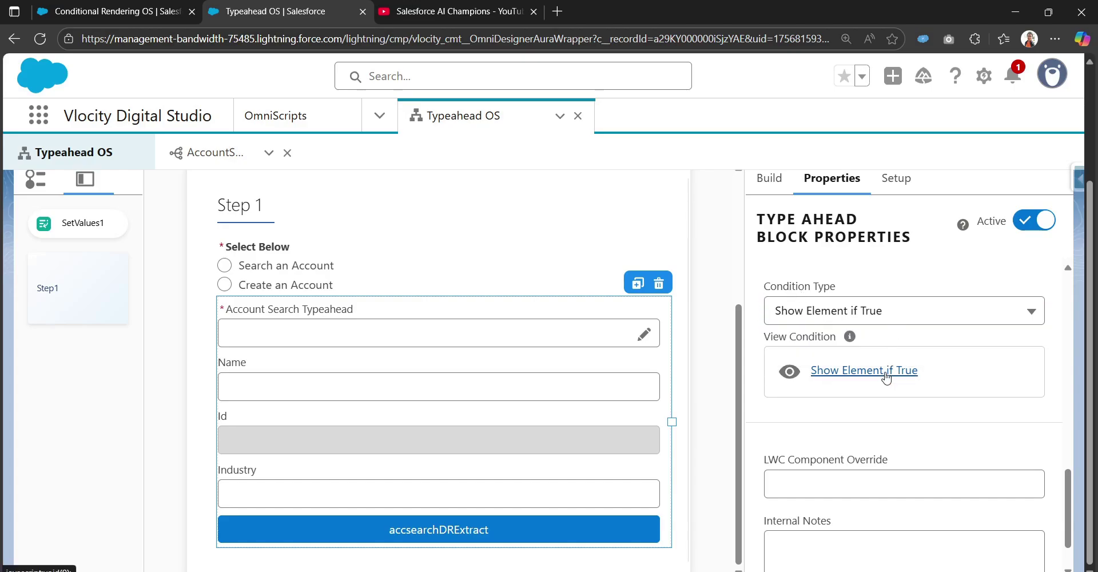
click(845, 372)
click(402, 362)
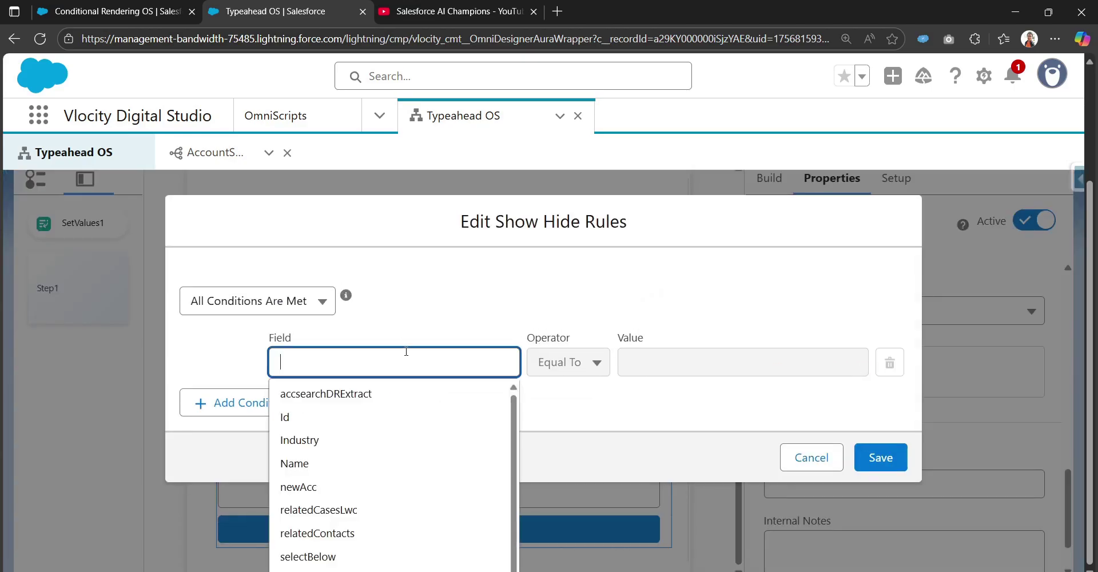
key(ctrl+v)
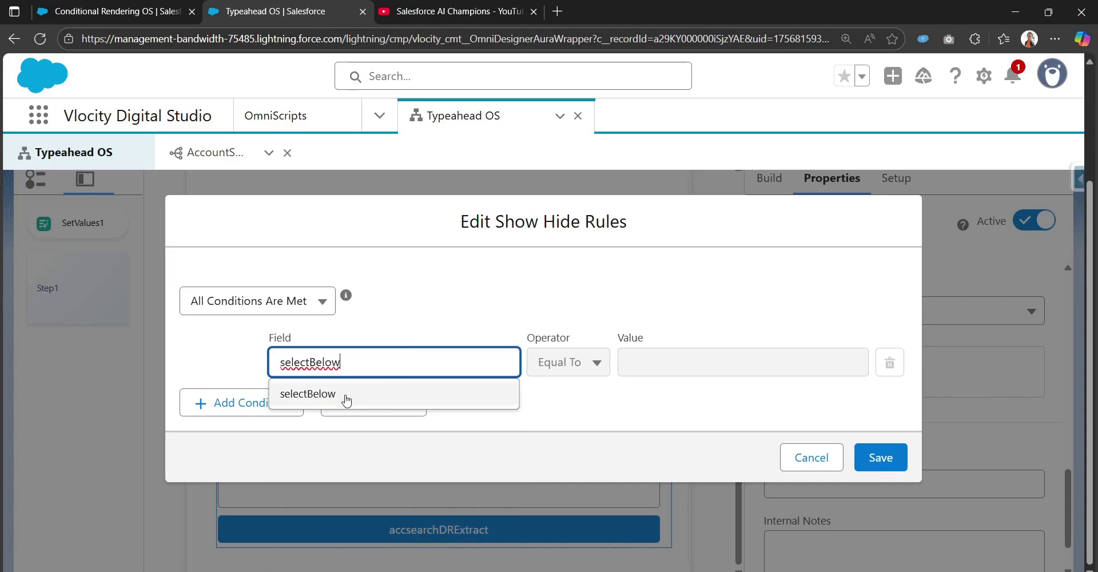
click(310, 394)
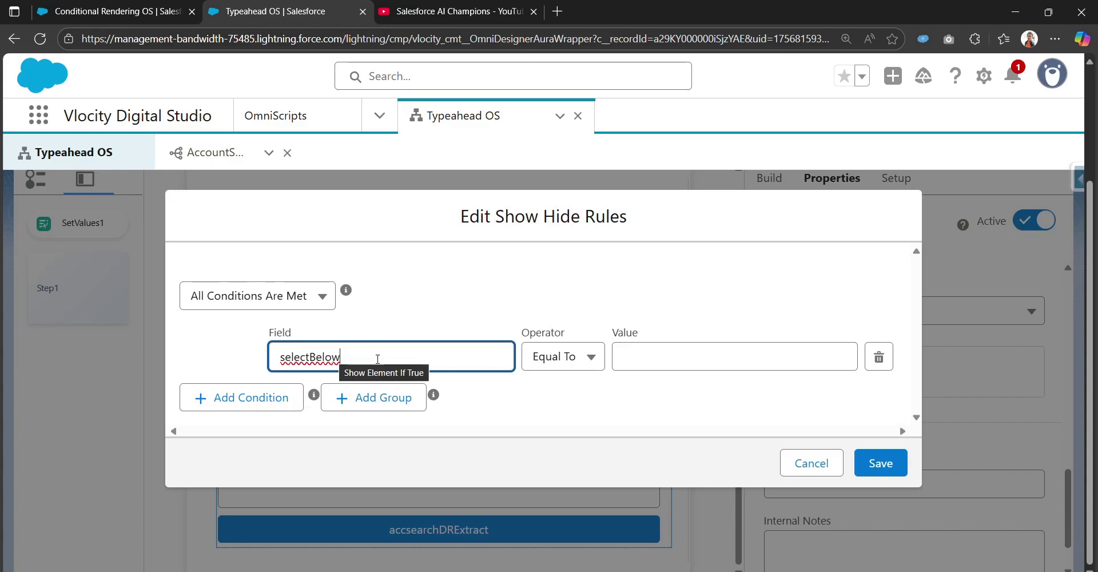
- Set the condition's value to Search an Account with the Equal To operator and save the rule
click(688, 360)
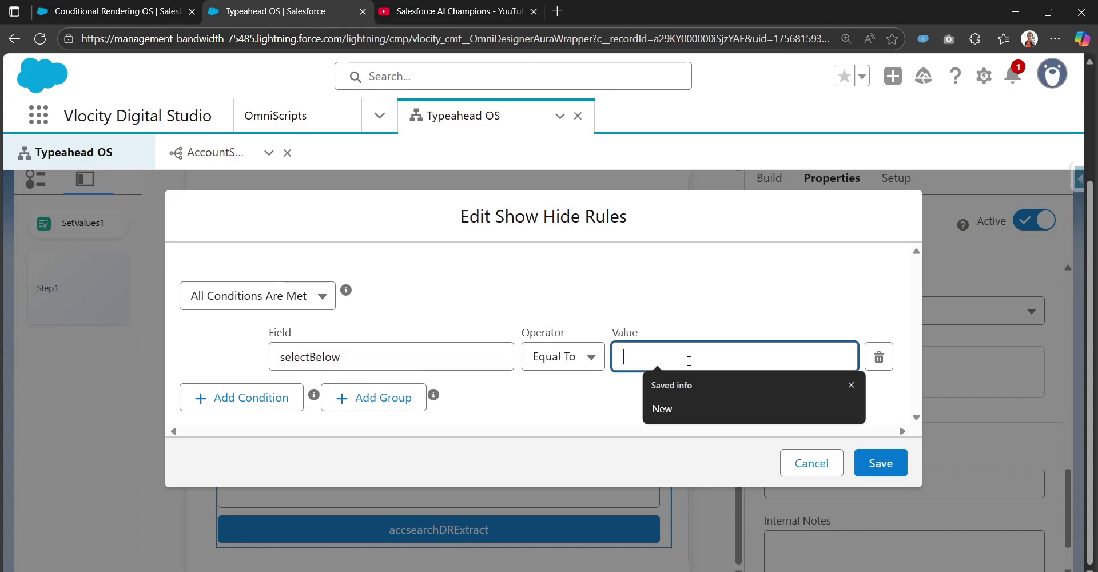
text(Searc)
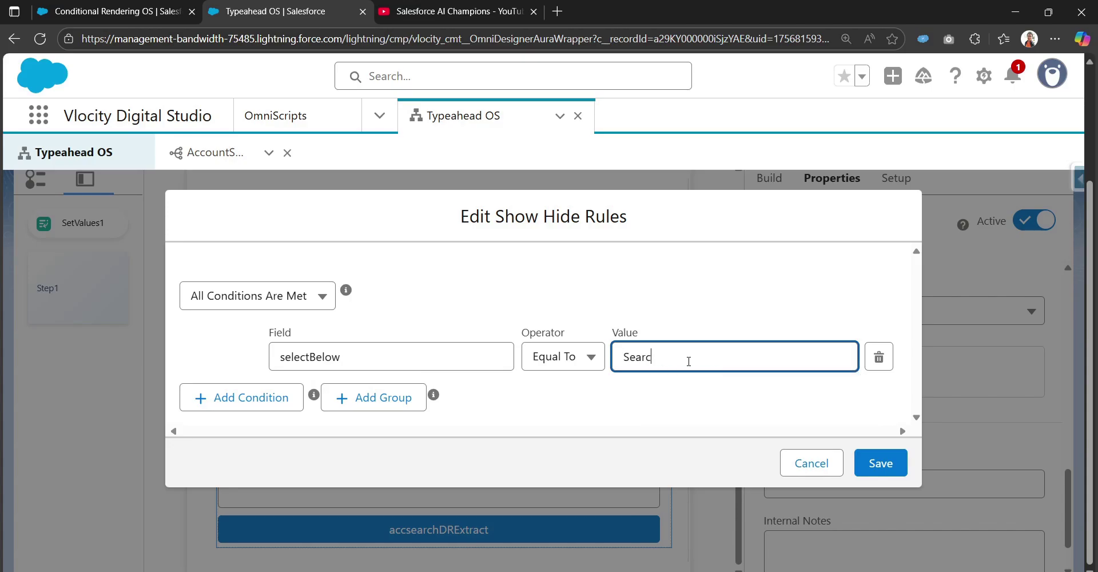
text(h an Acc)
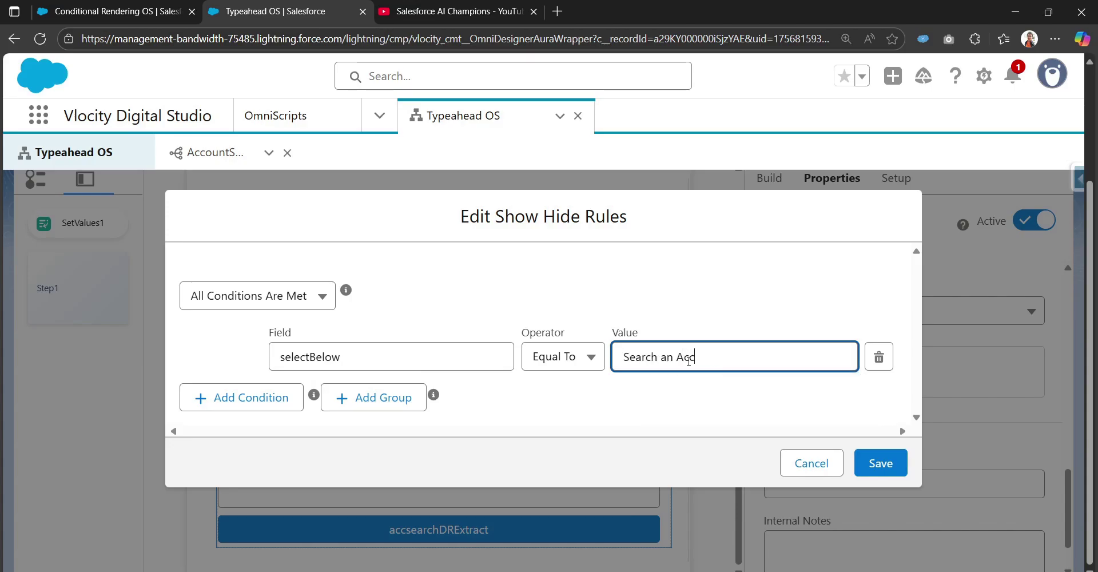
text(ount)
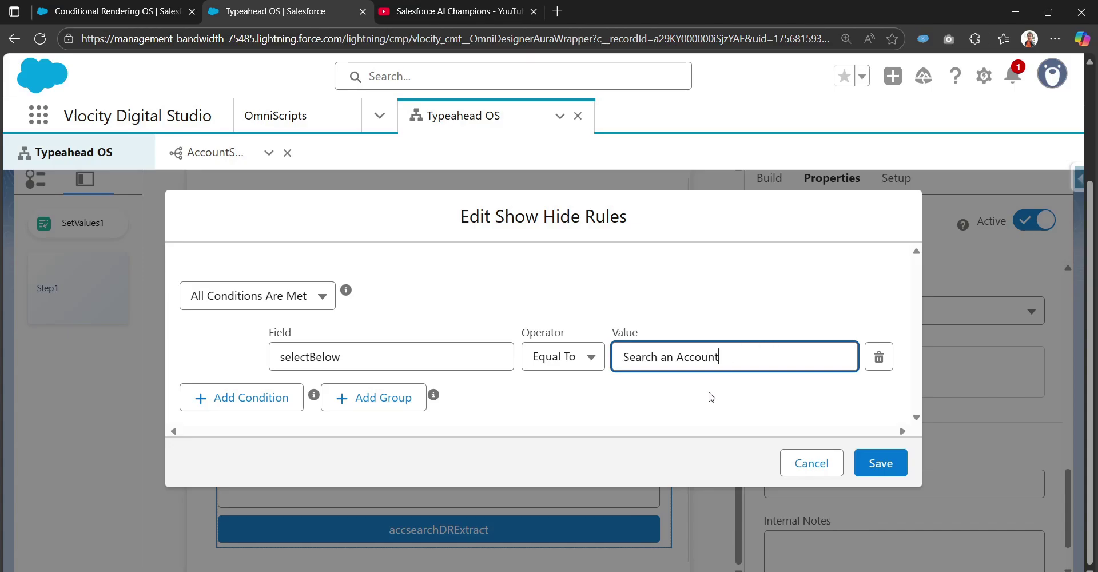
click(711, 396)
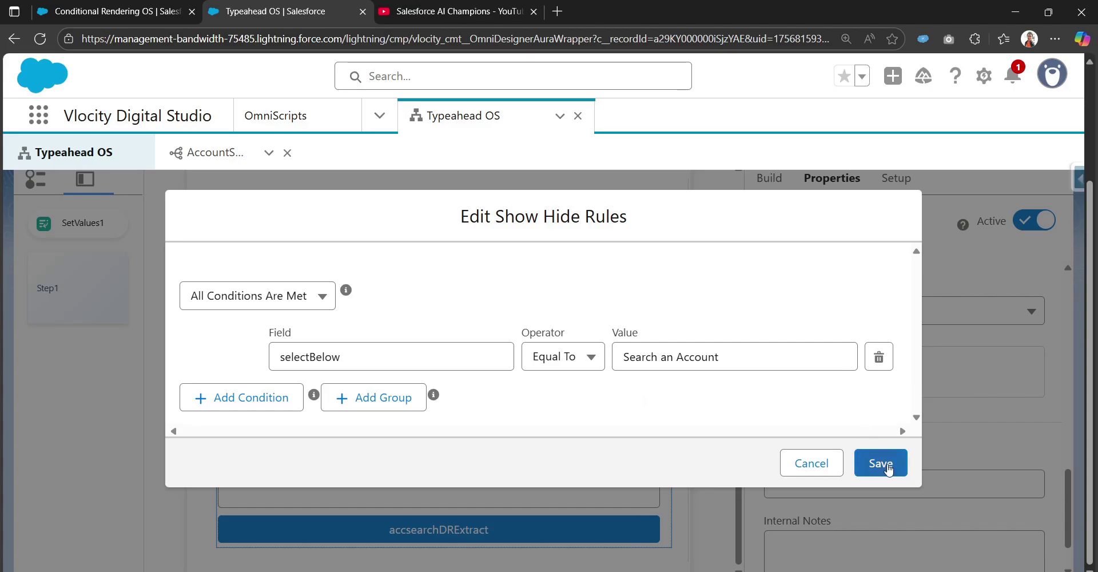
click(878, 461)
- Open the preview of the Typeahead OS OmniScript
mouse_move(661, 313)
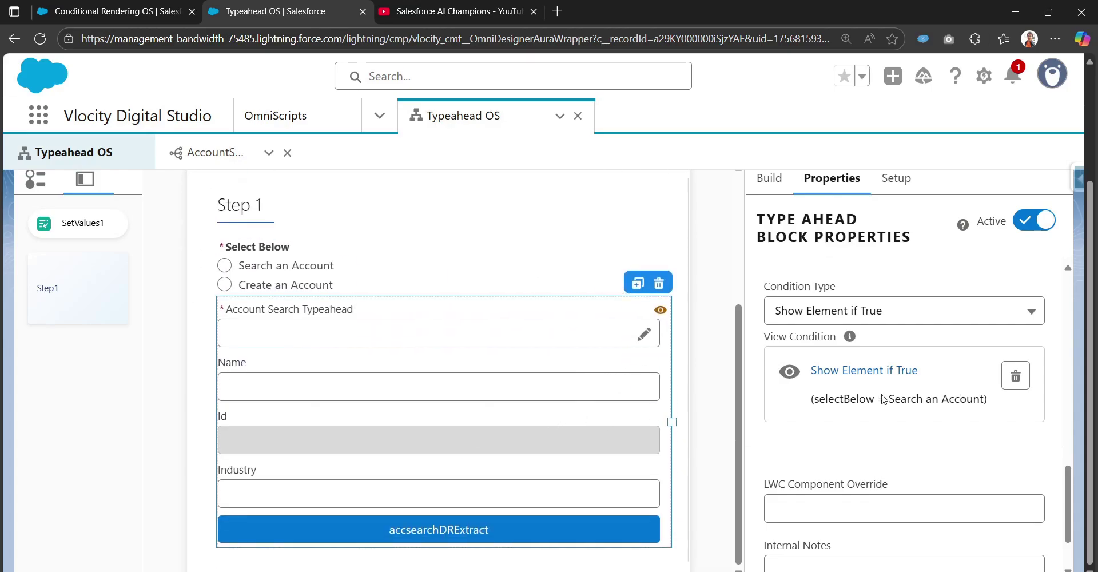
scroll(883, 398, up, 4)
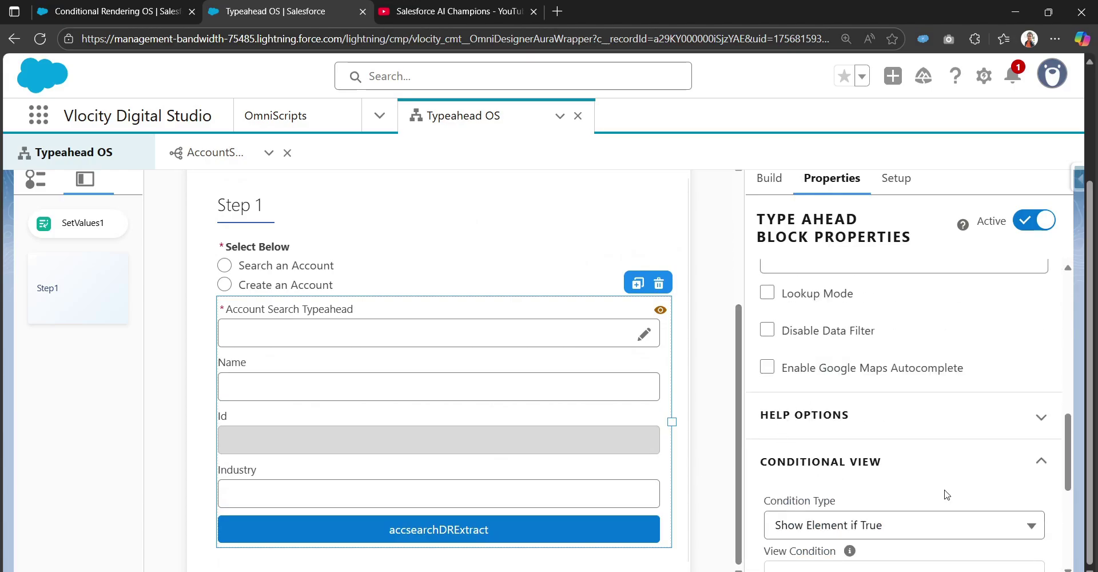
scroll(790, 466, up, 5)
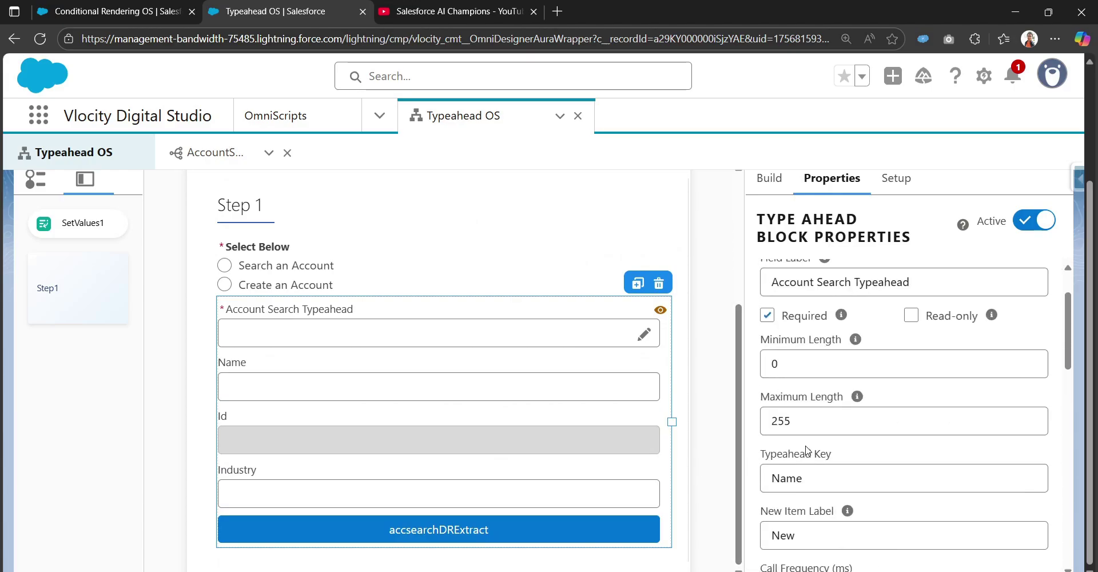
scroll(806, 451, up, 1)
scroll(701, 378, up, 4)
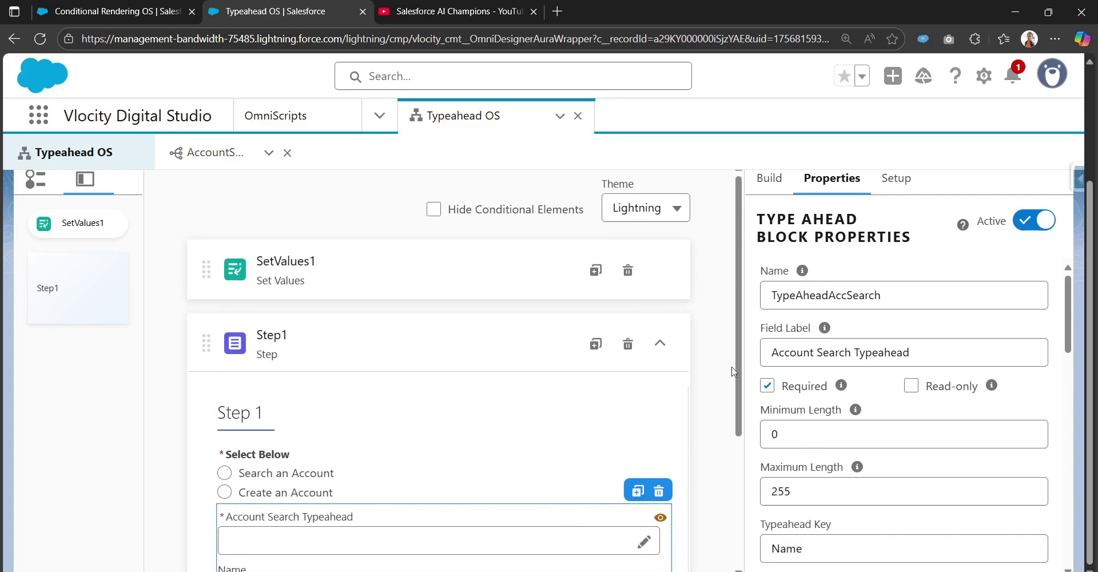
scroll(734, 371, up, 3)
click(756, 211)
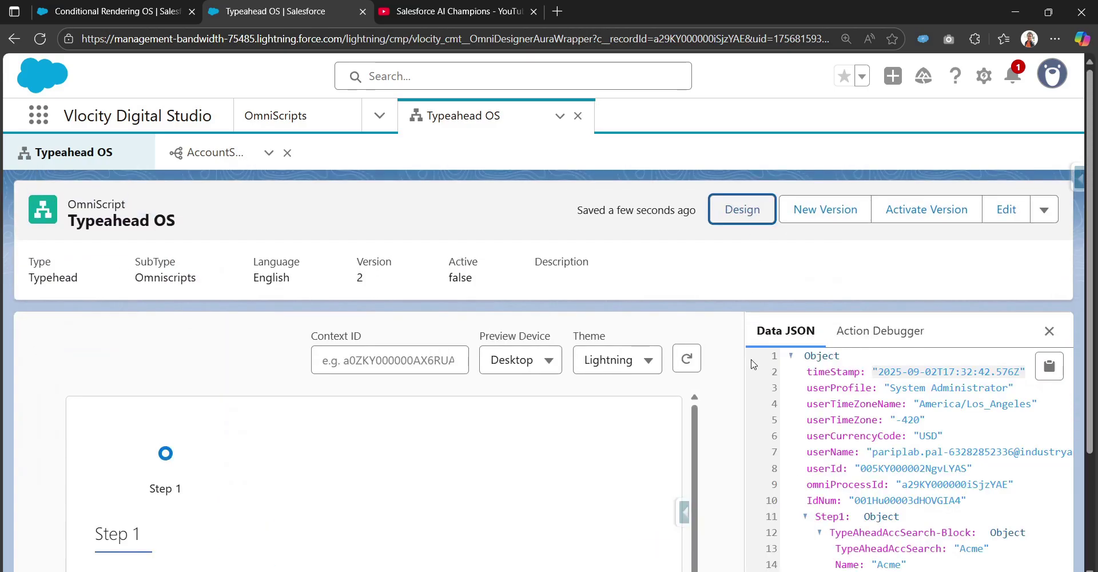
- Test the Select Below radio in the preview by alternating between Create an Account and Search an Account, ending on Search an Account
scroll(754, 366, down, 3)
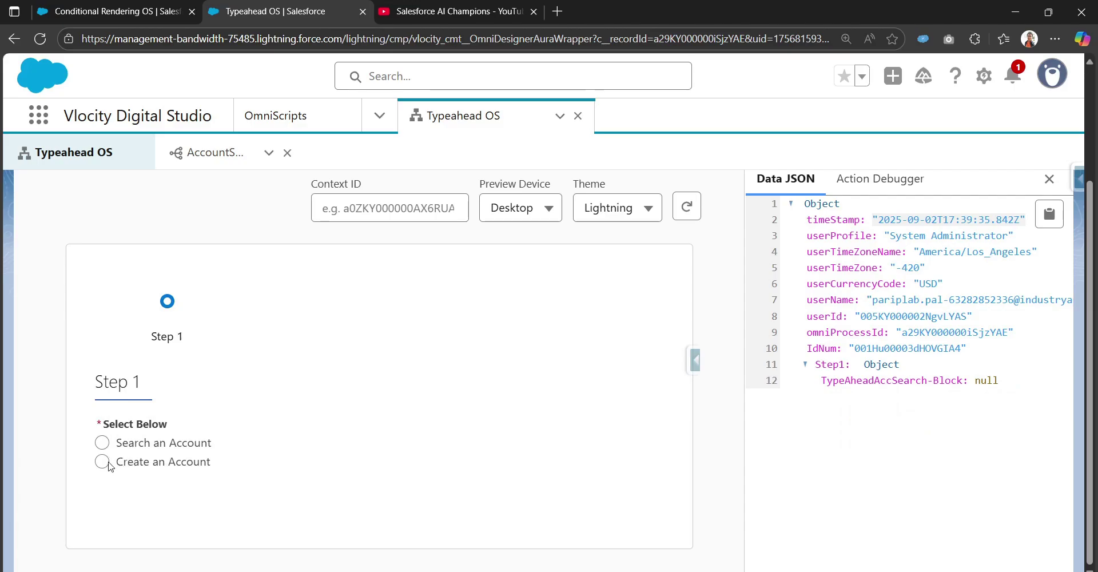
click(103, 463)
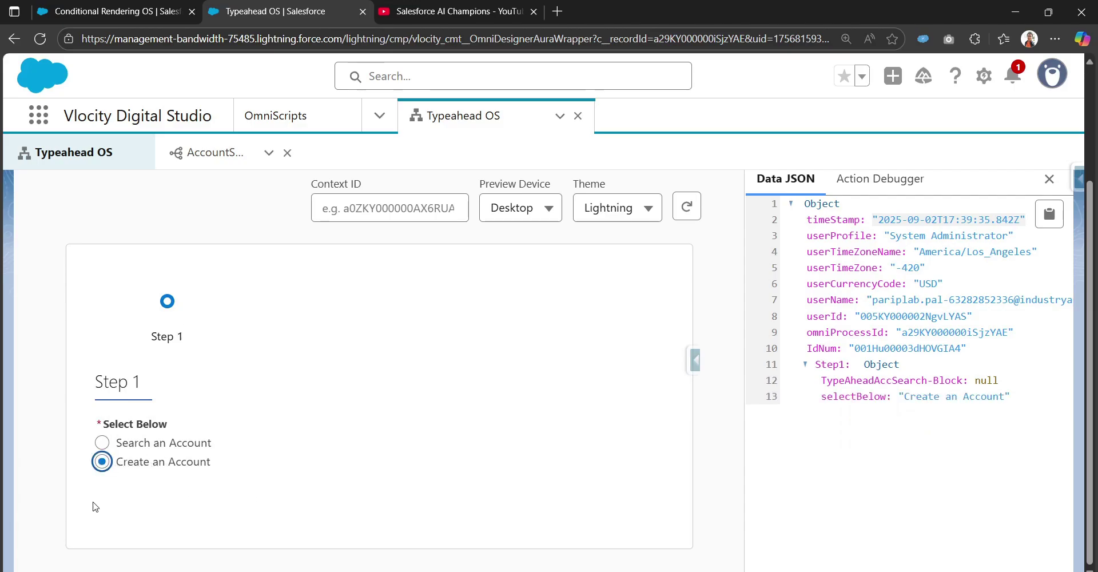
click(102, 444)
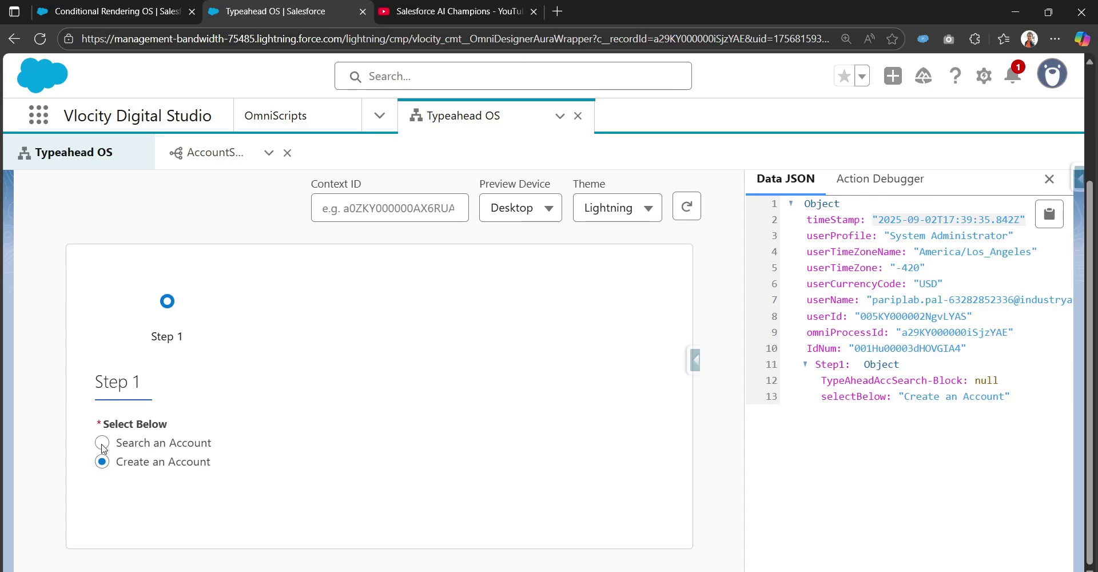
scroll(212, 364, down, 2)
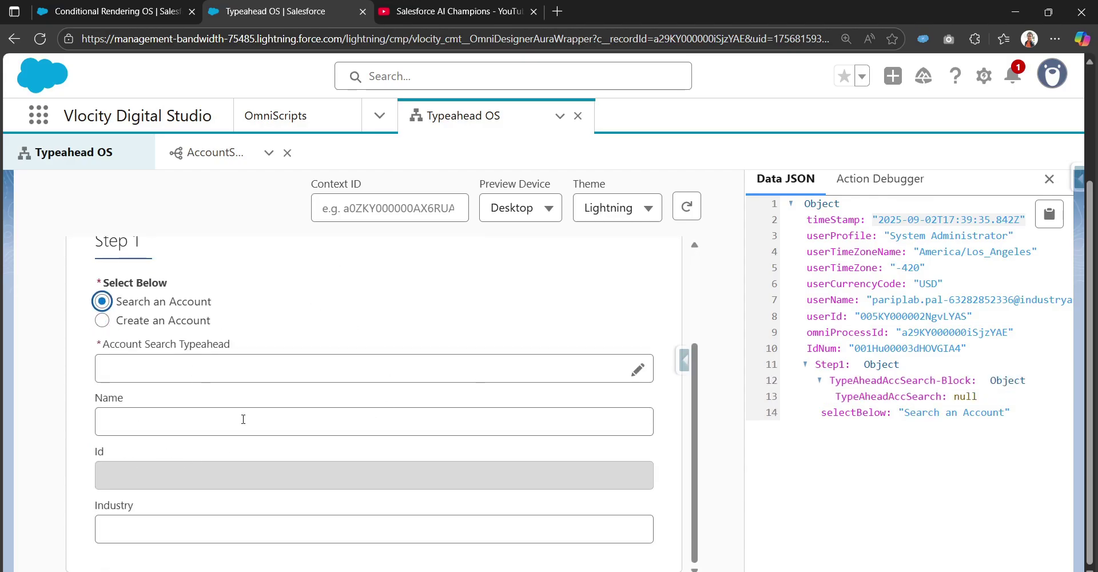
click(102, 321)
click(103, 445)
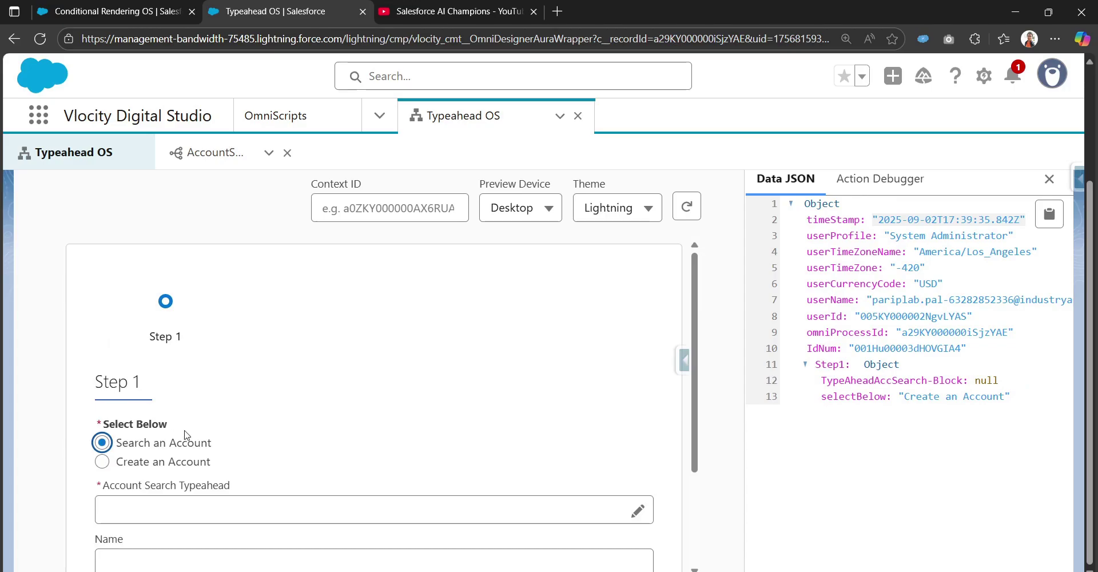
- Search for acm in the Account Search Typeahead field and select the Acme account
scroll(279, 405, down, 2)
click(313, 368)
text(acm)
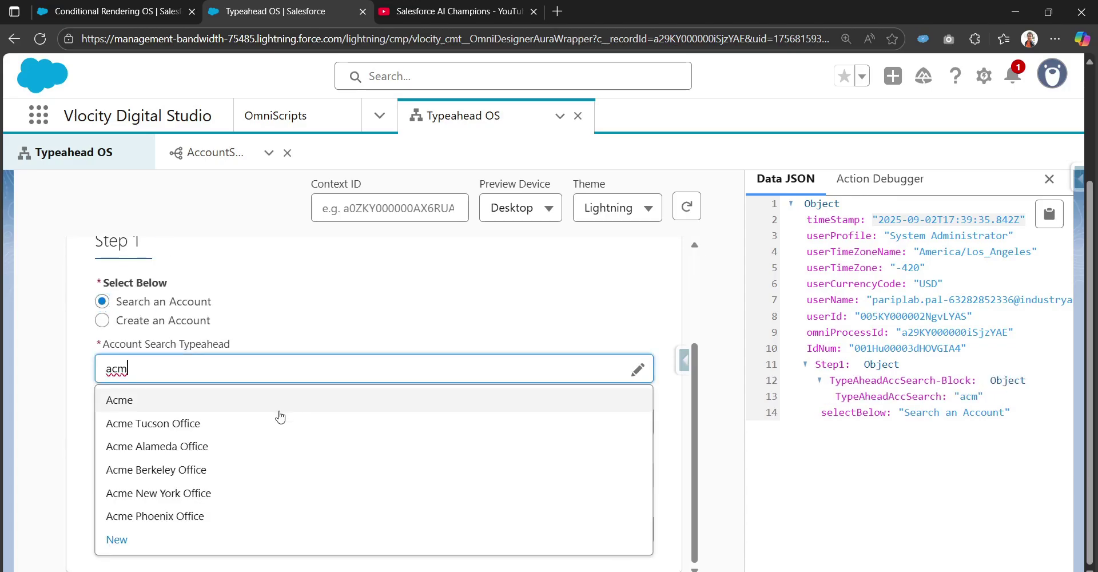
click(278, 410)
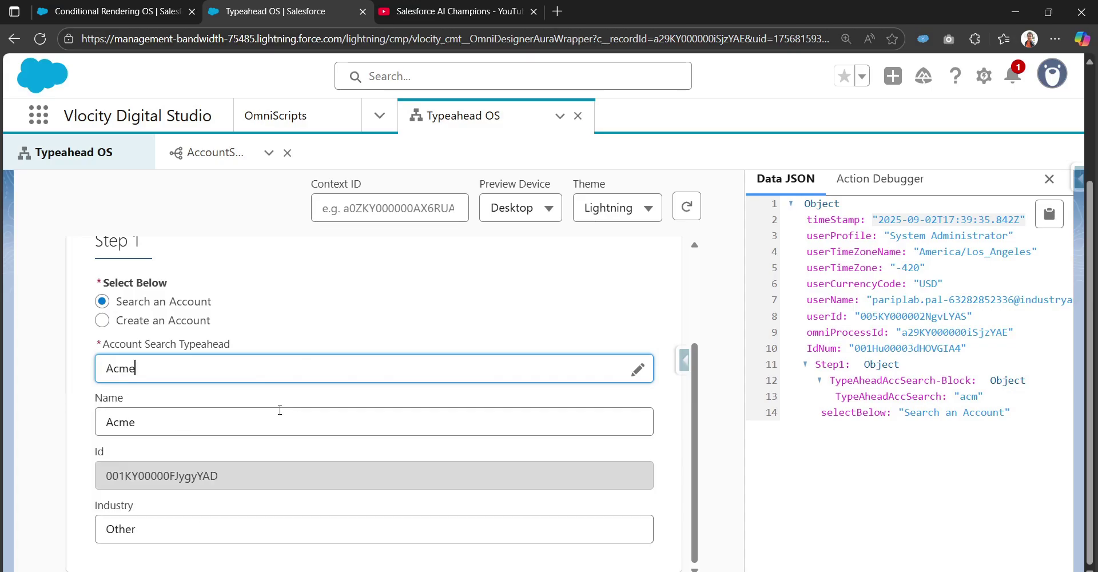
- Return from the preview to the OmniScript's design view and bring up the Account Search Typeahead block in Step 1
scroll(523, 401, up, 3)
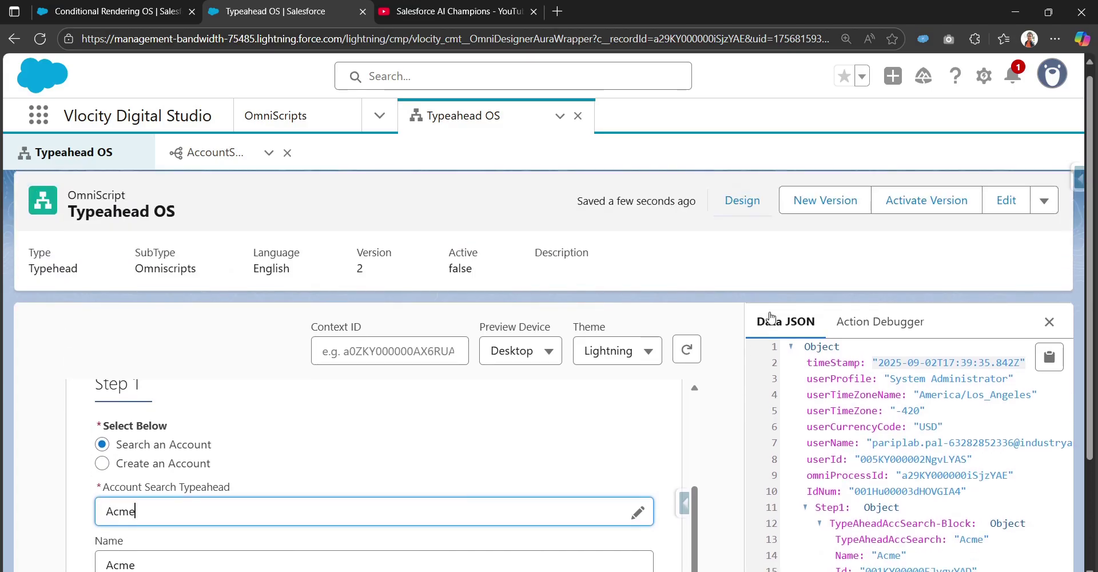
click(746, 207)
scroll(657, 422, down, 6)
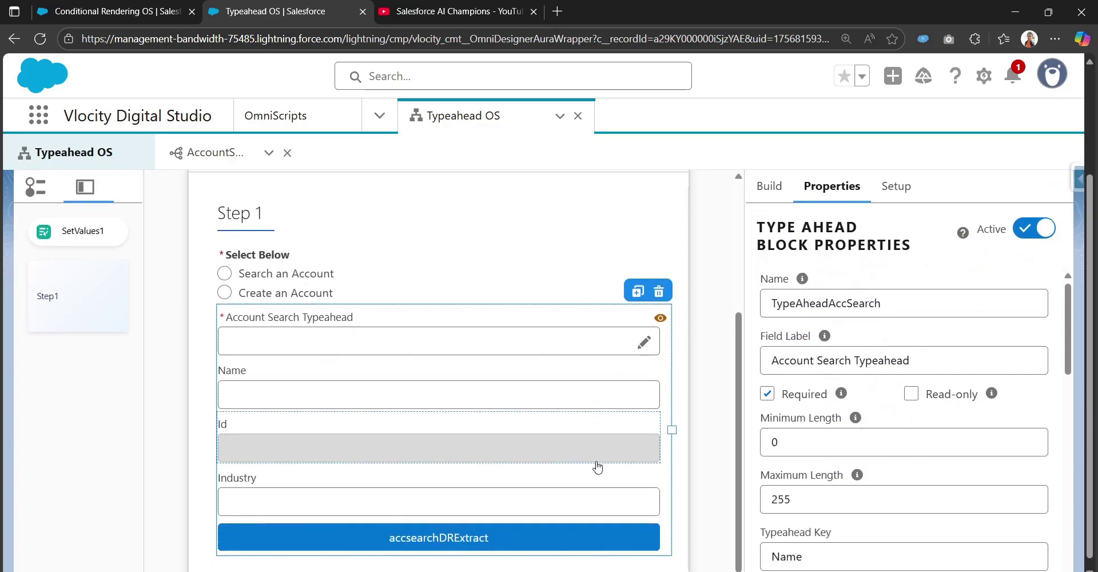